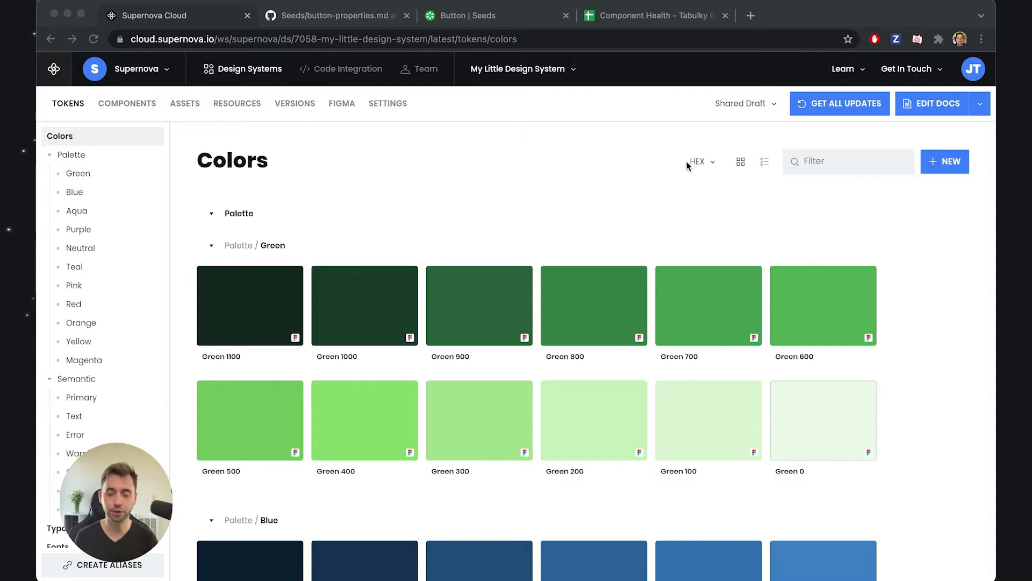
Open the documentation editor and add a Header 2 block reading "Brand" below the Introduction page's welcome text
{"action": "left_click", "coordinate": [929, 122]}
{"action": "left_click", "coordinate": [937, 110]}
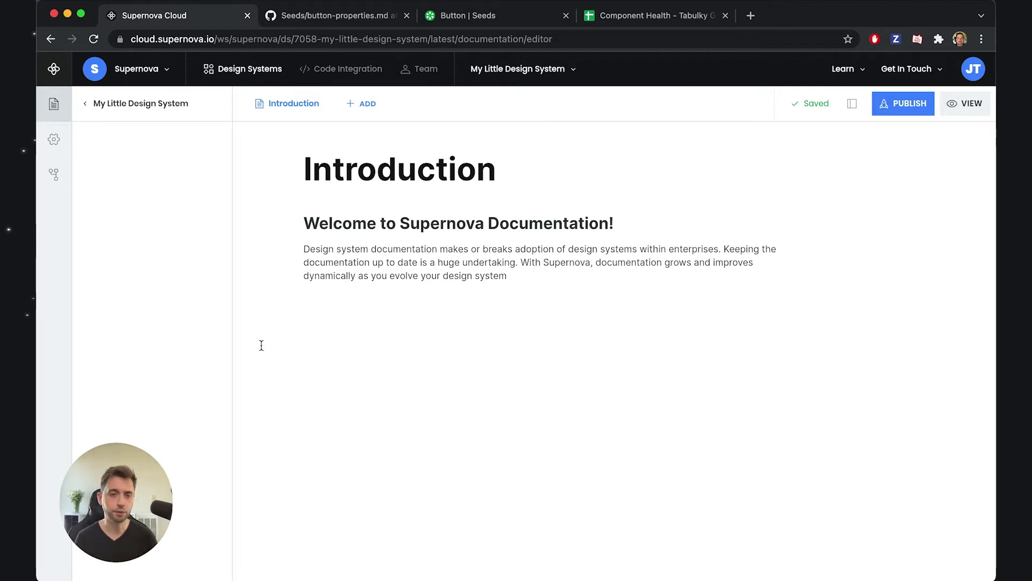
{"action": "left_click", "coordinate": [472, 316]}
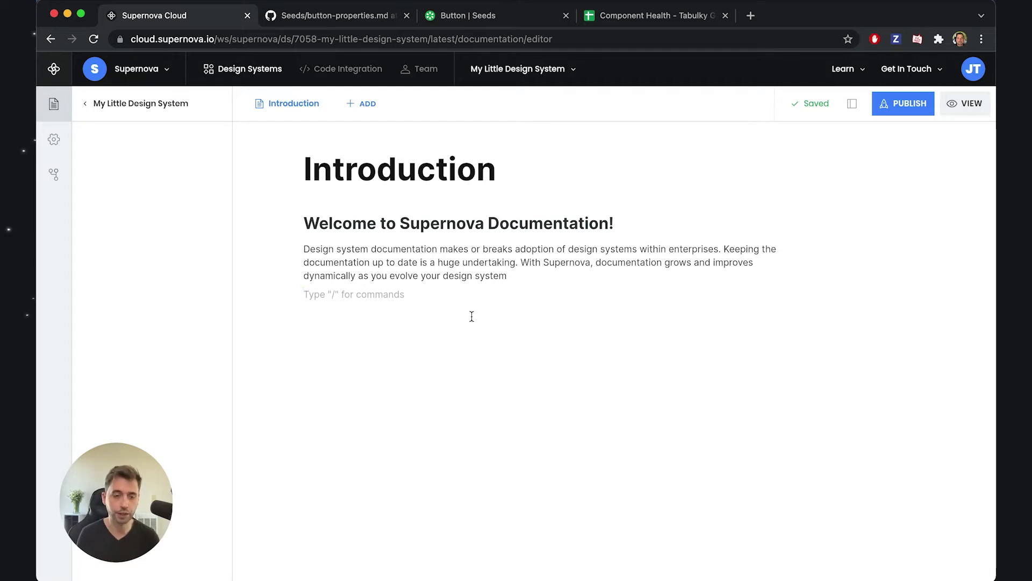
{"action": "type", "text": "/"}
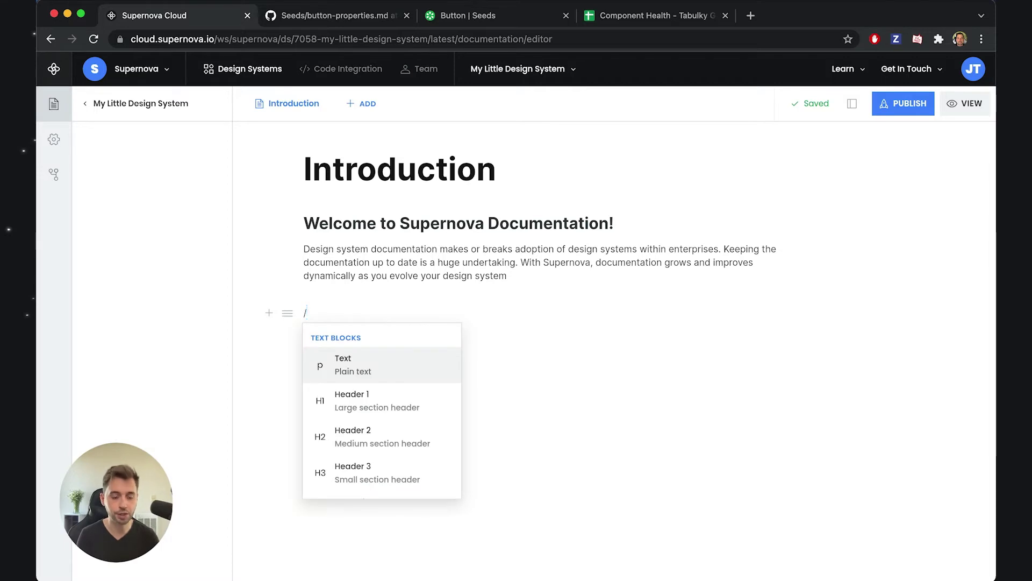
{"action": "type", "text": "hea"}
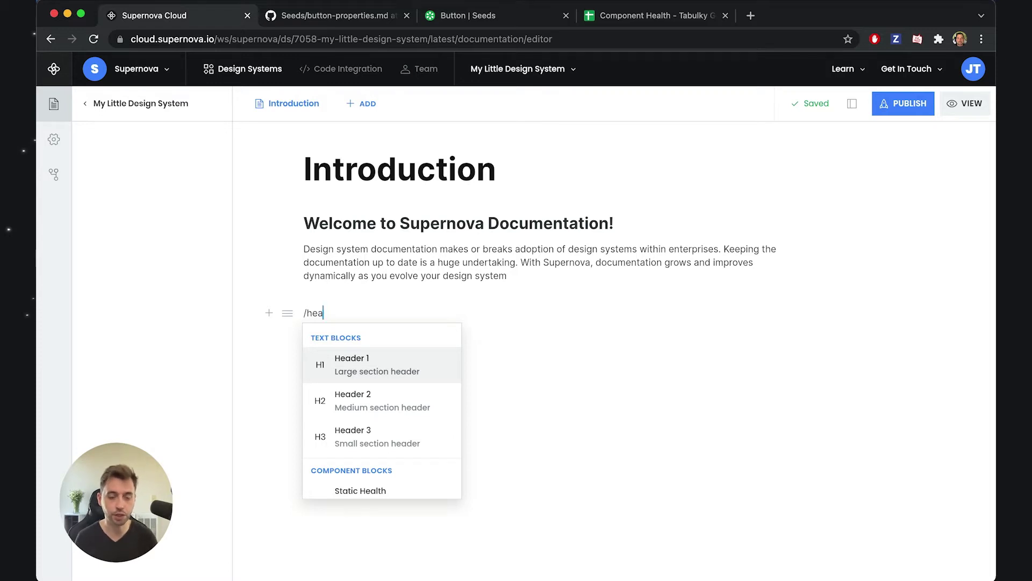
{"action": "key", "text": "Down"}
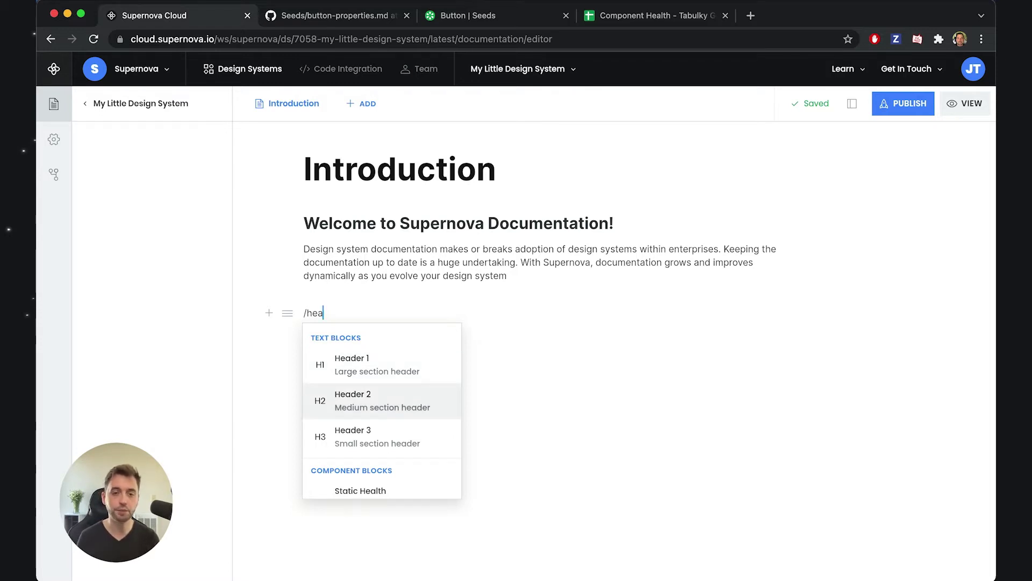
{"action": "key", "text": "Return"}
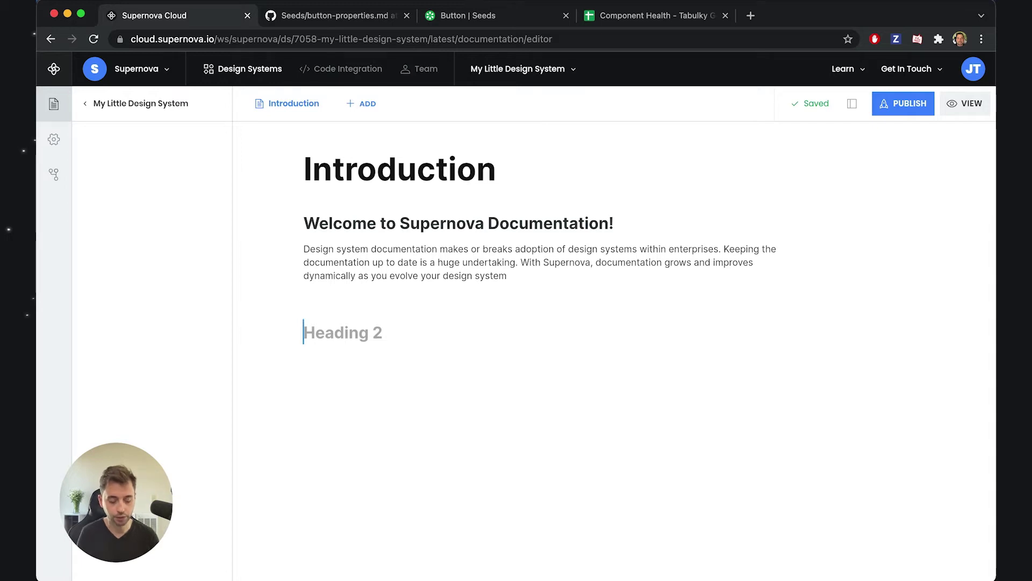
{"action": "type", "text": "Brand"}
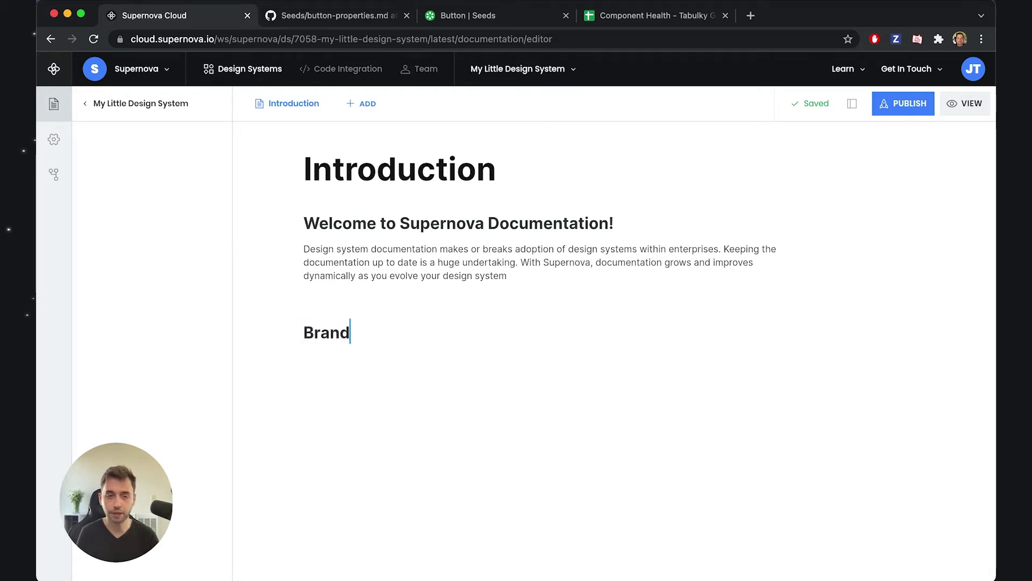
Write the paragraph "My brand consists of those primary color:" under the Brand heading
{"action": "key", "text": "Return"}
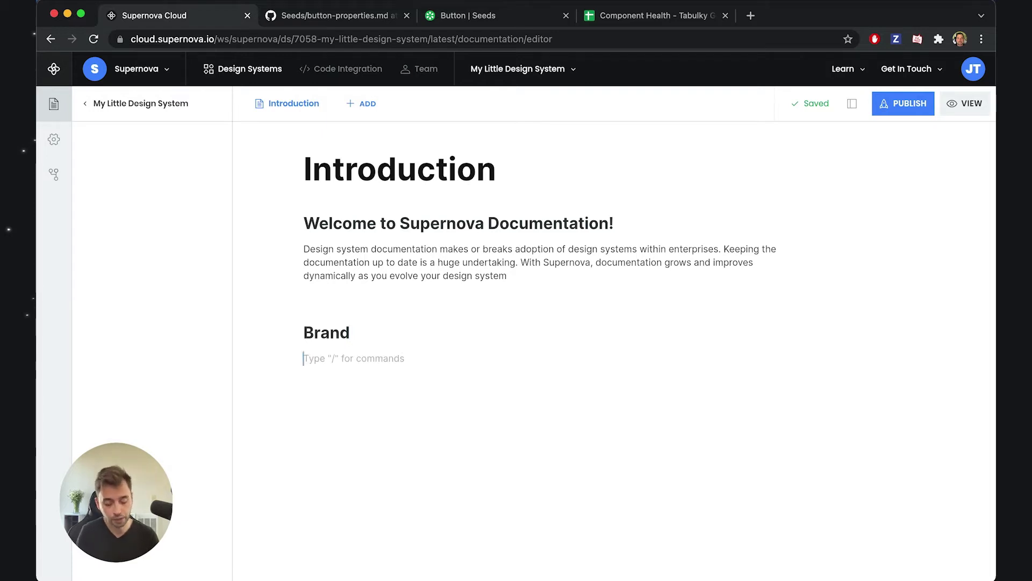
{"action": "type", "text": "My brand cons"}
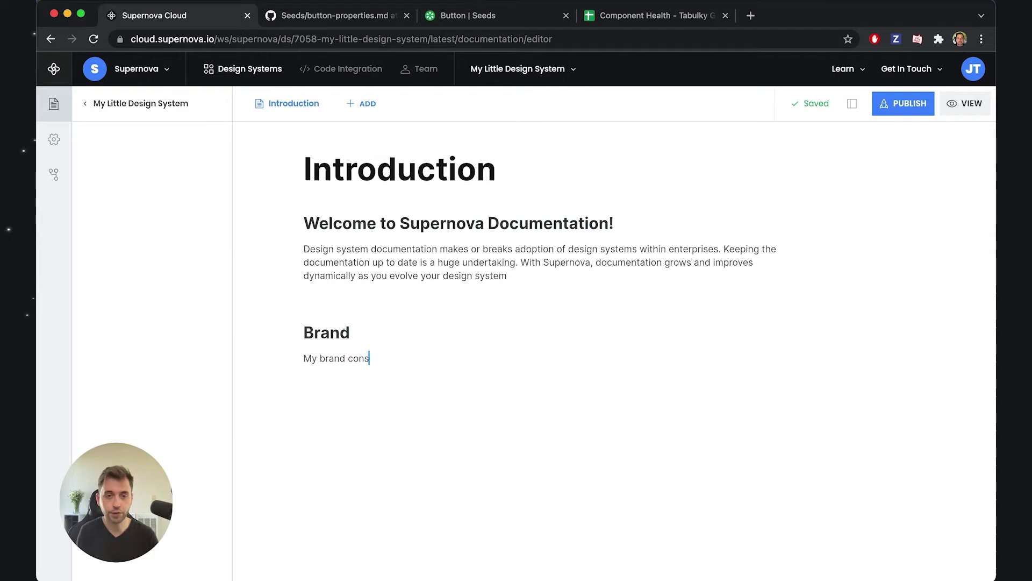
{"action": "type", "text": "ists of those "}
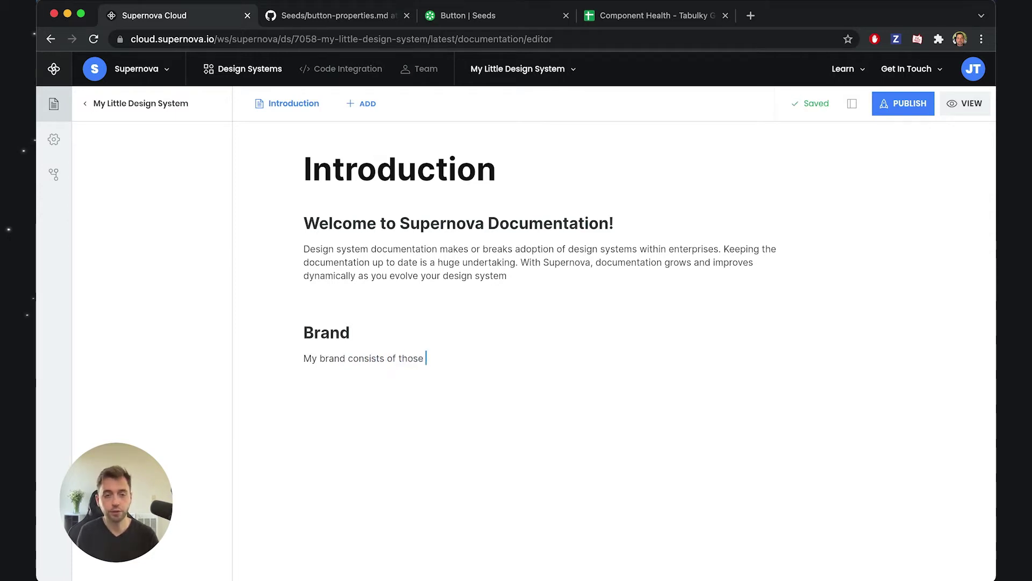
{"action": "type", "text": "primary color:"}
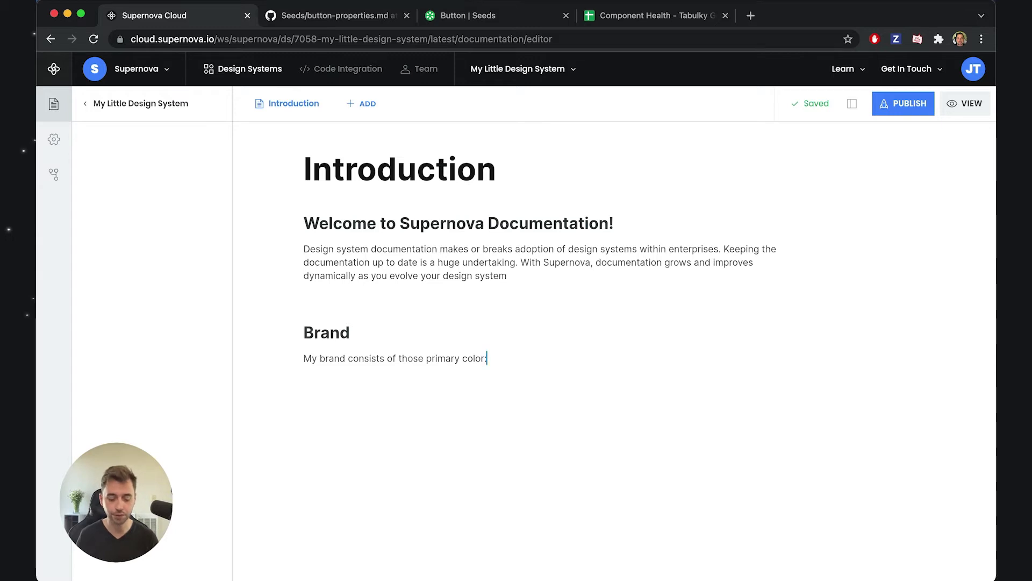
Insert a Token List block below the brand paragraph and set its token type to Color
{"action": "key", "text": "Return"}
{"action": "type", "text": "/"}
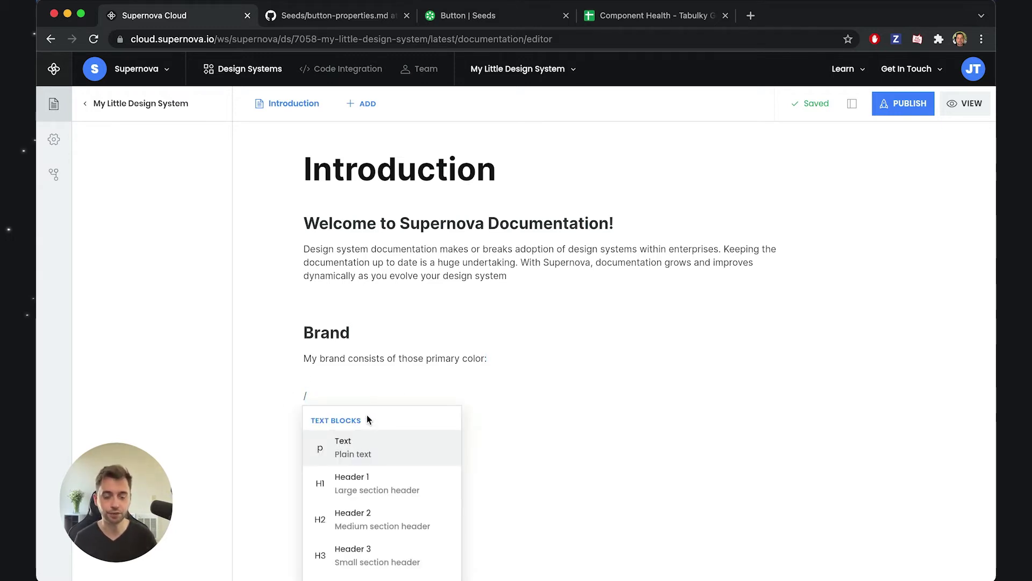
{"action": "scroll", "coordinate": [381, 459], "scroll_direction": "down", "scroll_amount": 5}
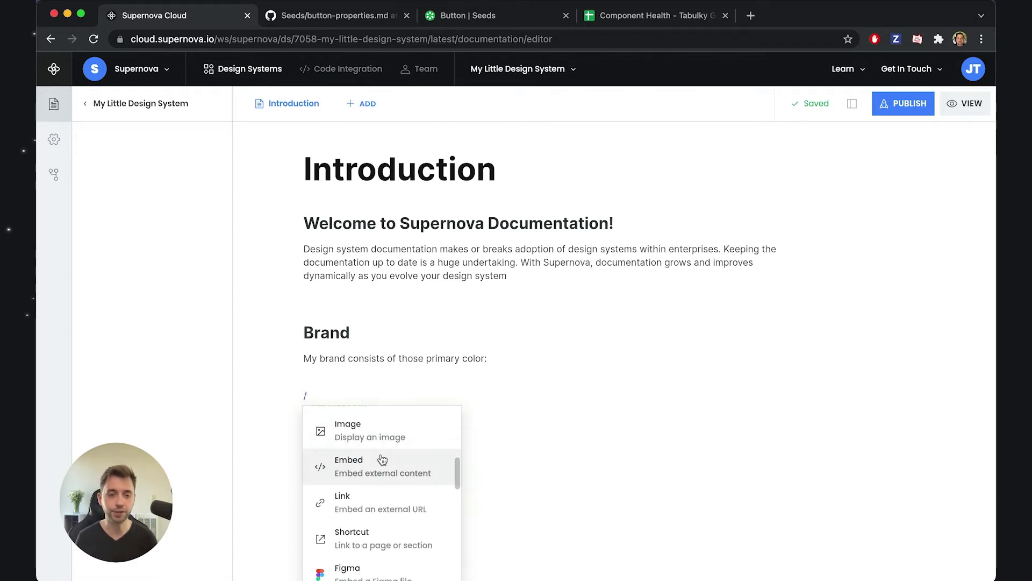
{"action": "scroll", "coordinate": [383, 459], "scroll_direction": "up", "scroll_amount": 3}
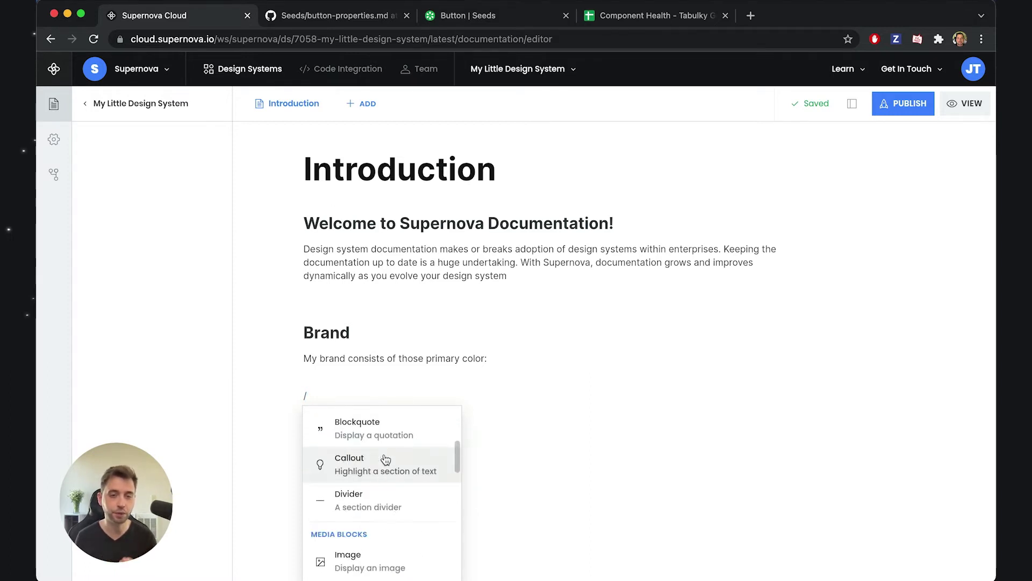
{"action": "scroll", "coordinate": [386, 458], "scroll_direction": "up", "scroll_amount": 2}
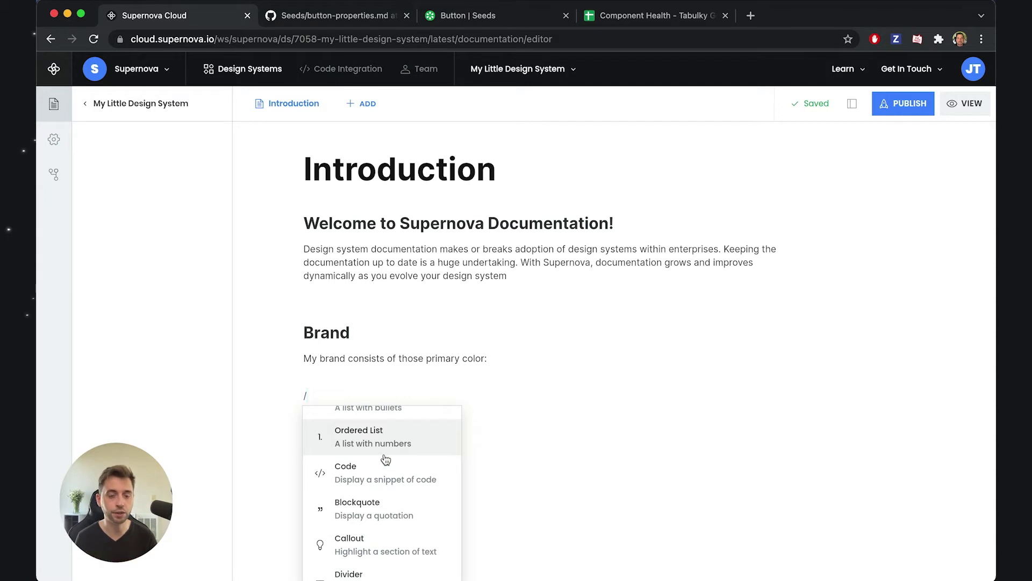
{"action": "scroll", "coordinate": [385, 459], "scroll_direction": "down", "scroll_amount": 5}
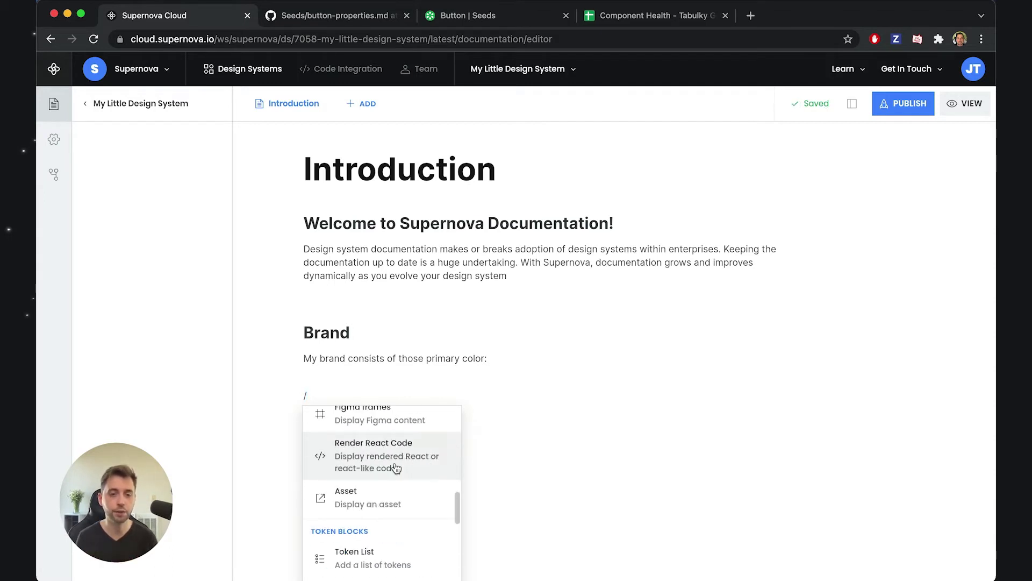
{"action": "scroll", "coordinate": [396, 466], "scroll_direction": "down", "scroll_amount": 4}
{"action": "scroll", "coordinate": [376, 479], "scroll_direction": "up", "scroll_amount": 1}
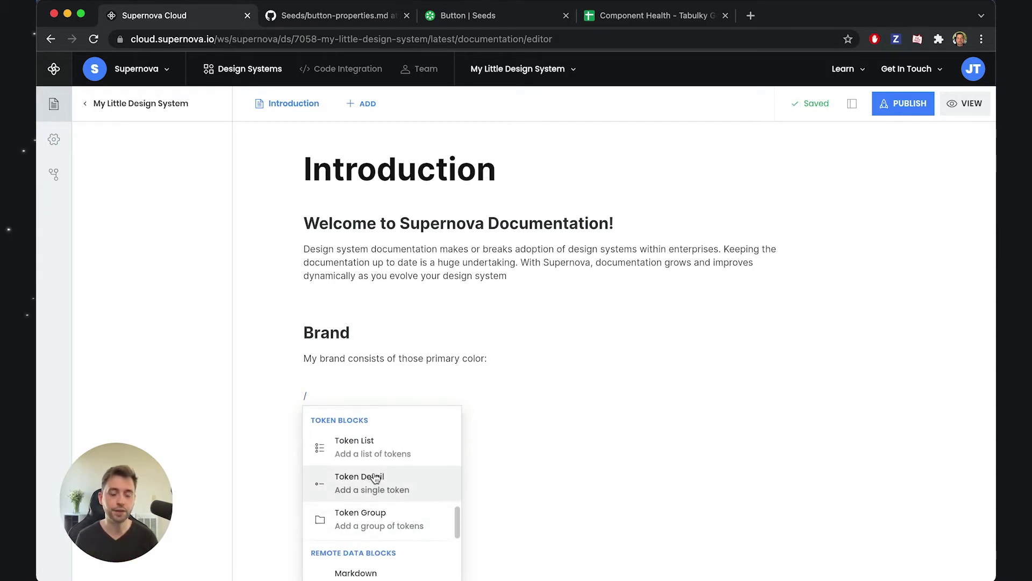
{"action": "scroll", "coordinate": [374, 476], "scroll_direction": "up", "scroll_amount": 1}
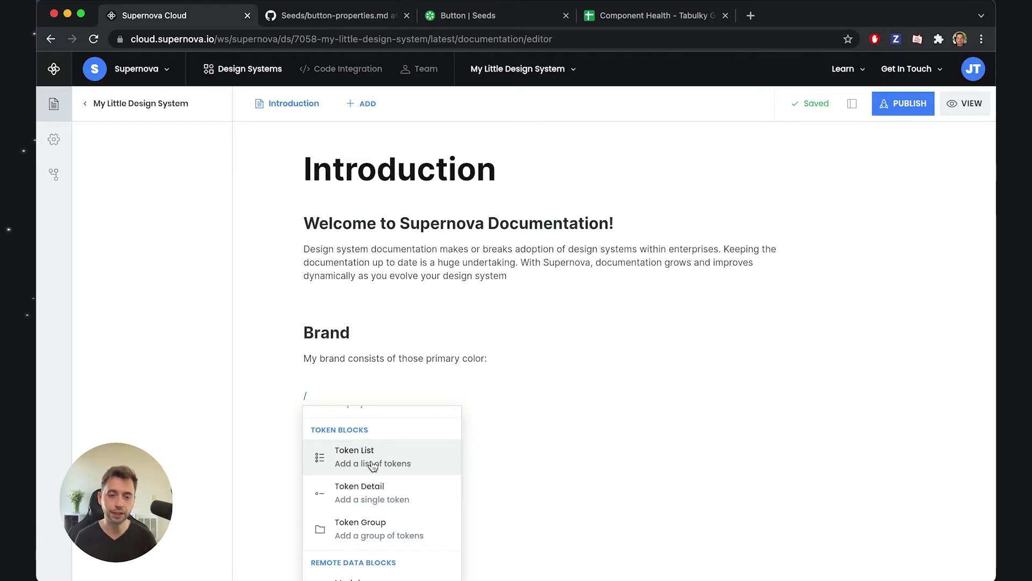
{"action": "left_click", "coordinate": [373, 465]}
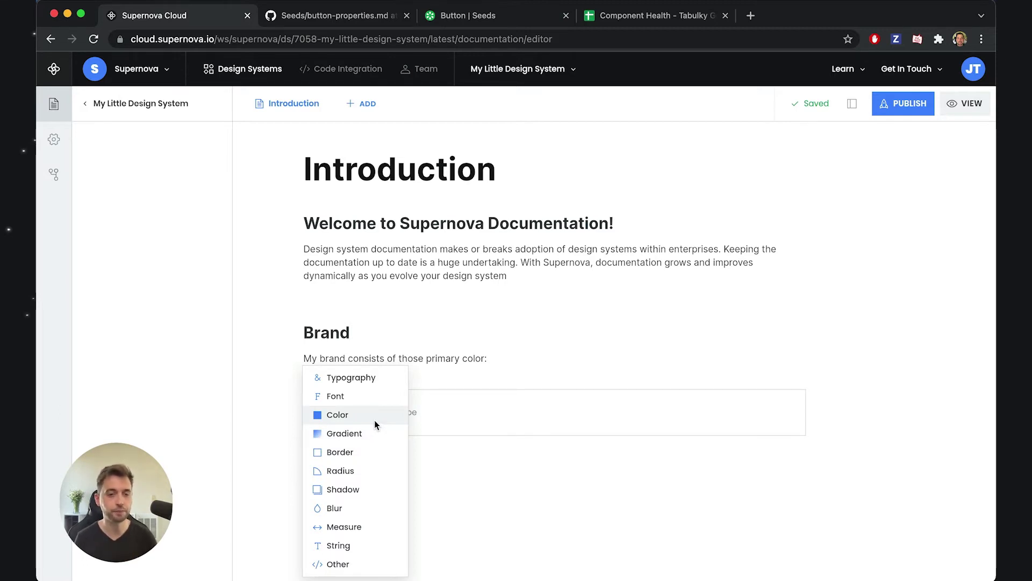
{"action": "left_click", "coordinate": [322, 415]}
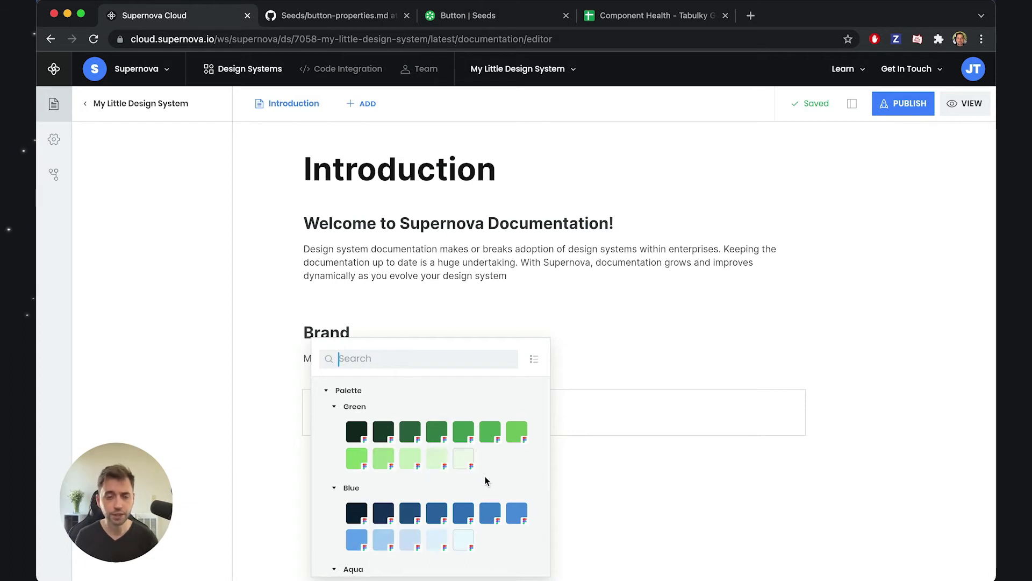
Add the color tokens Green 200, Blue 200 and Purple 900 to the token list
{"action": "left_click", "coordinate": [411, 460]}
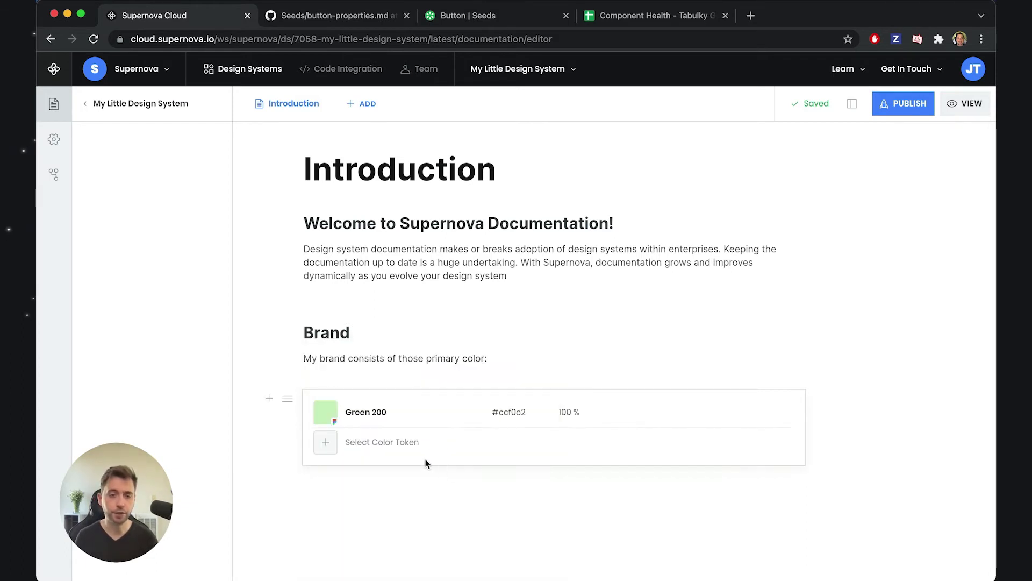
{"action": "left_click", "coordinate": [379, 457]}
{"action": "left_click", "coordinate": [407, 538]}
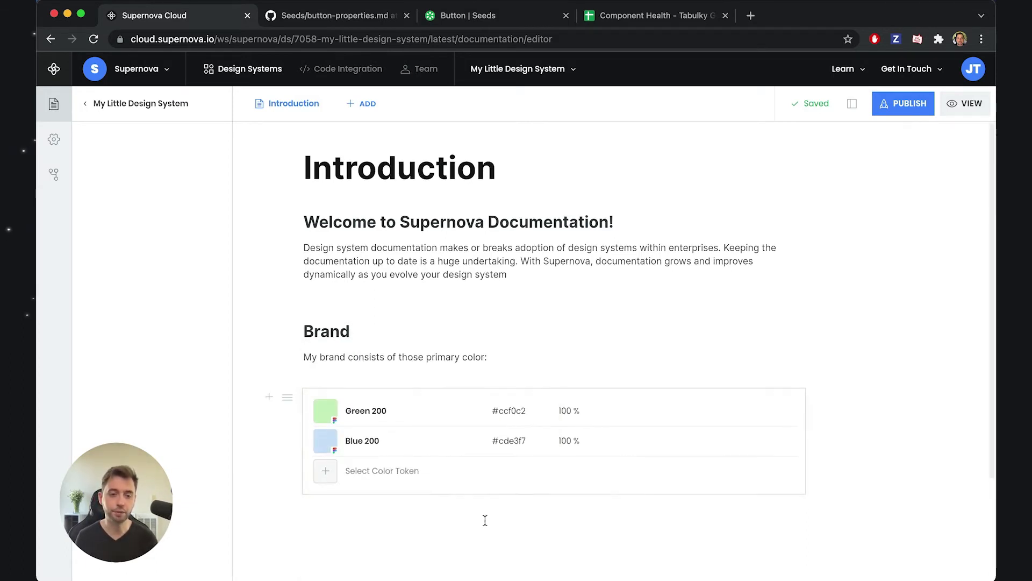
{"action": "scroll", "coordinate": [485, 520], "scroll_direction": "down", "scroll_amount": 3}
{"action": "left_click", "coordinate": [394, 370]}
{"action": "scroll", "coordinate": [430, 419], "scroll_direction": "down", "scroll_amount": 5}
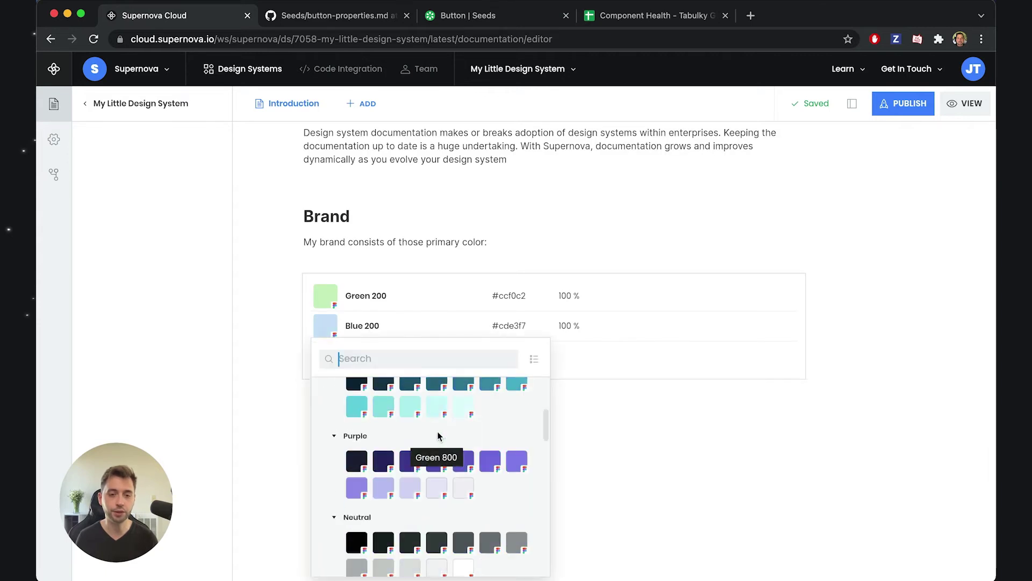
{"action": "left_click", "coordinate": [410, 461]}
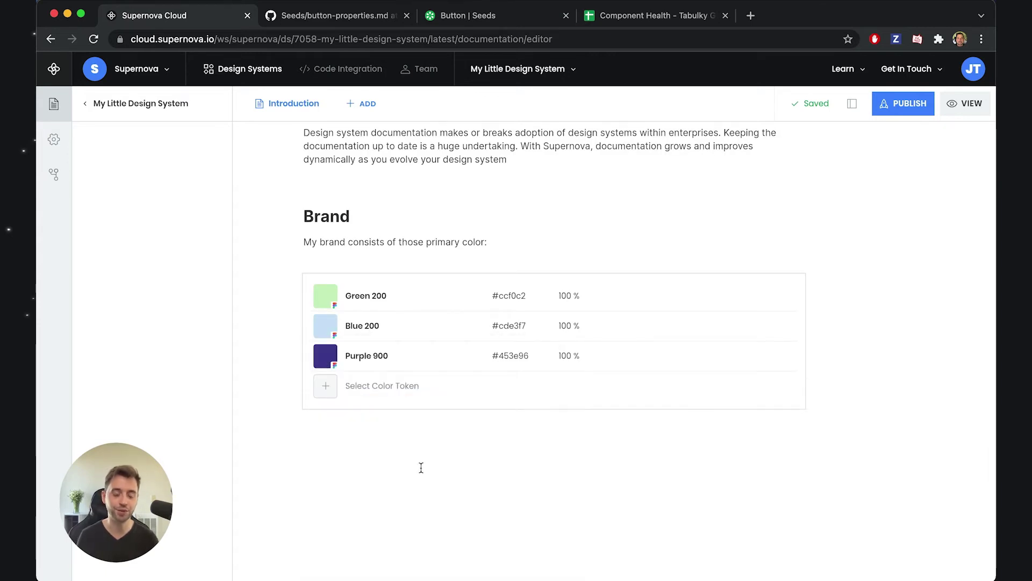
{"action": "left_click", "coordinate": [421, 466]}
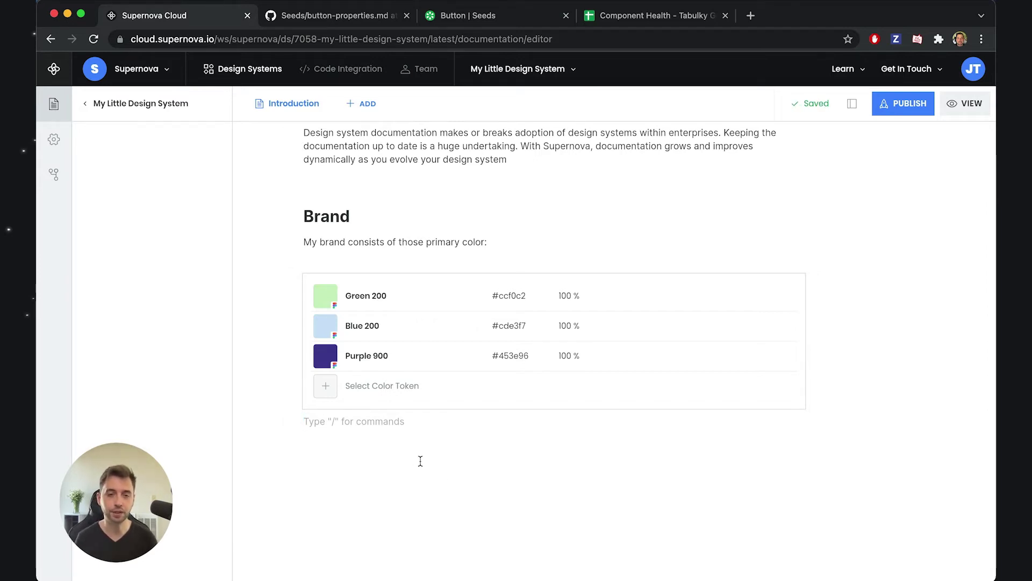
Publish the documentation and view the Brand section on the published Introduction page
{"action": "scroll", "coordinate": [421, 462], "scroll_direction": "up", "scroll_amount": 2}
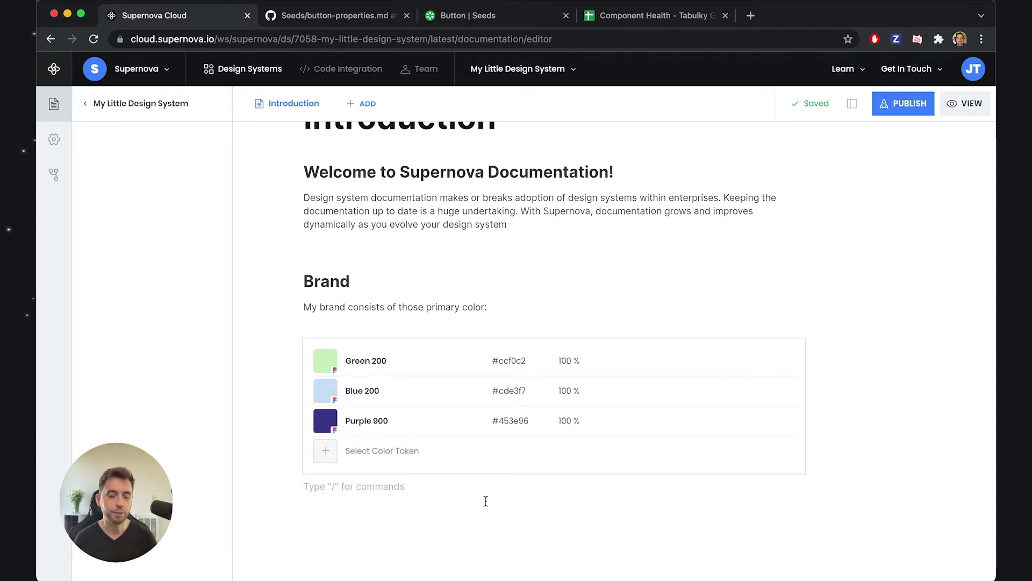
{"action": "scroll", "coordinate": [486, 501], "scroll_direction": "up", "scroll_amount": 1}
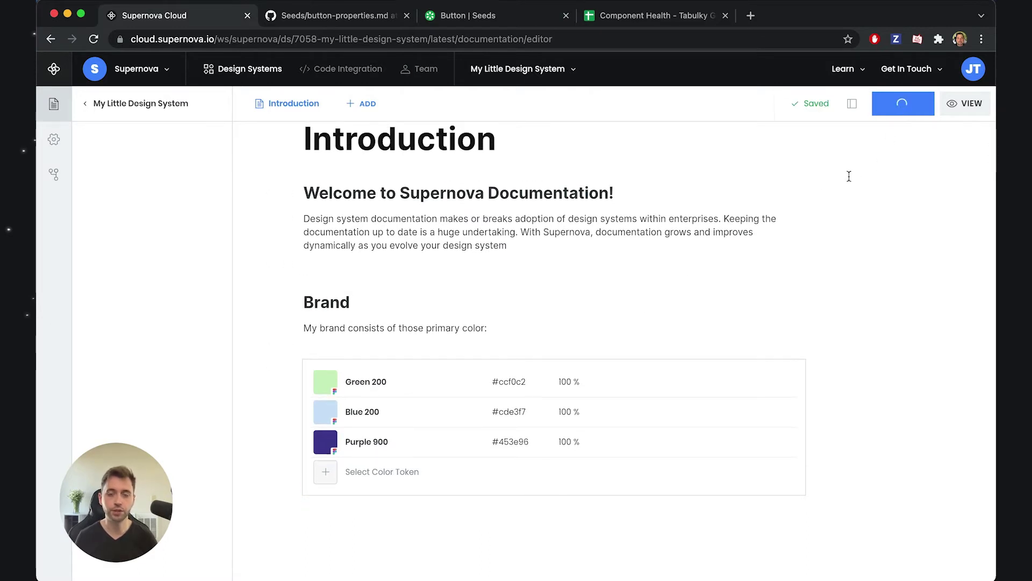
{"action": "left_click", "coordinate": [895, 118]}
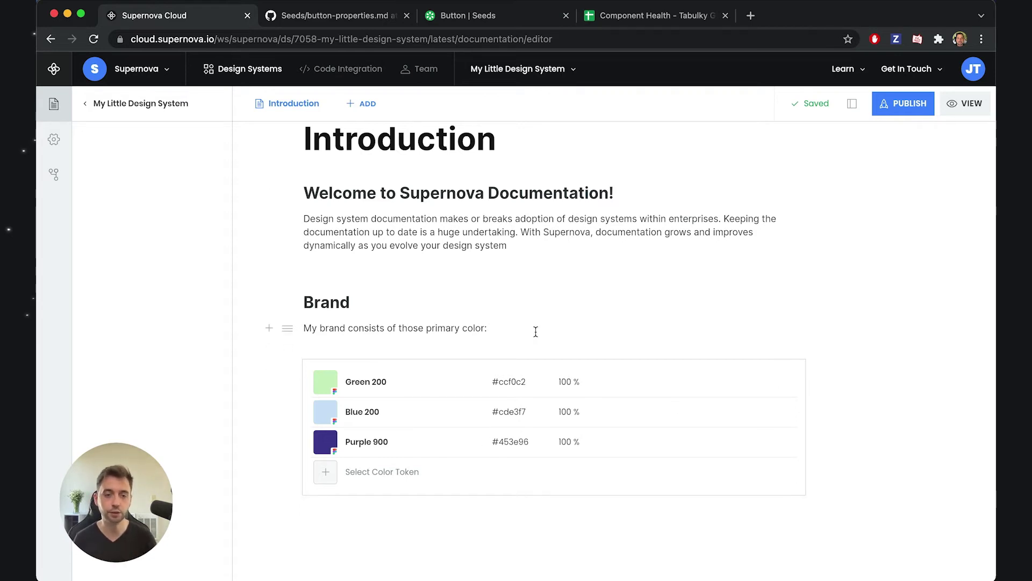
{"action": "left_click", "coordinate": [959, 105]}
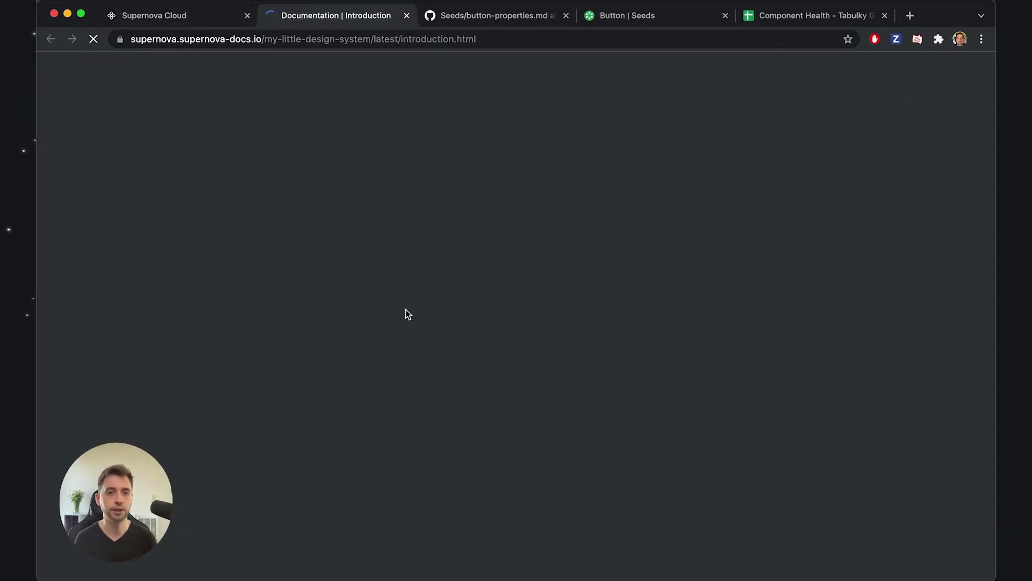
{"action": "scroll", "coordinate": [633, 346], "scroll_direction": "down", "scroll_amount": 3}
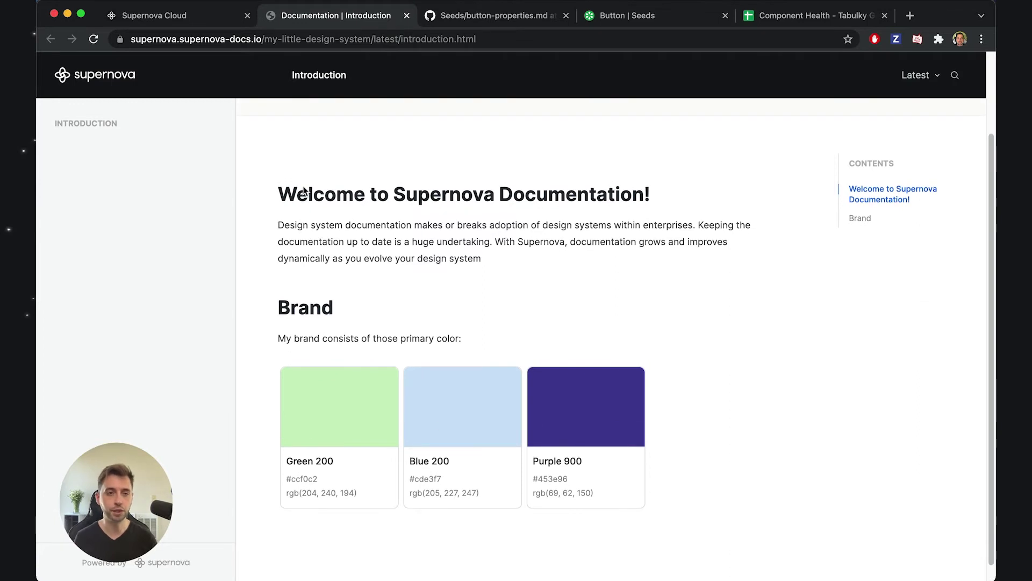
Compare the Brand section's color token list in the editor with its rendering on the published Introduction page
{"action": "left_click", "coordinate": [177, 17]}
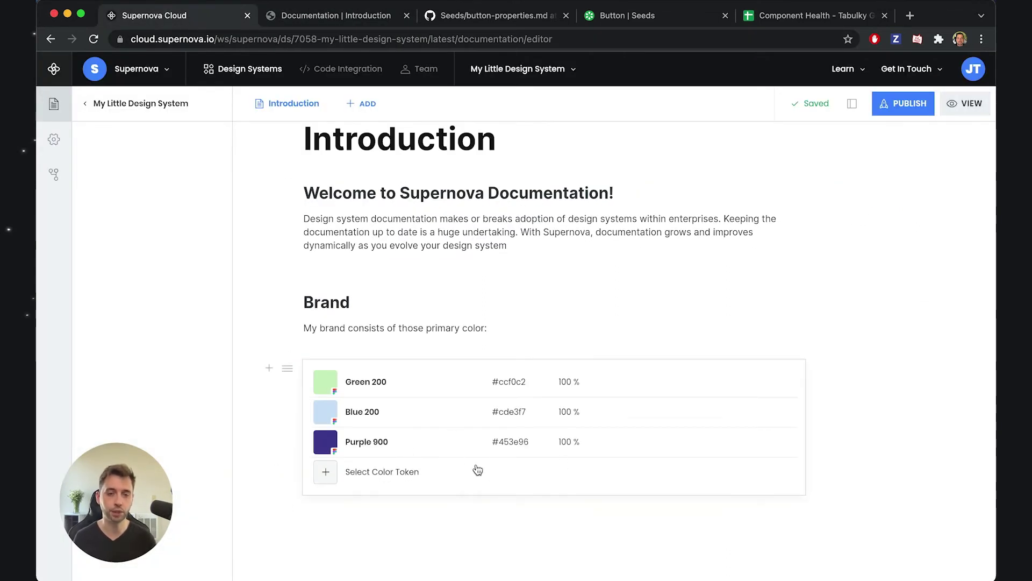
{"action": "scroll", "coordinate": [490, 476], "scroll_direction": "up", "scroll_amount": 1}
{"action": "scroll", "coordinate": [495, 471], "scroll_direction": "down", "scroll_amount": 1}
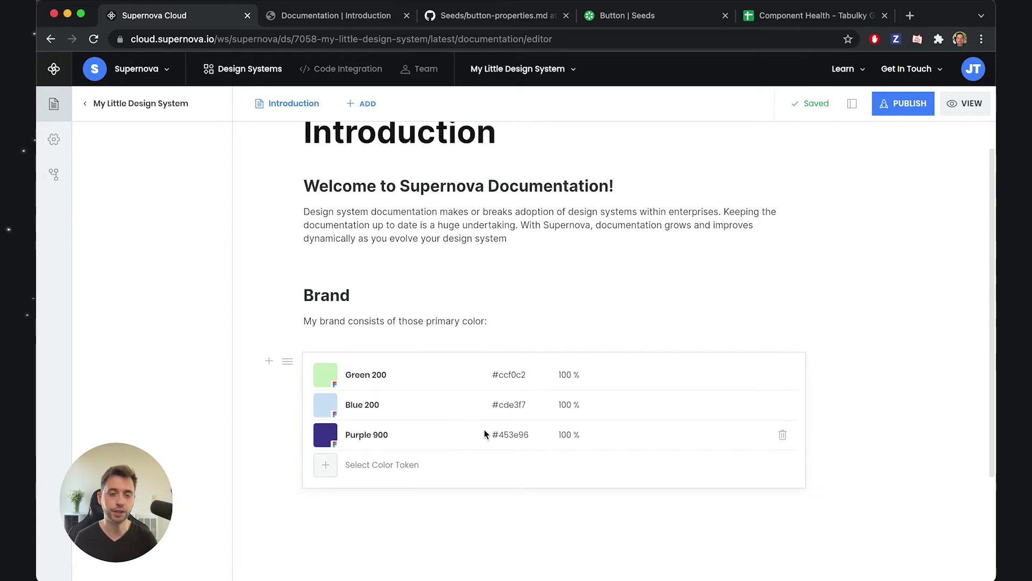
{"action": "left_click", "coordinate": [314, 22]}
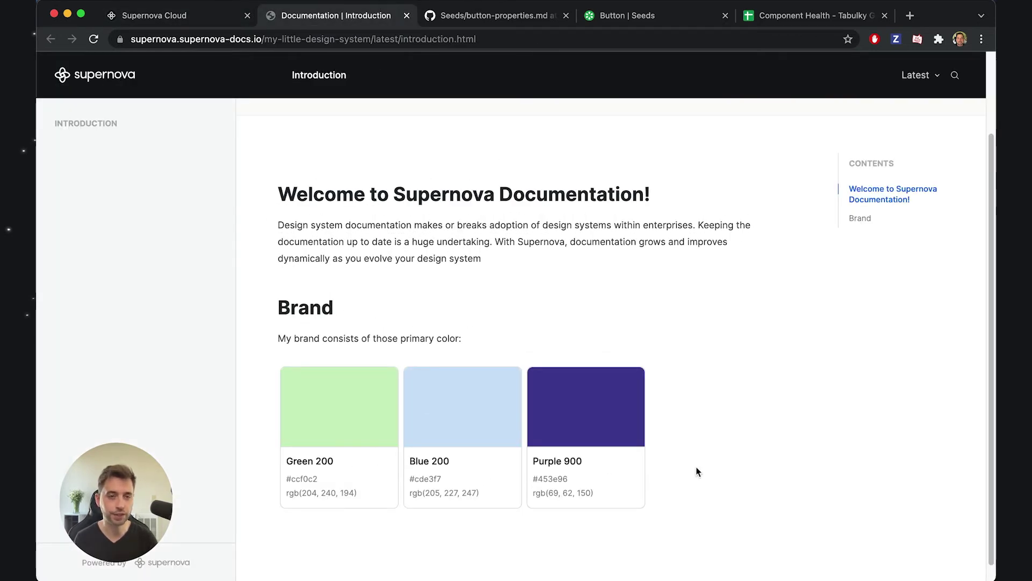
{"action": "scroll", "coordinate": [698, 468], "scroll_direction": "up", "scroll_amount": 1}
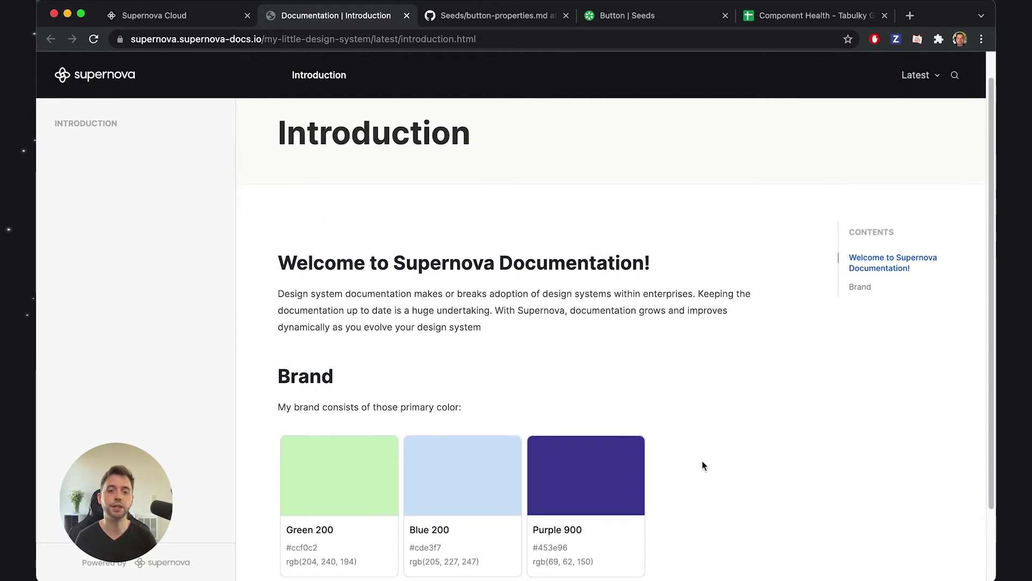
{"action": "scroll", "coordinate": [702, 462], "scroll_direction": "down", "scroll_amount": 2}
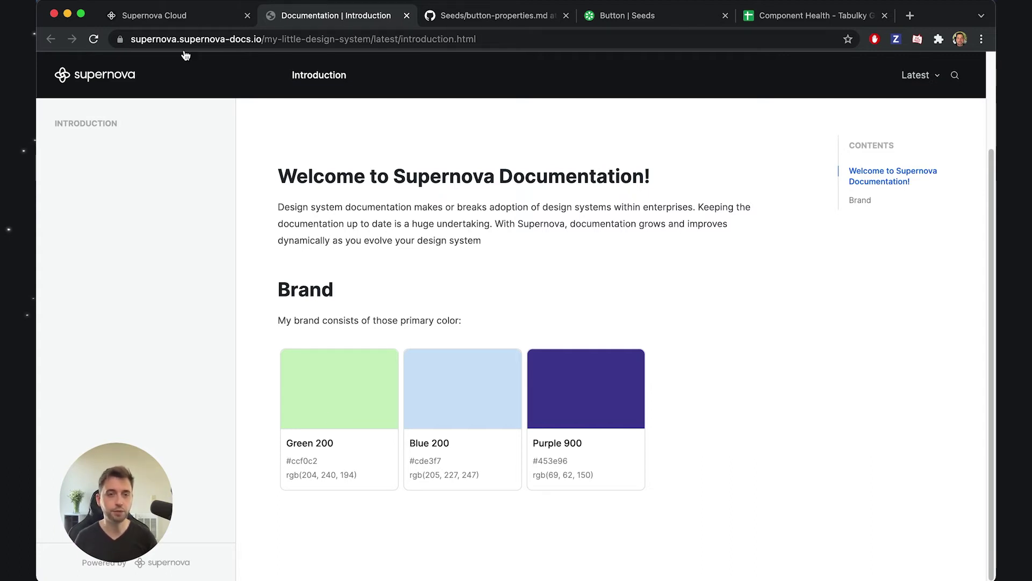
Return to the documentation editor and add a new top-level group named "Styleguide" beside the Introduction page
{"action": "left_click", "coordinate": [181, 21]}
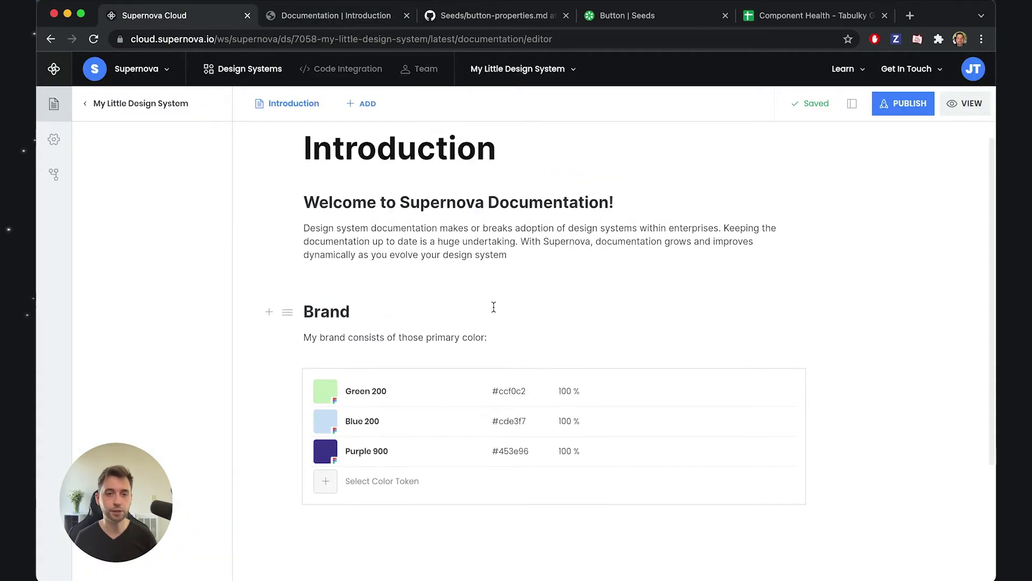
{"action": "scroll", "coordinate": [493, 307], "scroll_direction": "up", "scroll_amount": 1}
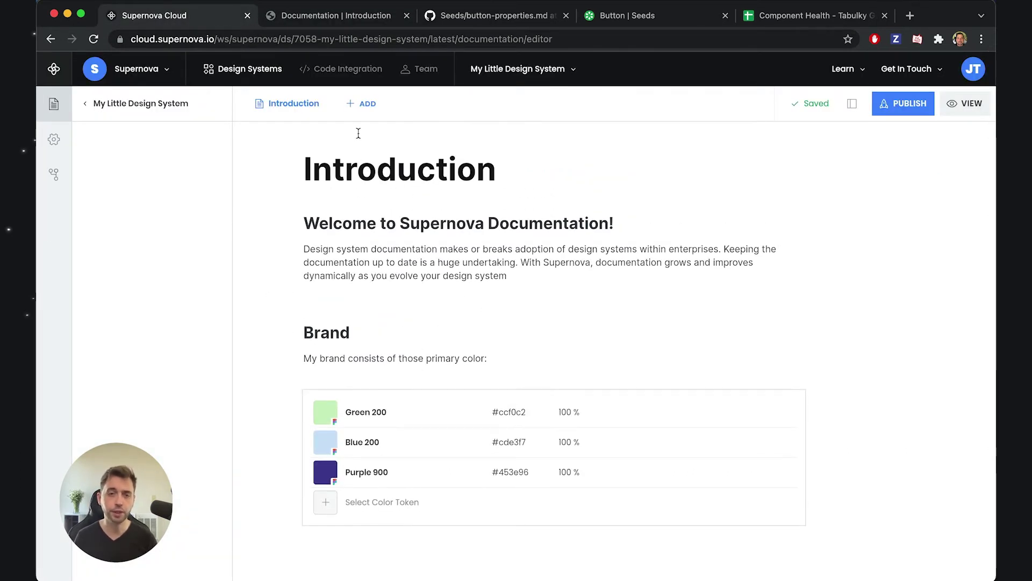
{"action": "left_click", "coordinate": [363, 103]}
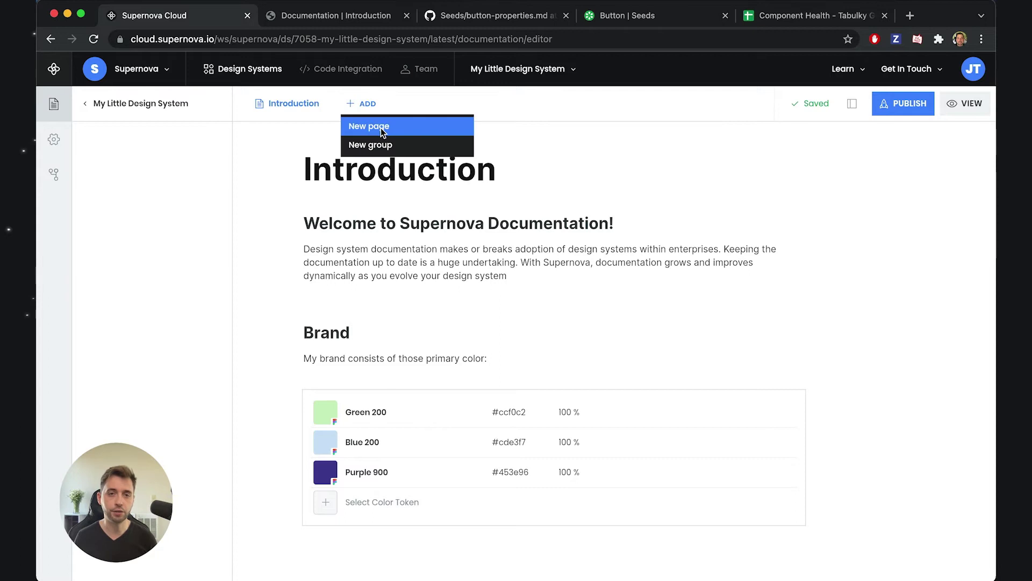
{"action": "left_click", "coordinate": [383, 152]}
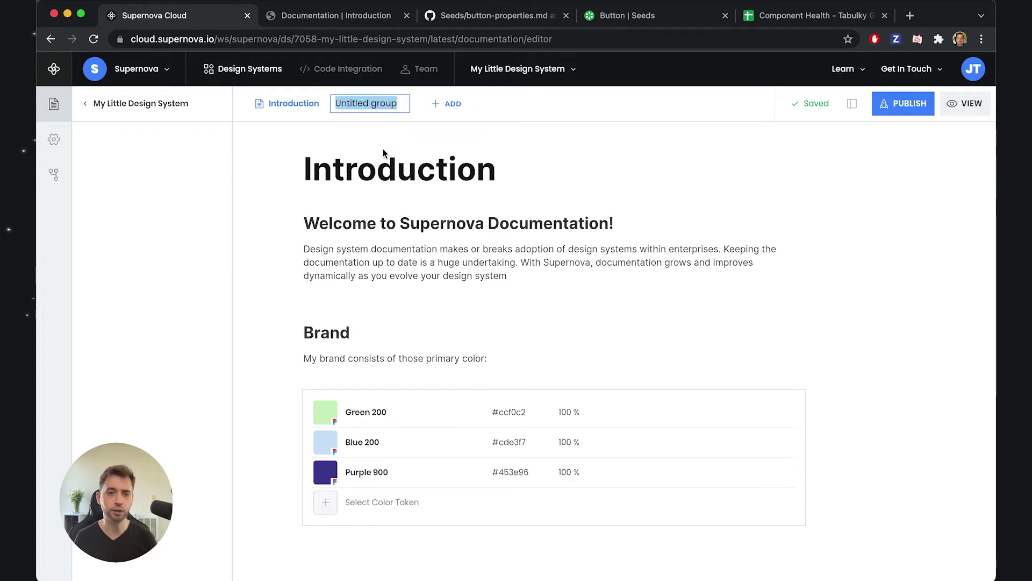
{"action": "type", "text": "S"}
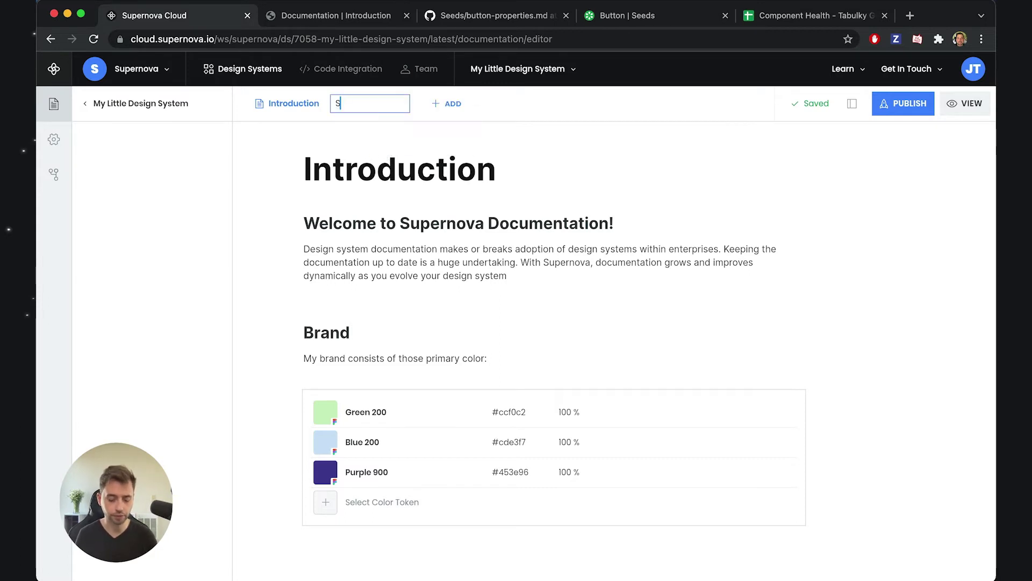
{"action": "type", "text": "tyleguide"}
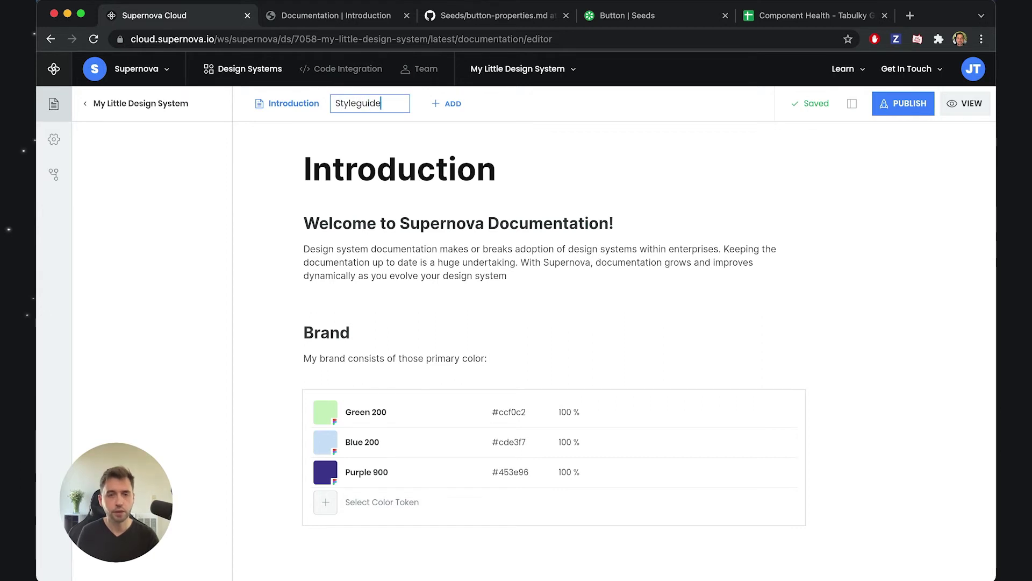
{"action": "key", "text": "Return"}
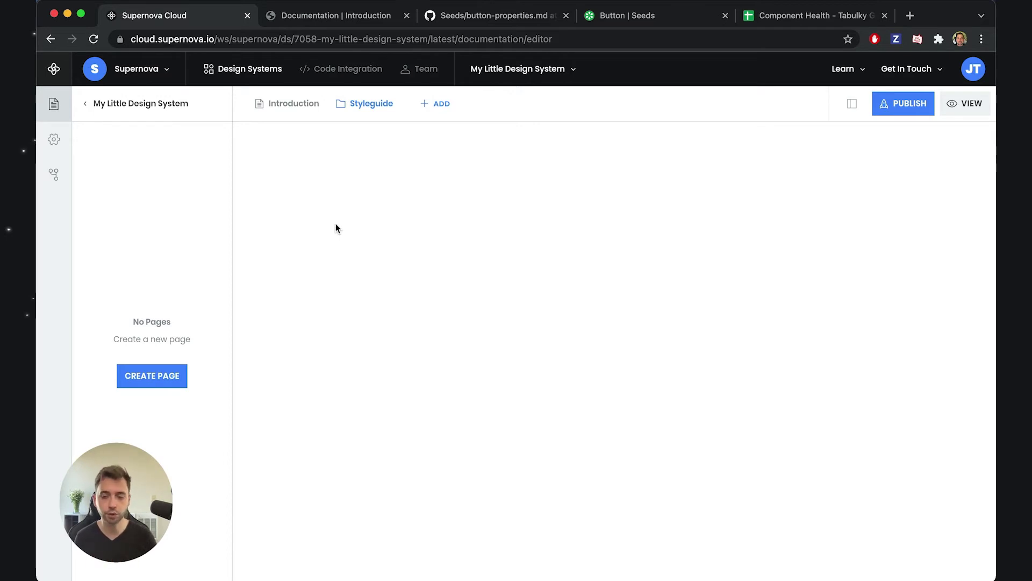
Create the first page in the Styleguide group and title it "Palettes"
{"action": "left_click", "coordinate": [118, 382]}
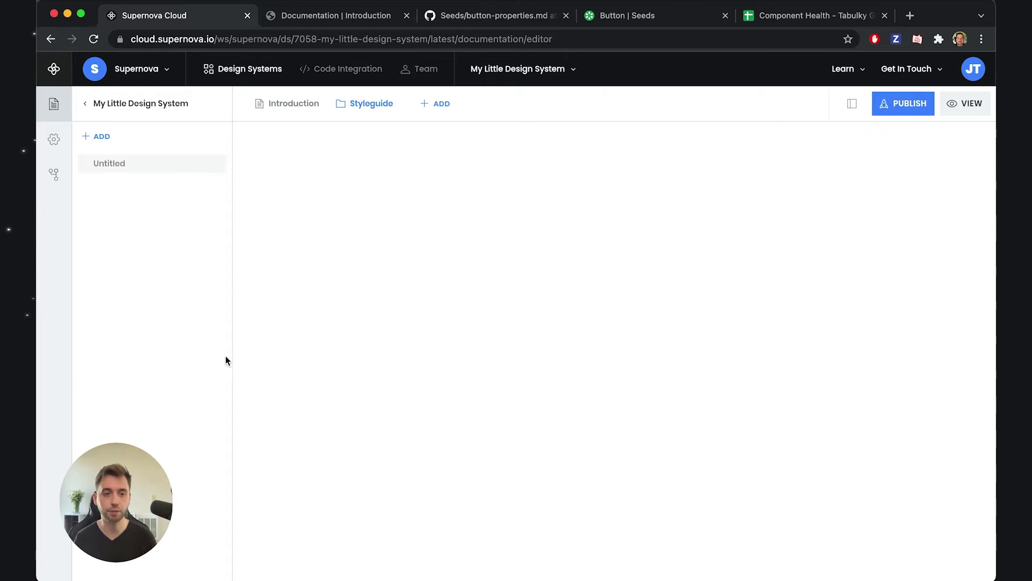
{"action": "type", "text": "Pa"}
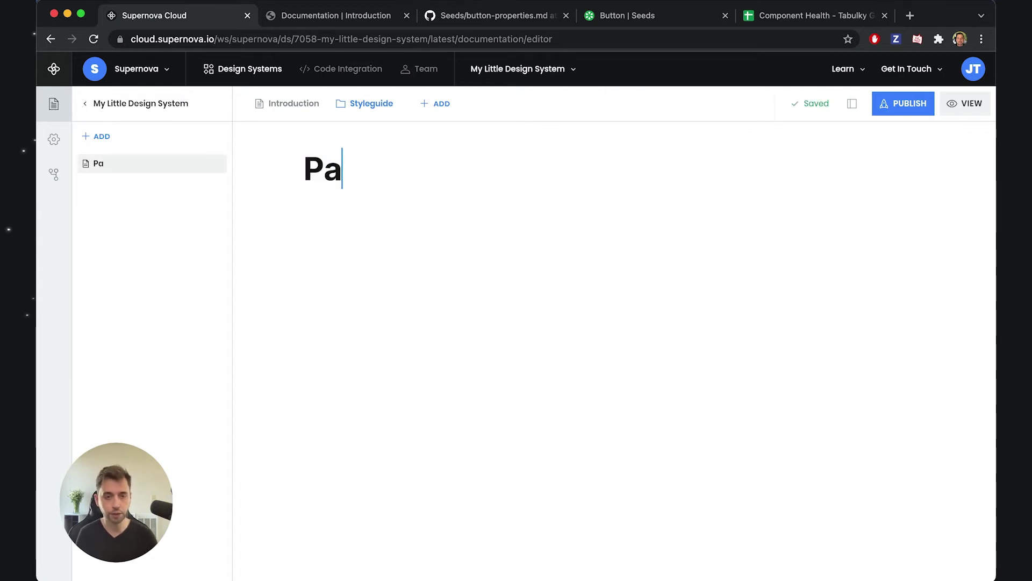
{"action": "type", "text": "lettes"}
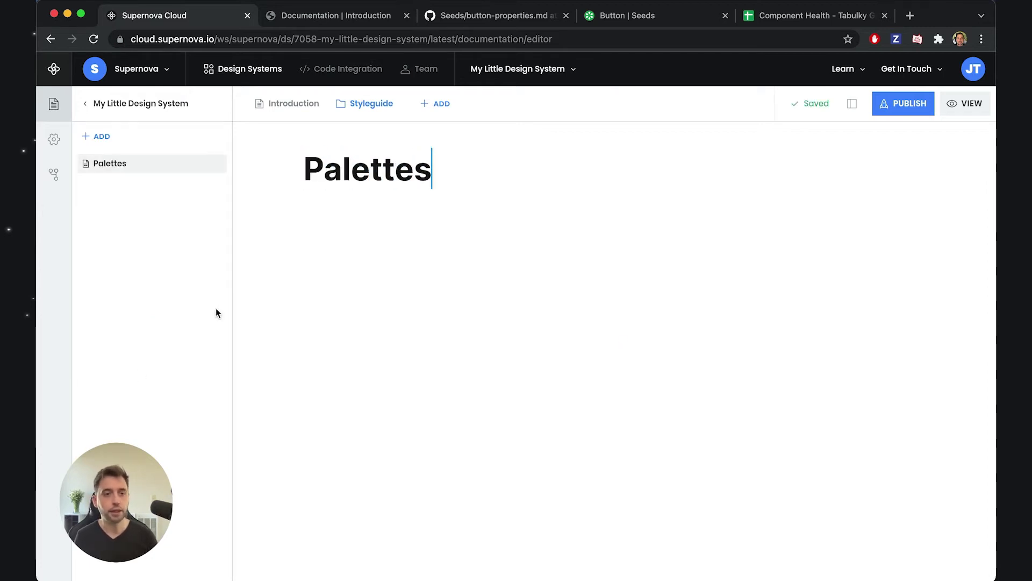
Add a second page to the Styleguide group and title it "Text Styles"
{"action": "left_click", "coordinate": [102, 137]}
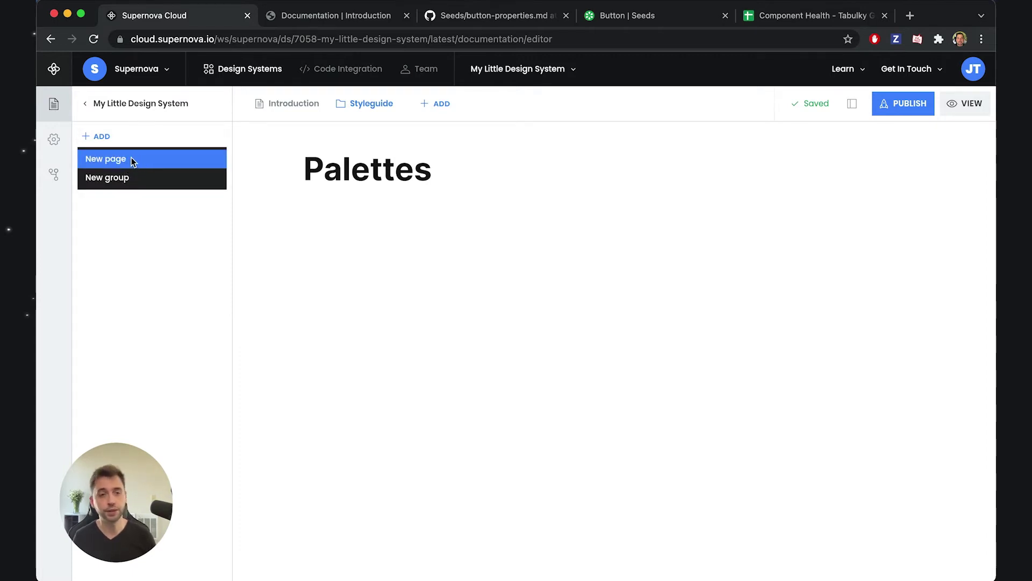
{"action": "left_click", "coordinate": [133, 159]}
{"action": "type", "text": "Te"}
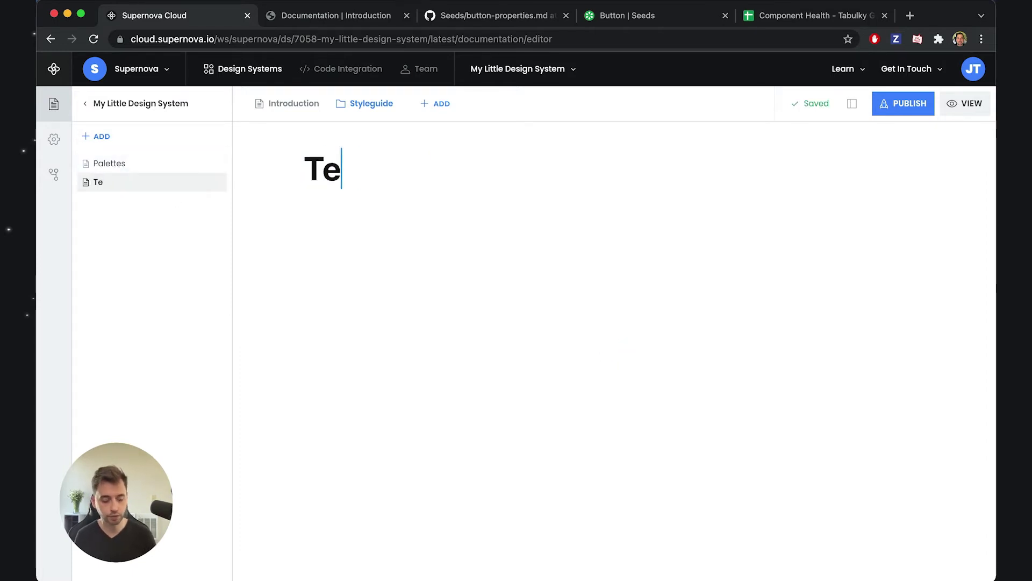
{"action": "type", "text": "xt Styles"}
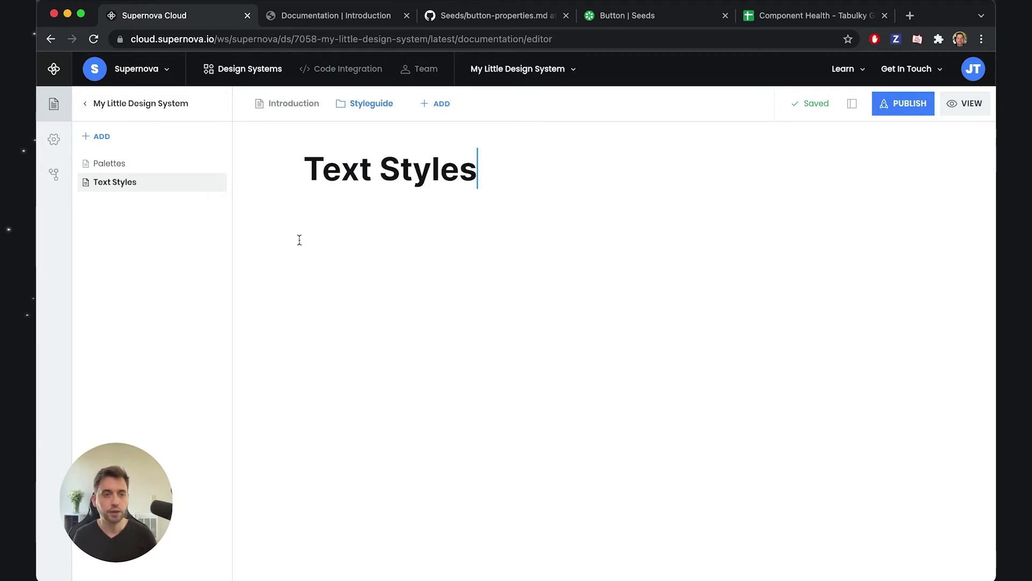
{"action": "key", "text": "Return"}
Add a third page to the Styleguide group and title it "Assets"
{"action": "left_click", "coordinate": [102, 136]}
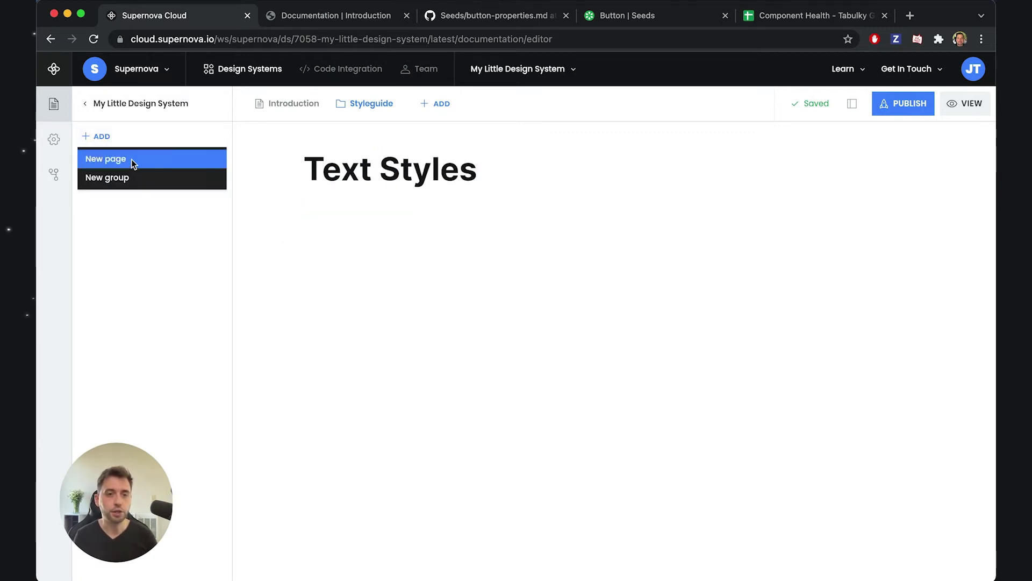
{"action": "left_click", "coordinate": [123, 161]}
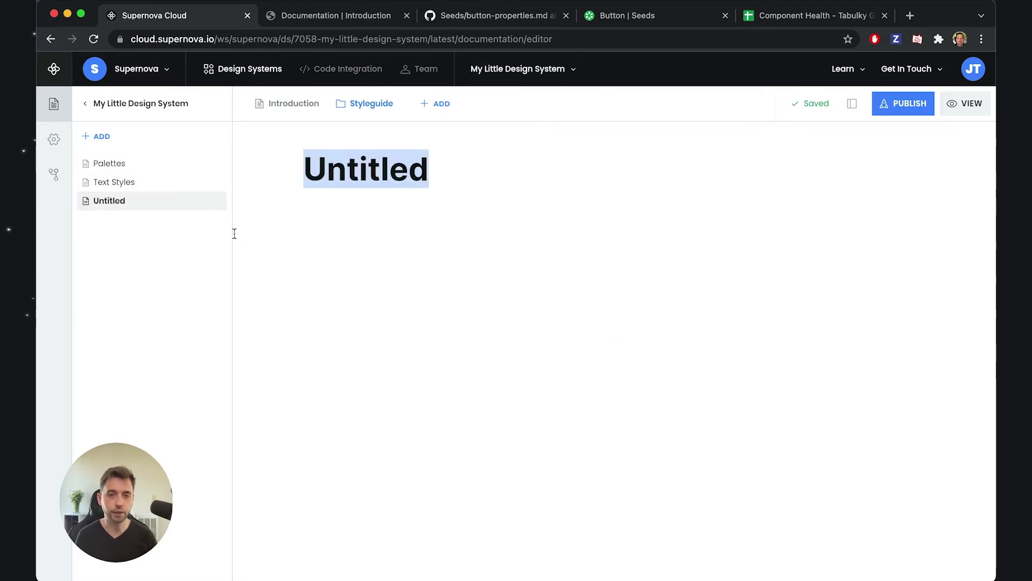
{"action": "type", "text": "Assets"}
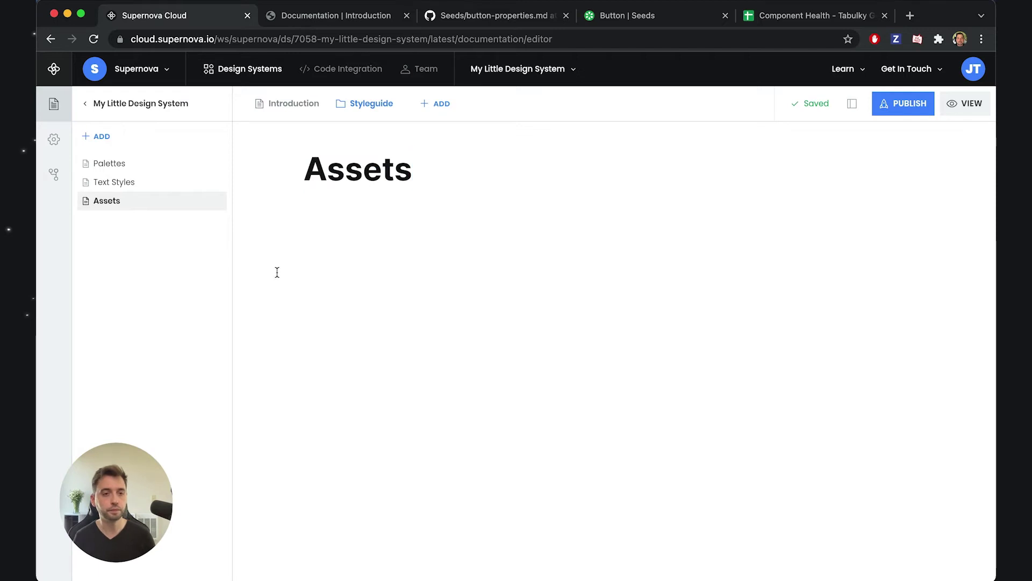
{"action": "key", "text": "Return"}
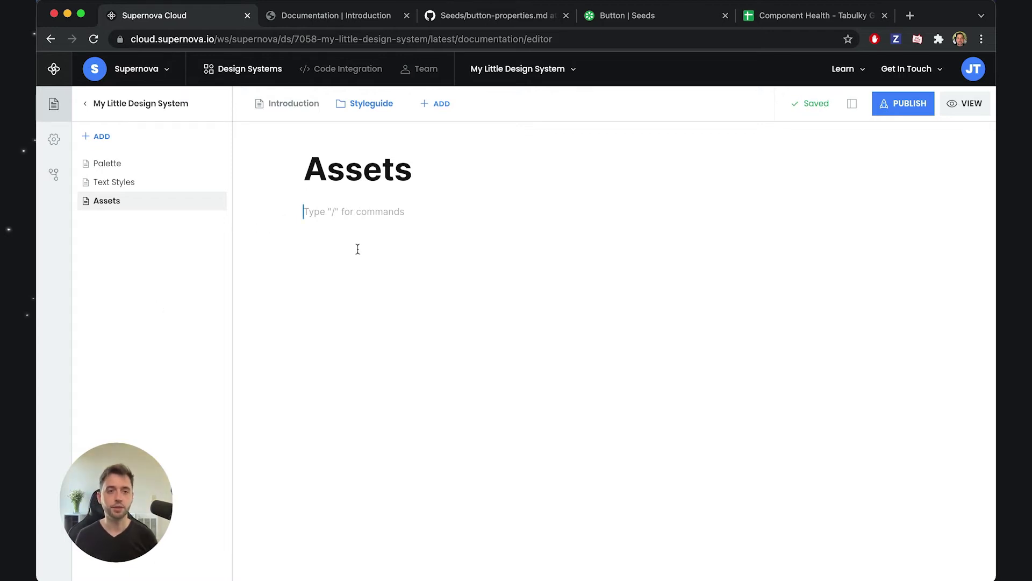
Open the Palette page and change its title to "Color Styles"
{"action": "left_click", "coordinate": [127, 166]}
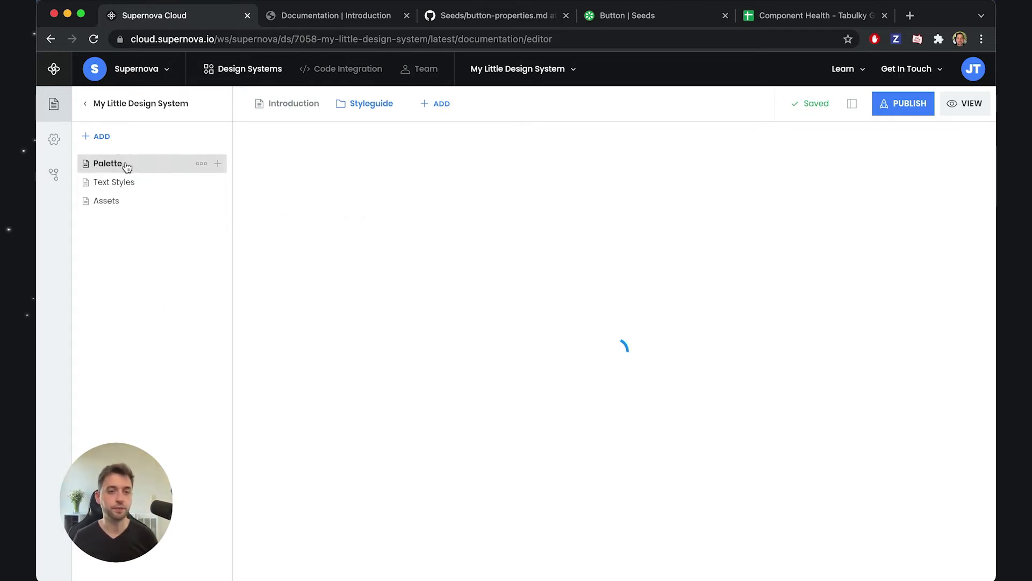
{"action": "double_click", "coordinate": [318, 171]}
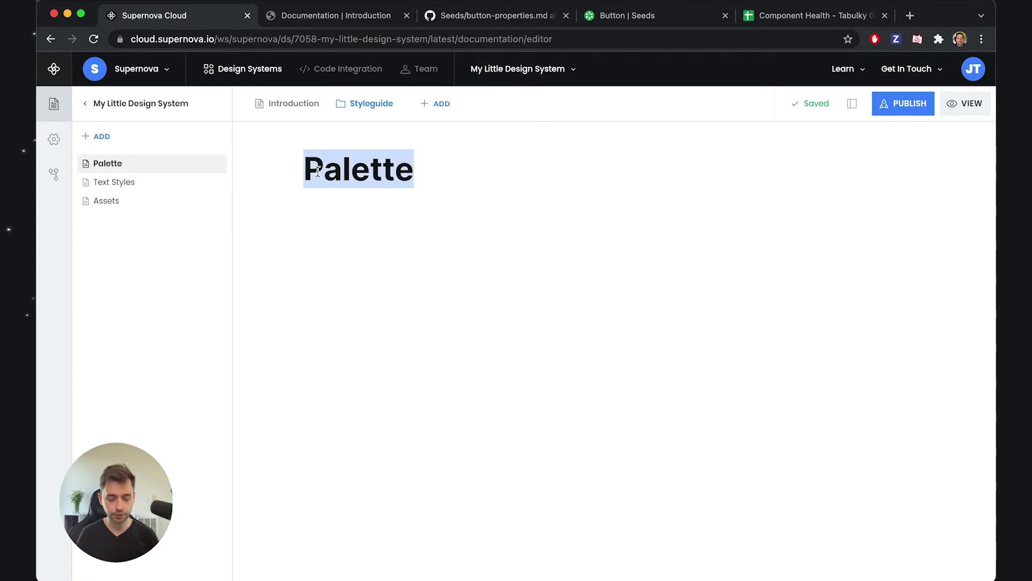
{"action": "type", "text": "Color Styles"}
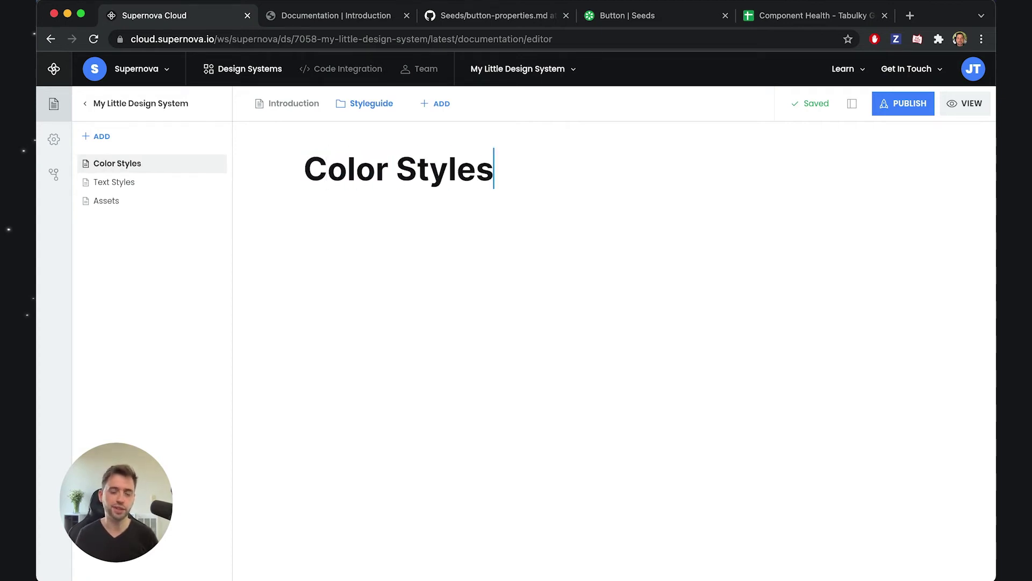
{"action": "key", "text": "Return"}
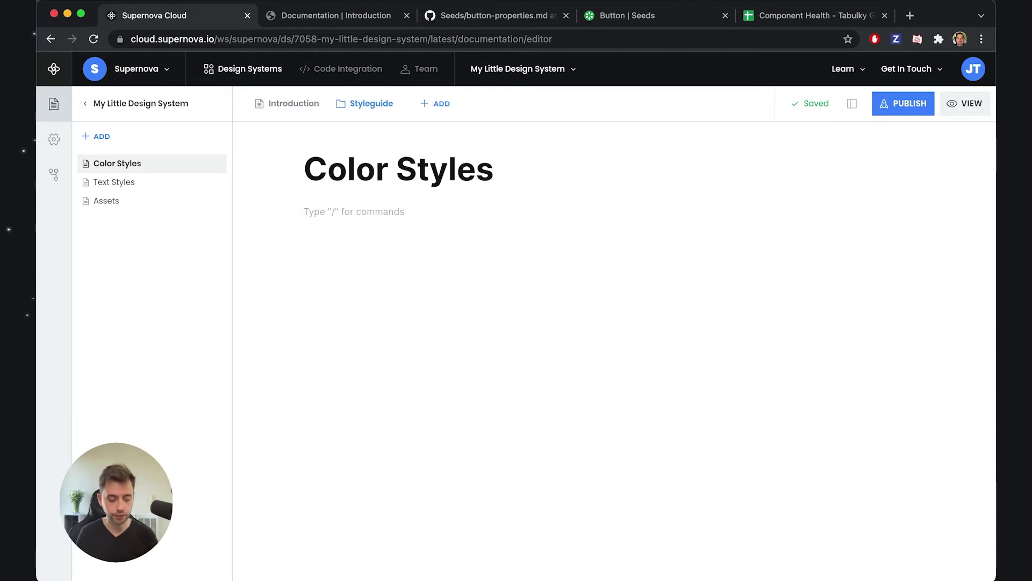
Write the intro paragraph "This is all the colors that you can use in our design system." below the Color Styles title
{"action": "type", "text": "This is all the co"}
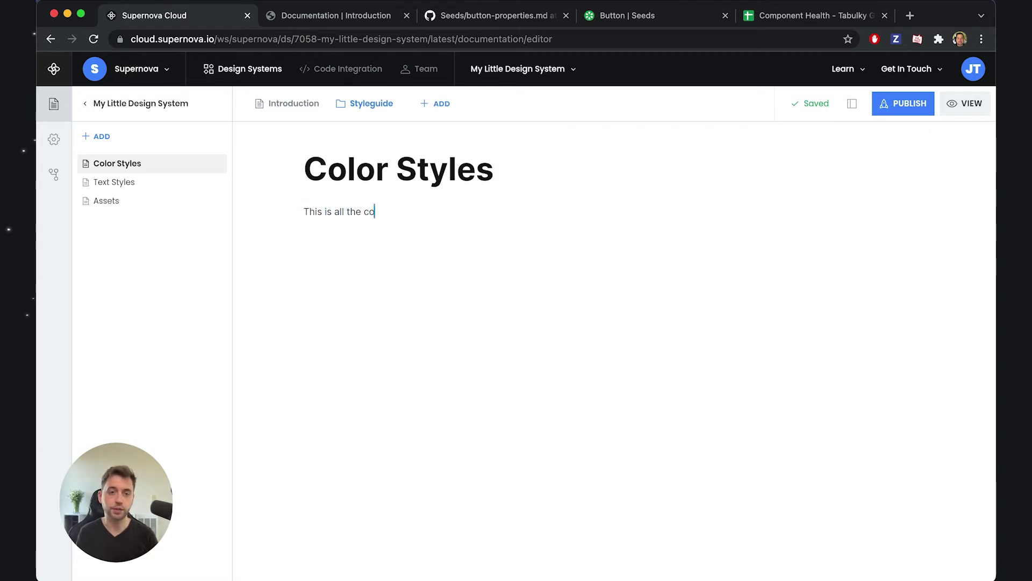
{"action": "type", "text": "lors that you "}
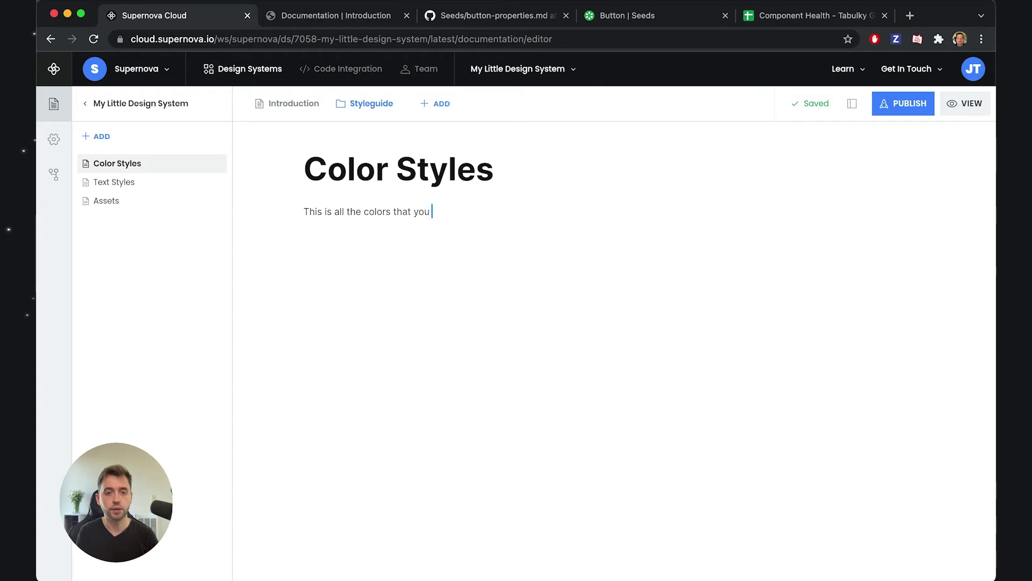
{"action": "type", "text": "can use ins"}
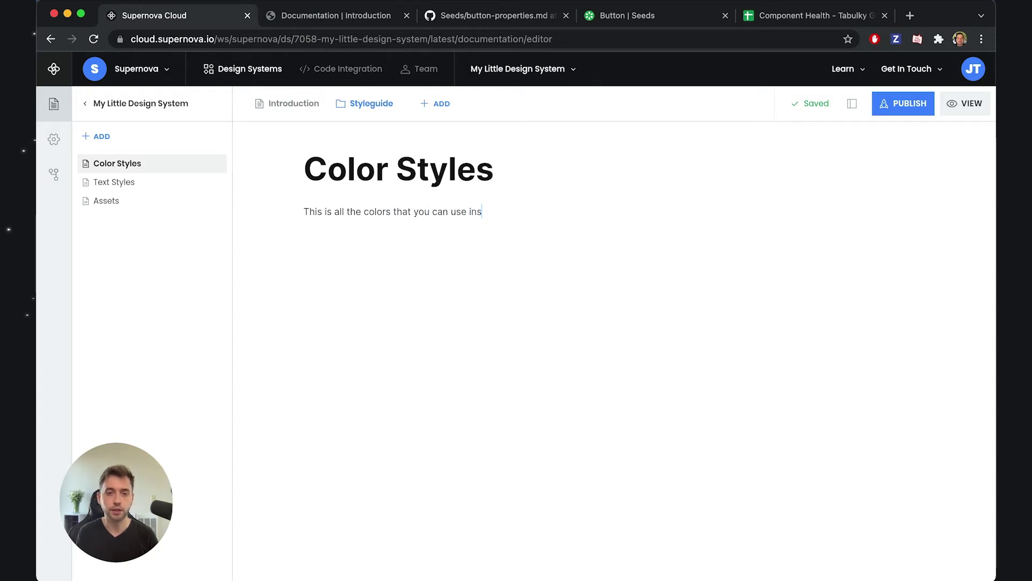
{"action": "key", "text": "BackSpace"}
{"action": "type", "text": " our design system."}
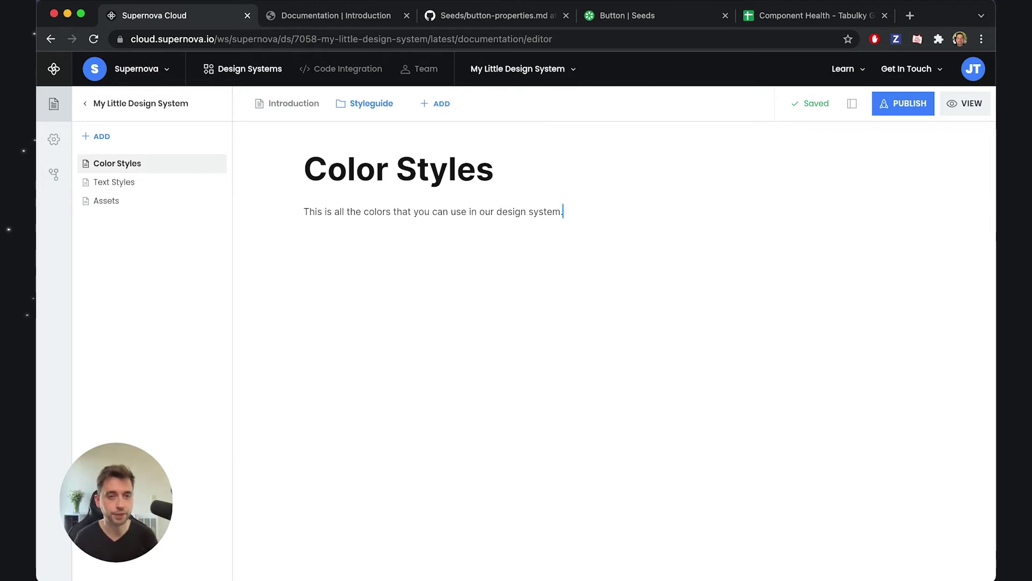
{"action": "key", "text": "Return"}
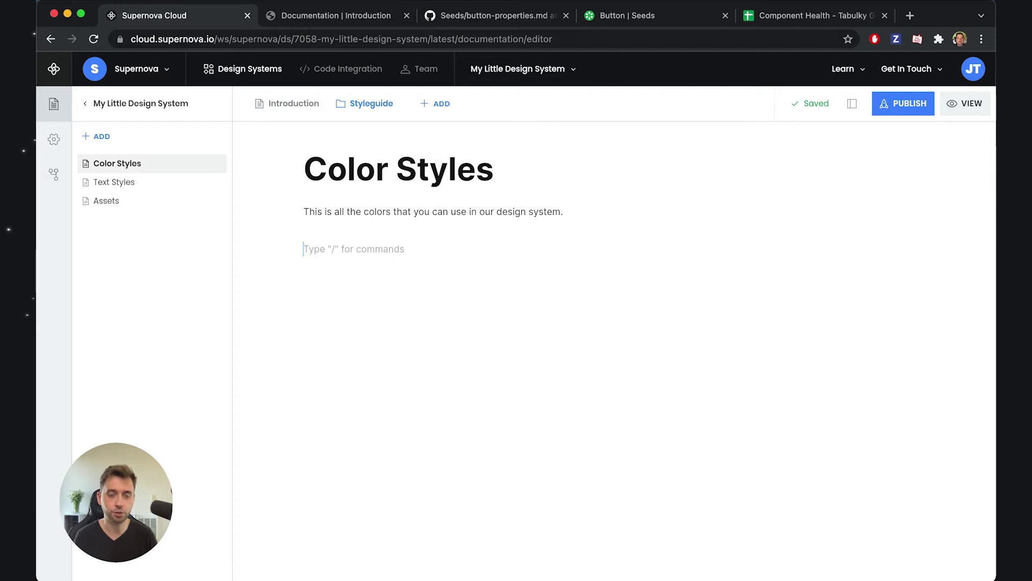
Insert a Token Group block for color tokens below the intro paragraph and assign it the Green palette group
{"action": "type", "text": "/token"}
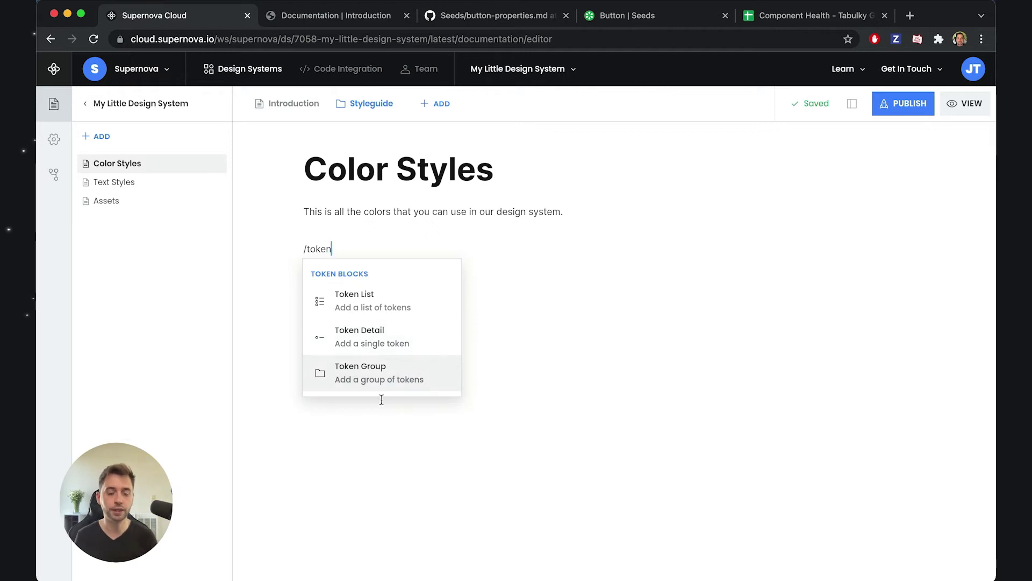
{"action": "left_click", "coordinate": [354, 381]}
{"action": "left_click", "coordinate": [361, 345]}
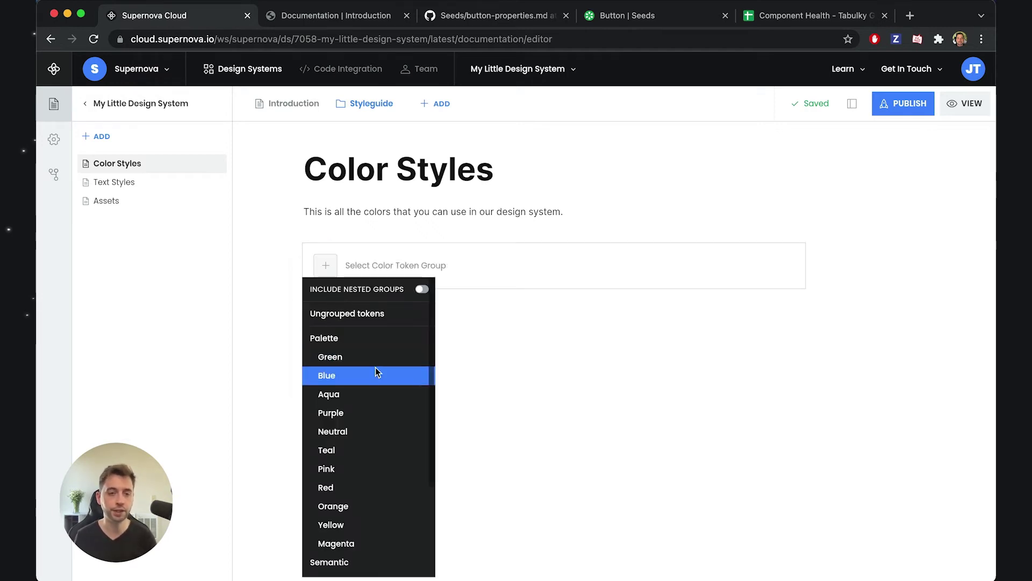
{"action": "left_click", "coordinate": [333, 364]}
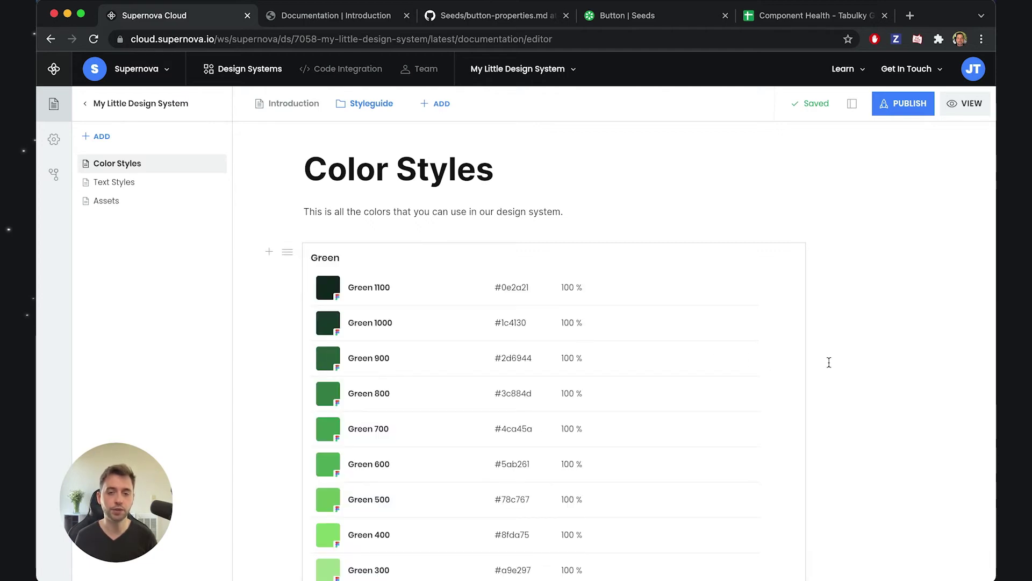
Add the paragraph "And another" below the Green token group
{"action": "scroll", "coordinate": [826, 362], "scroll_direction": "down", "scroll_amount": 1}
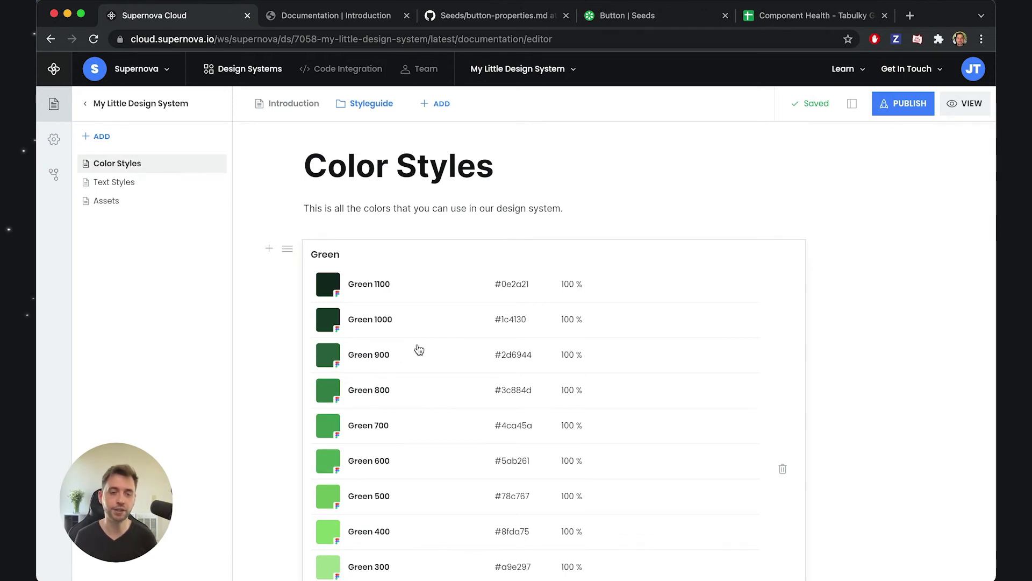
{"action": "scroll", "coordinate": [415, 382], "scroll_direction": "down", "scroll_amount": 6}
{"action": "left_click", "coordinate": [379, 427]}
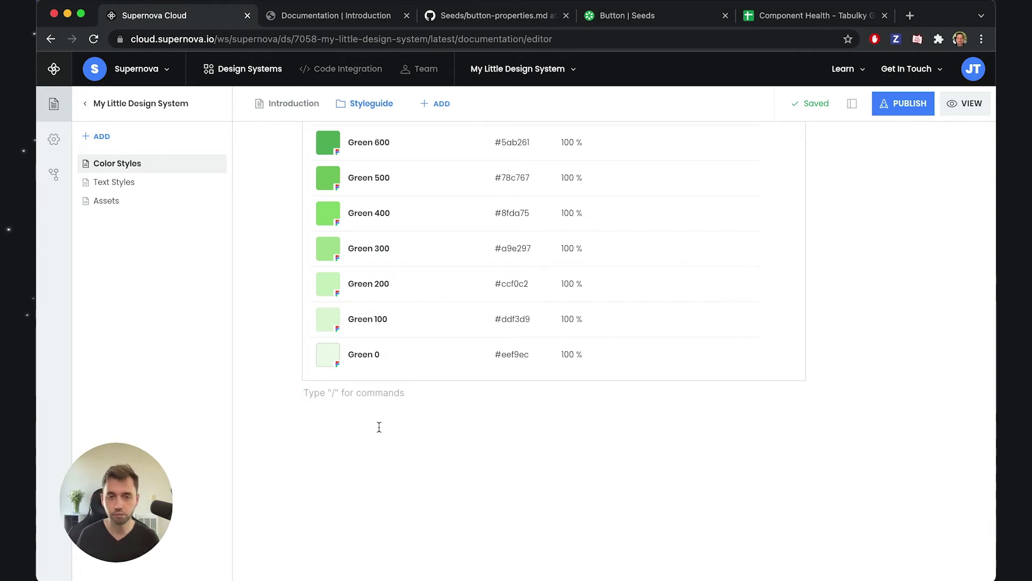
{"action": "key", "text": "Return"}
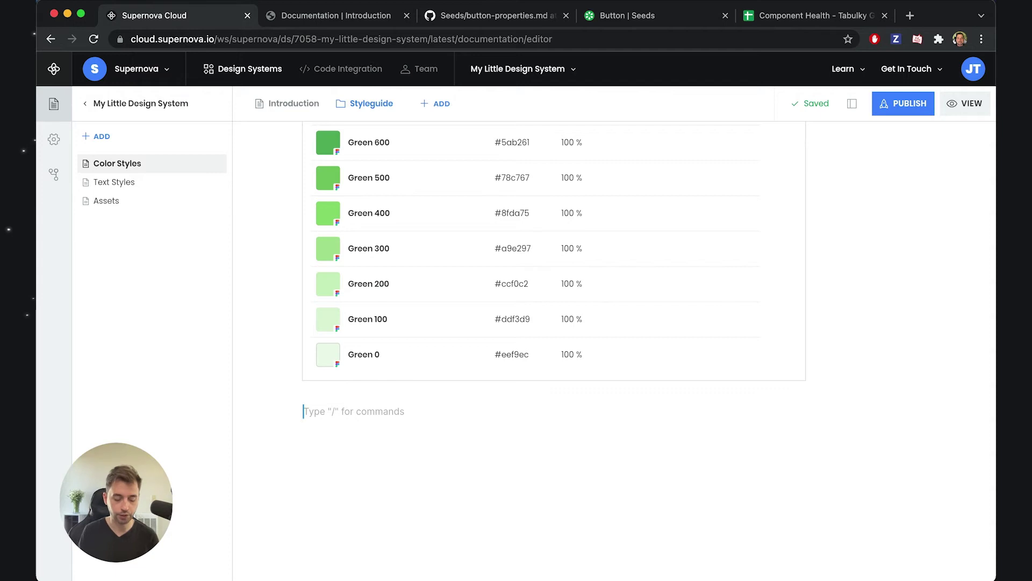
{"action": "type", "text": "And another"}
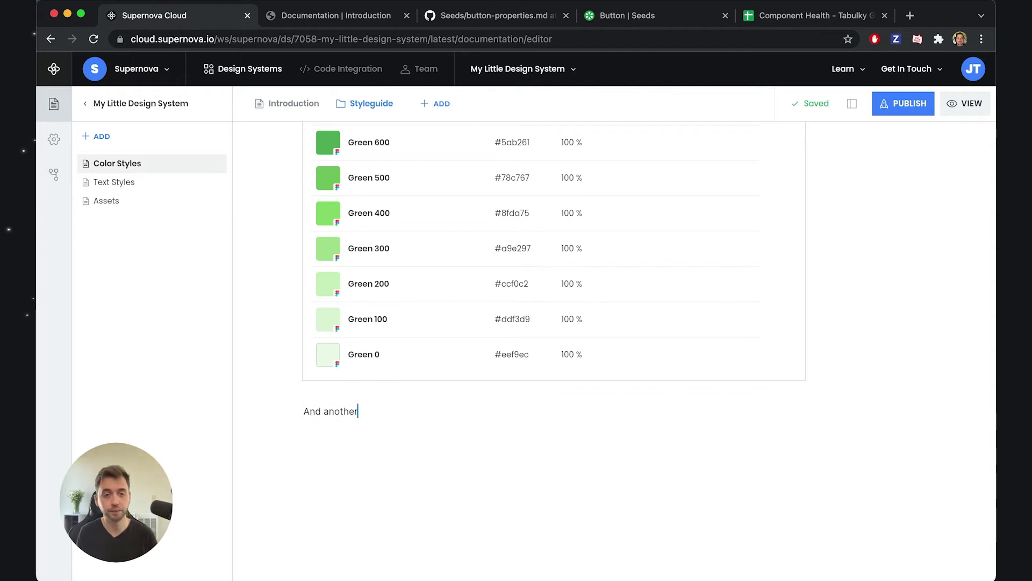
{"action": "key", "text": "Return"}
Insert a Token Group block for color tokens below the "And another" paragraph and assign it the Teal palette group
{"action": "type", "text": "/token"}
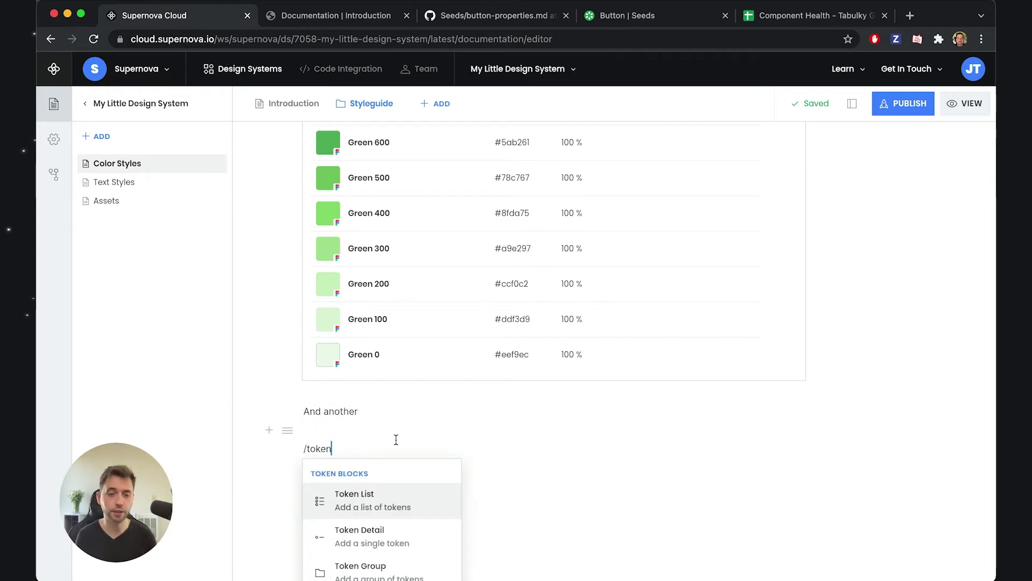
{"action": "left_click", "coordinate": [357, 566]}
{"action": "left_click", "coordinate": [342, 415]}
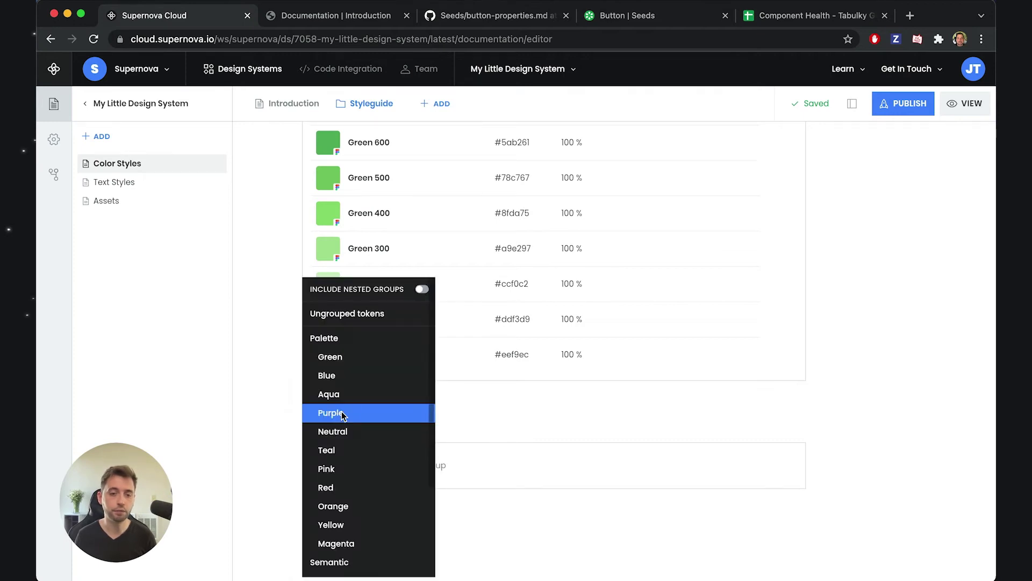
{"action": "left_click", "coordinate": [350, 451]}
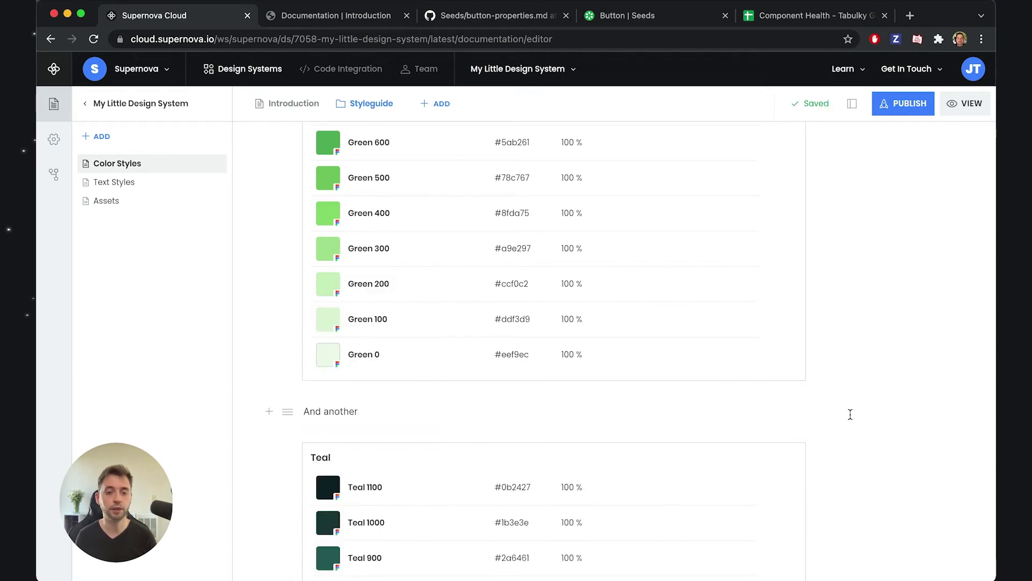
Review the Color Styles page from its title through the Green and Teal token groups
{"action": "scroll", "coordinate": [848, 411], "scroll_direction": "up", "scroll_amount": 6}
{"action": "scroll", "coordinate": [862, 404], "scroll_direction": "down", "scroll_amount": 4}
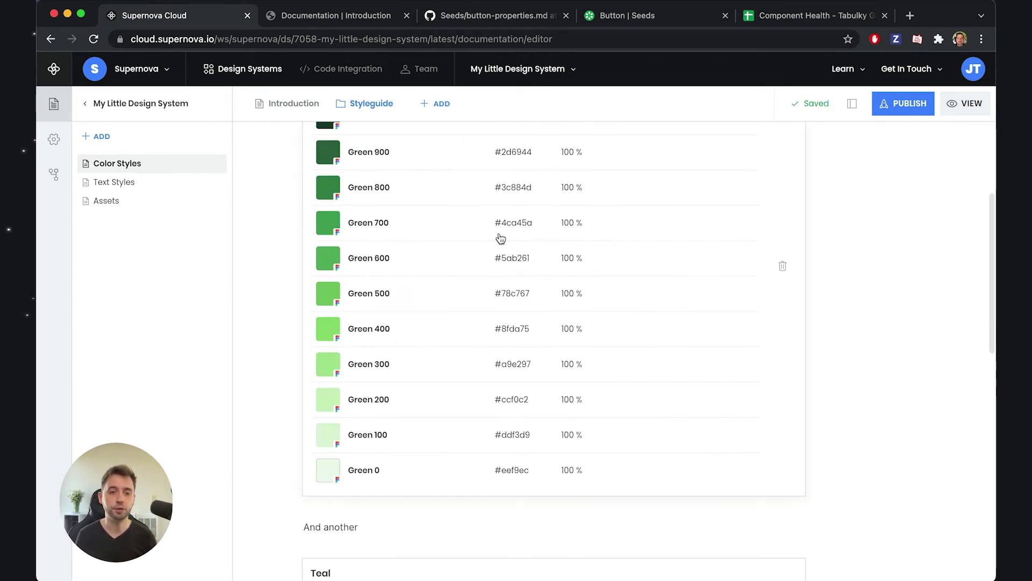
{"action": "scroll", "coordinate": [498, 248], "scroll_direction": "up", "scroll_amount": 4}
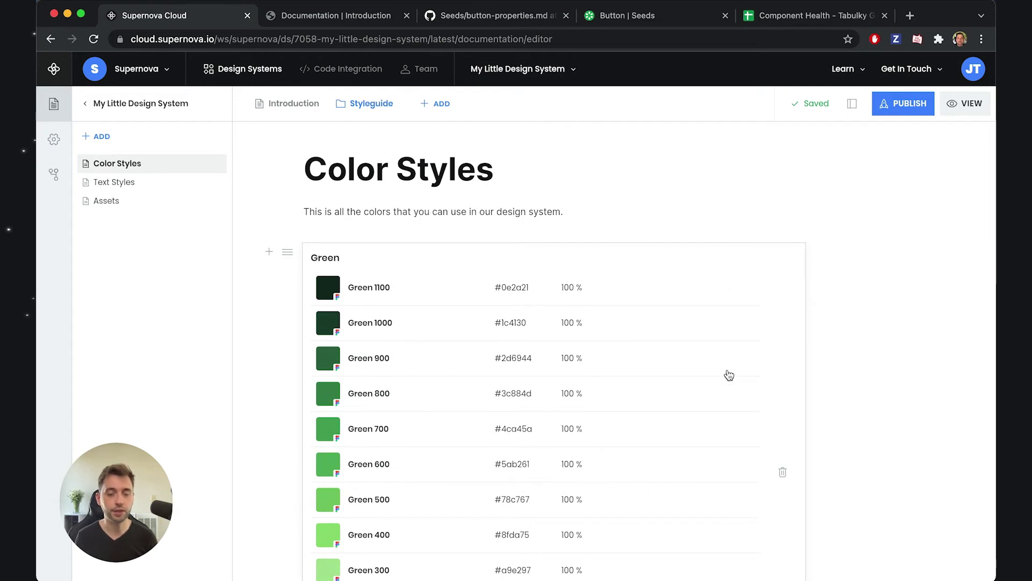
{"action": "scroll", "coordinate": [883, 377], "scroll_direction": "down", "scroll_amount": 8}
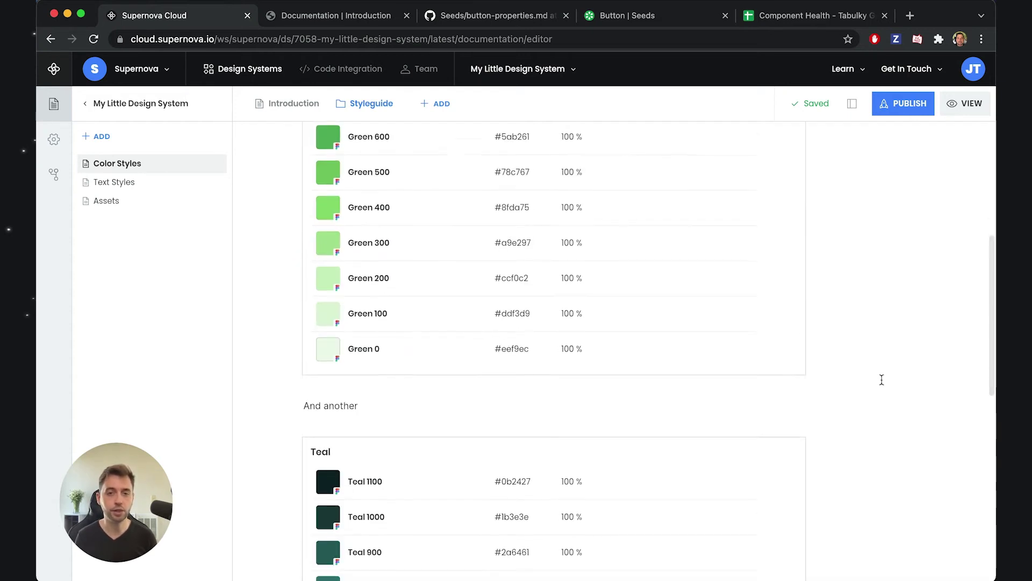
{"action": "scroll", "coordinate": [618, 454], "scroll_direction": "down", "scroll_amount": 4}
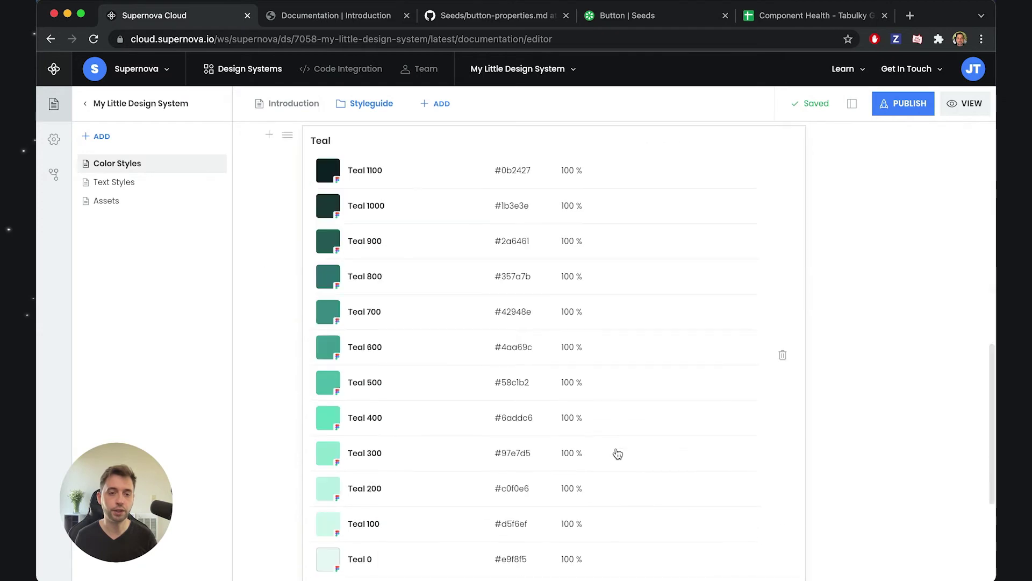
{"action": "scroll", "coordinate": [616, 451], "scroll_direction": "up", "scroll_amount": 12}
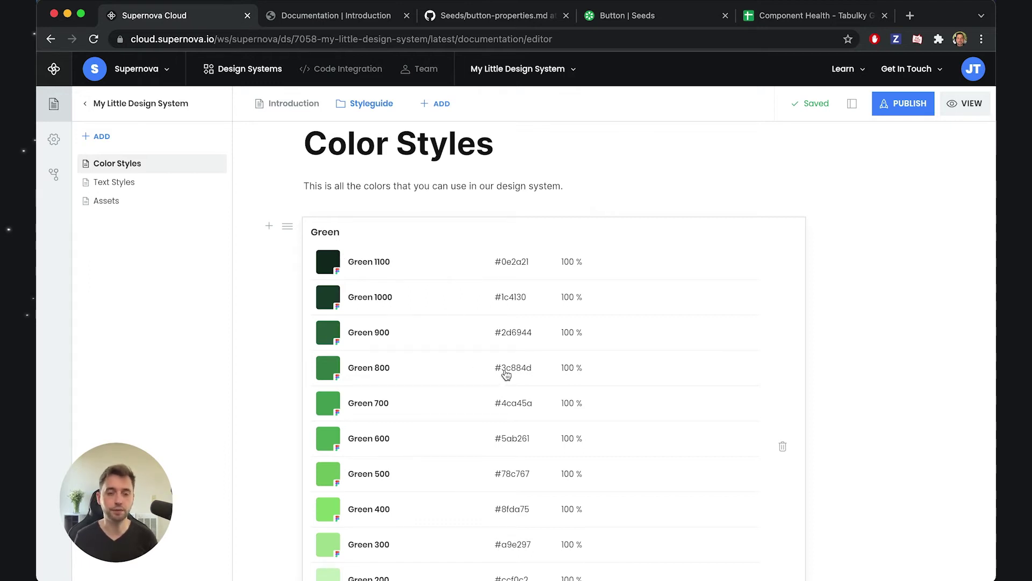
{"action": "scroll", "coordinate": [458, 371], "scroll_direction": "down", "scroll_amount": 1}
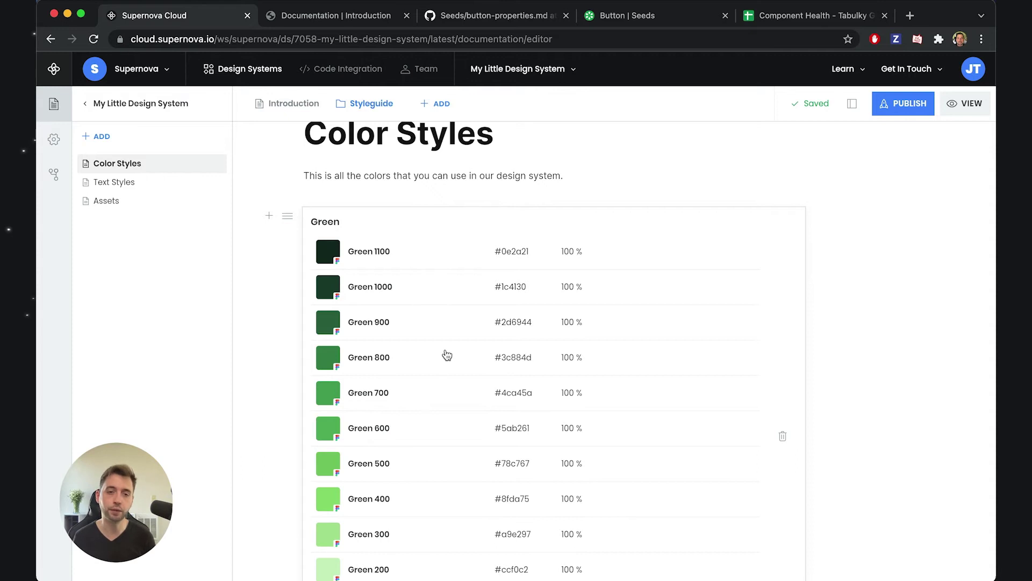
{"action": "scroll", "coordinate": [436, 366], "scroll_direction": "down", "scroll_amount": 3}
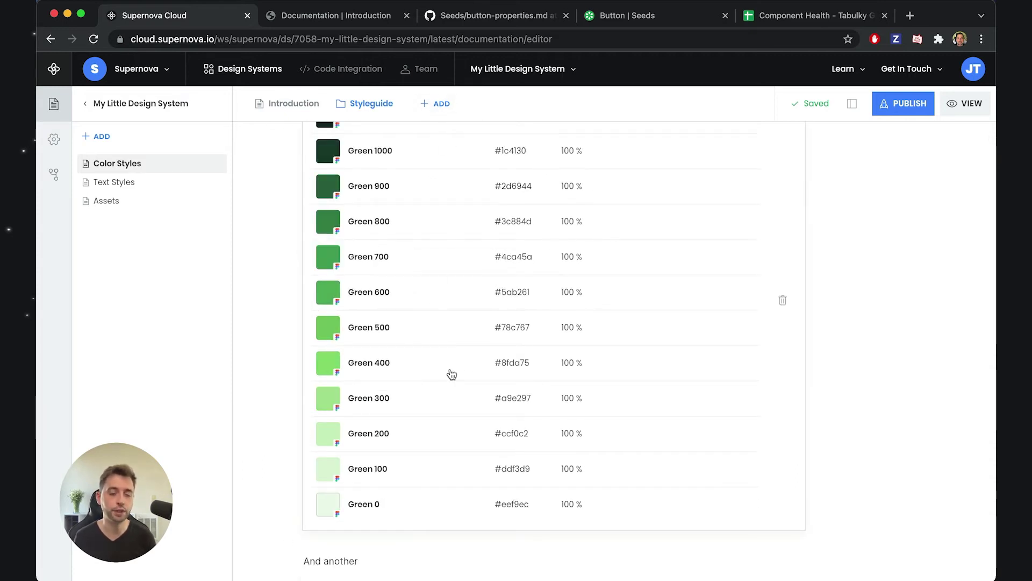
{"action": "scroll", "coordinate": [449, 373], "scroll_direction": "up", "scroll_amount": 3}
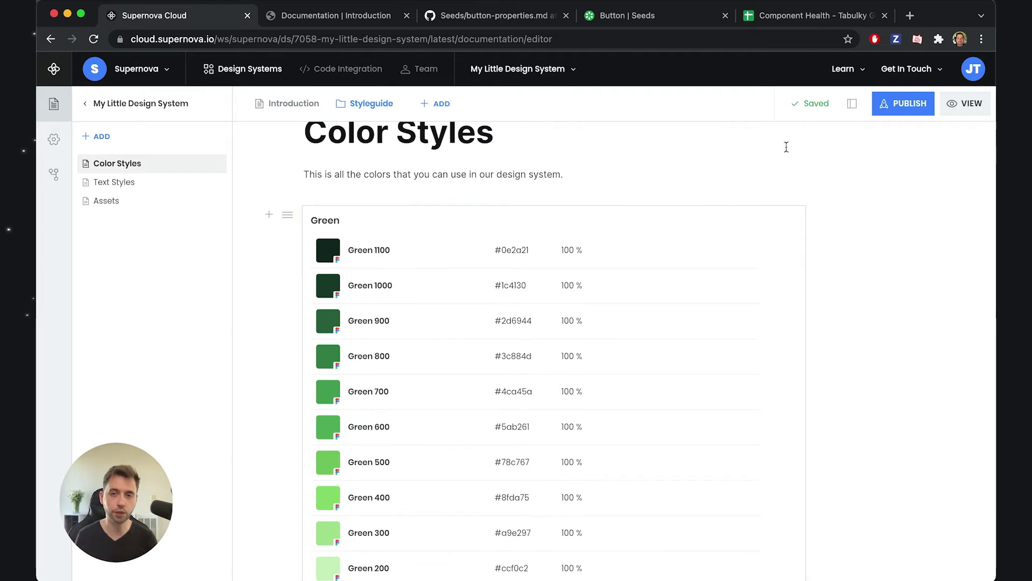
Publish the documentation and open the published documentation site
{"action": "left_click", "coordinate": [892, 109]}
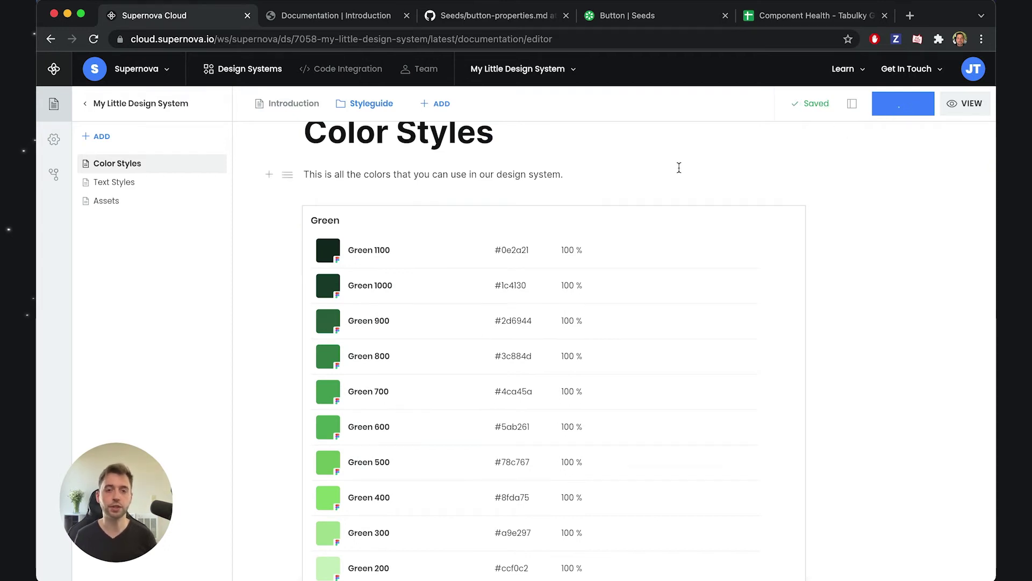
{"action": "scroll", "coordinate": [678, 166], "scroll_direction": "up", "scroll_amount": 2}
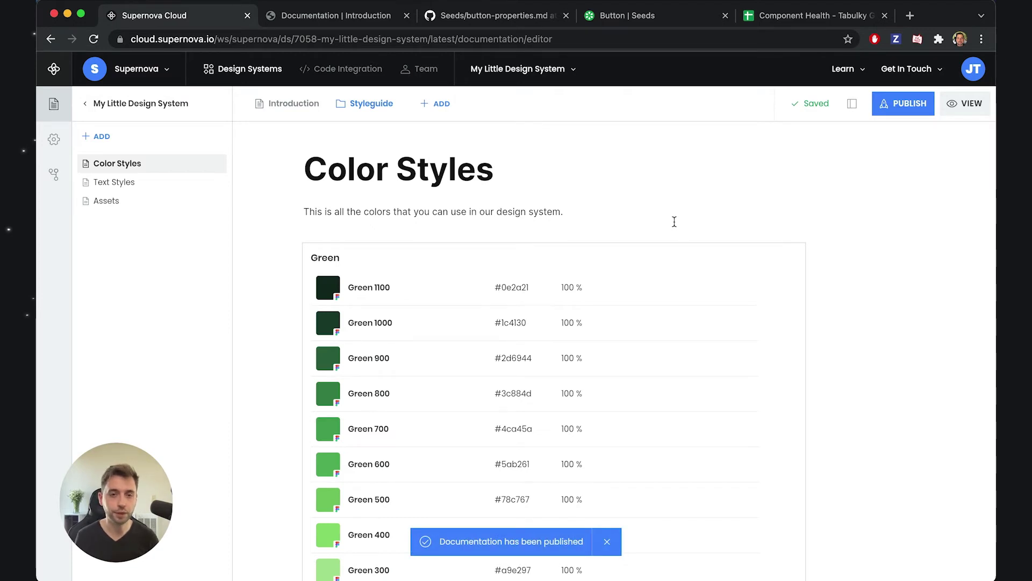
{"action": "left_click", "coordinate": [968, 104]}
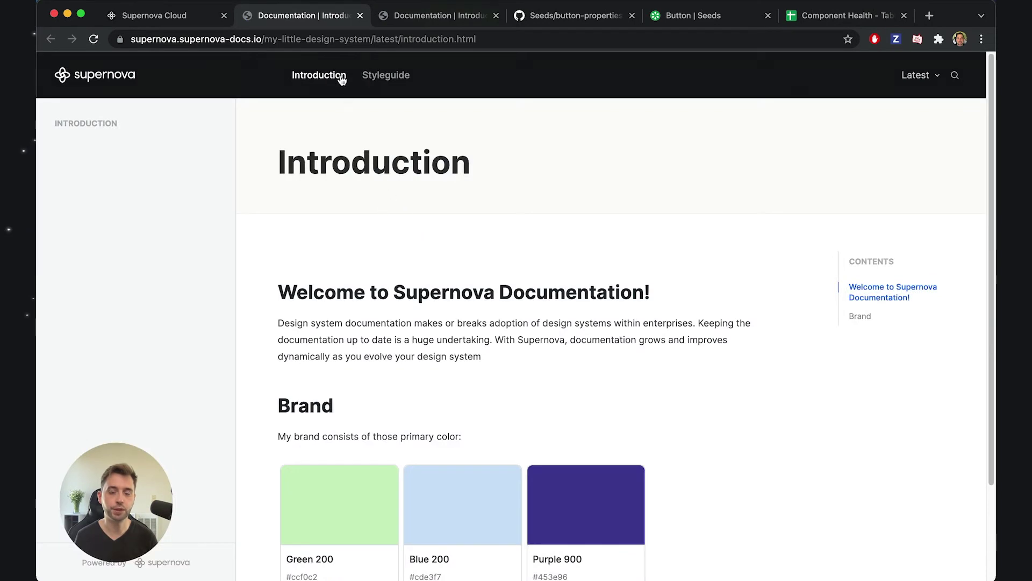
Examine the Green and Teal palettes on the Color Styles page of the published Styleguide
{"action": "left_click", "coordinate": [380, 78]}
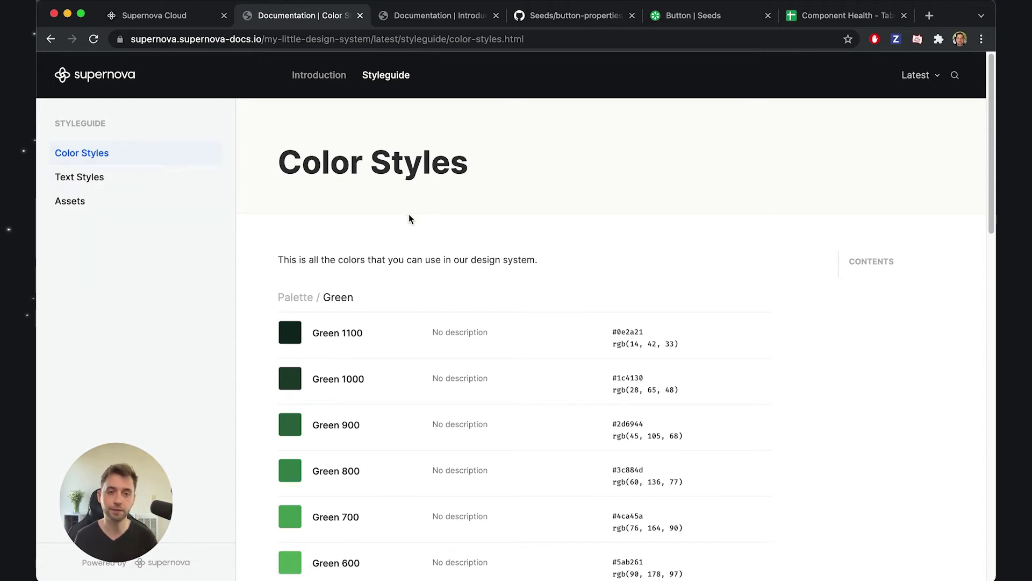
{"action": "scroll", "coordinate": [678, 268], "scroll_direction": "down", "scroll_amount": 1}
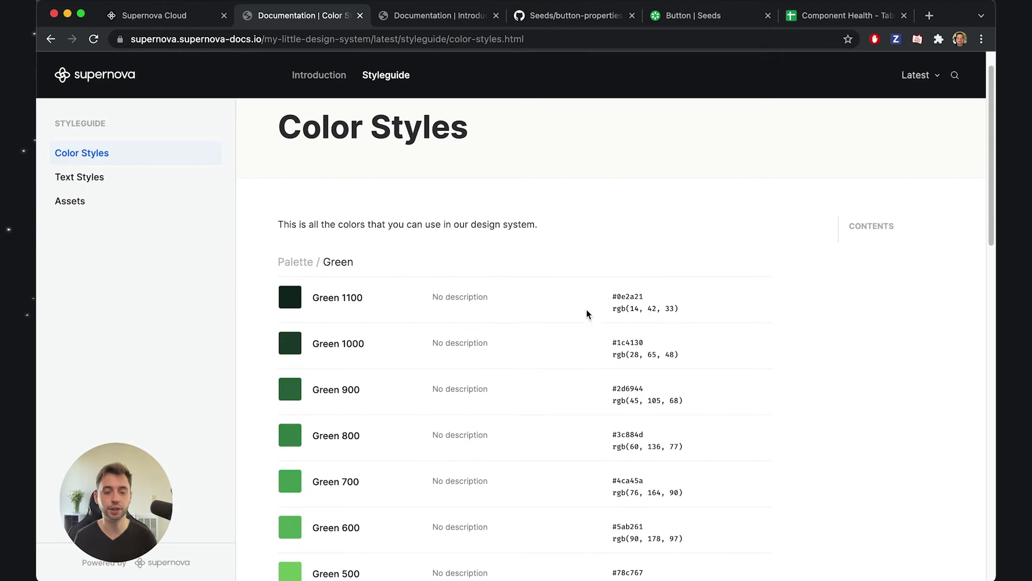
{"action": "scroll", "coordinate": [409, 352], "scroll_direction": "down", "scroll_amount": 15}
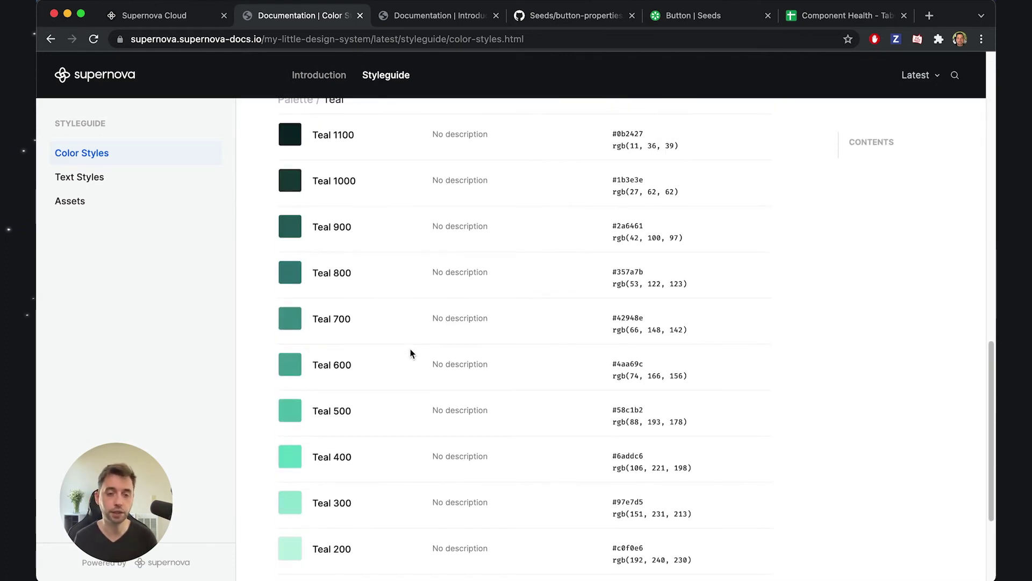
{"action": "scroll", "coordinate": [409, 352], "scroll_direction": "up", "scroll_amount": 15}
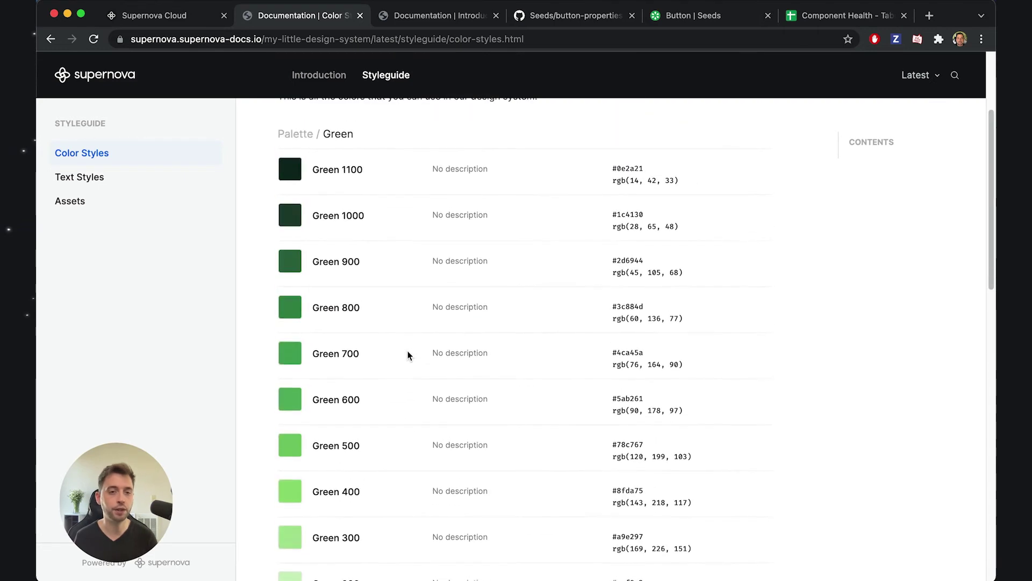
{"action": "scroll", "coordinate": [408, 354], "scroll_direction": "up", "scroll_amount": 2}
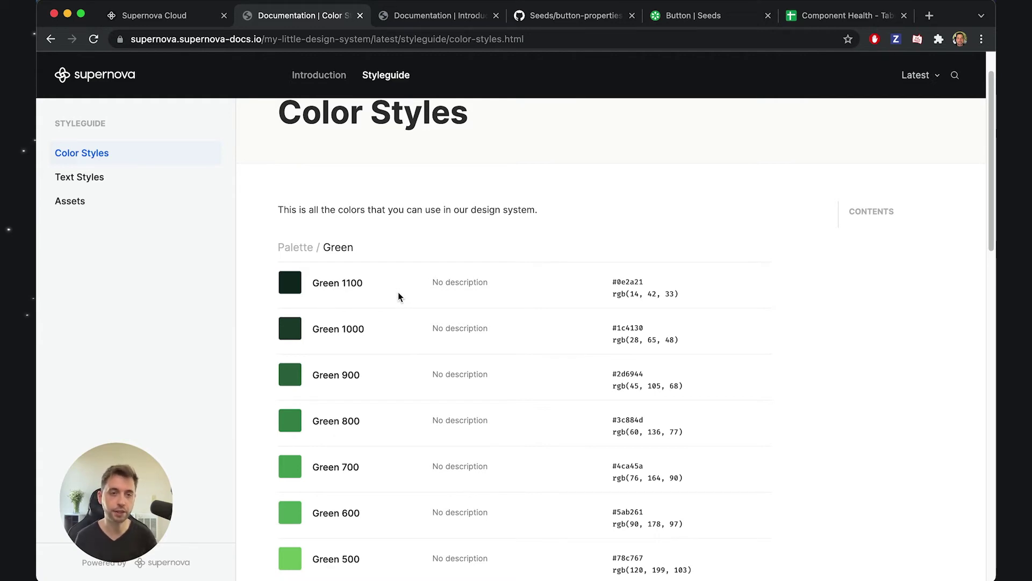
Return to the documentation editor and insert a Typography Token Group block with the ungrouped tokens on the Text Styles page
{"action": "left_click", "coordinate": [180, 18]}
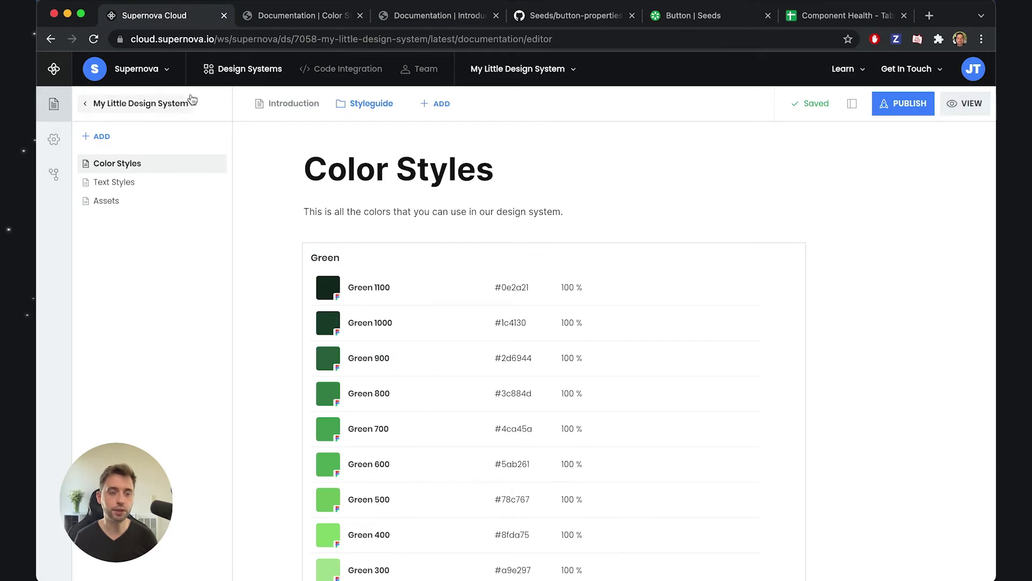
{"action": "left_click", "coordinate": [133, 186]}
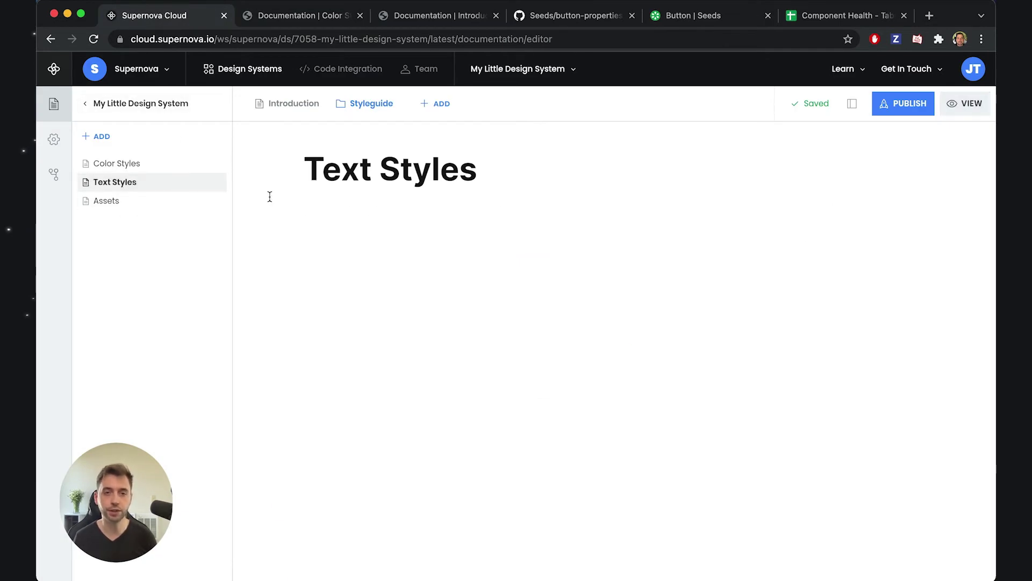
{"action": "left_click", "coordinate": [338, 227]}
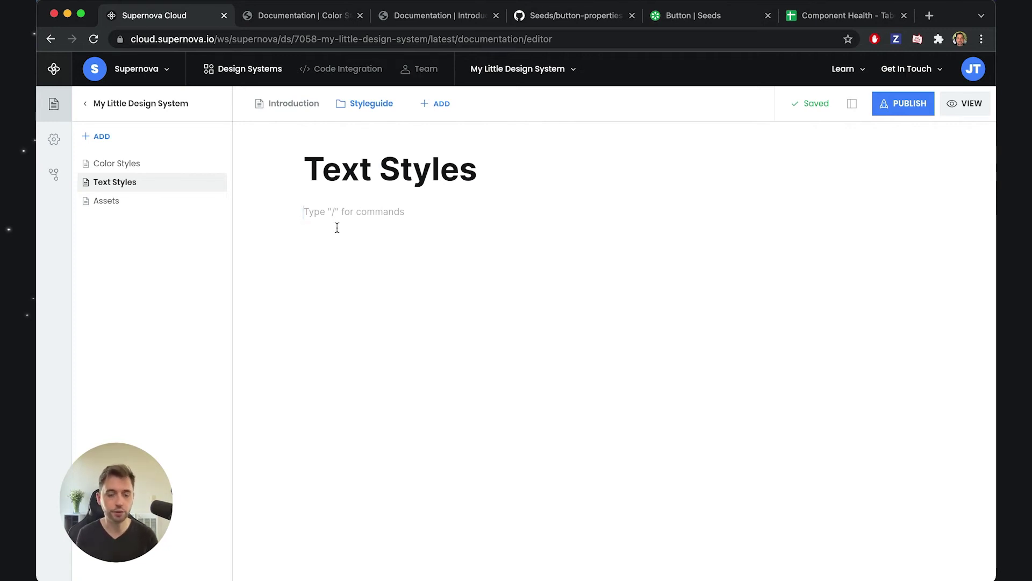
{"action": "type", "text": "/token"}
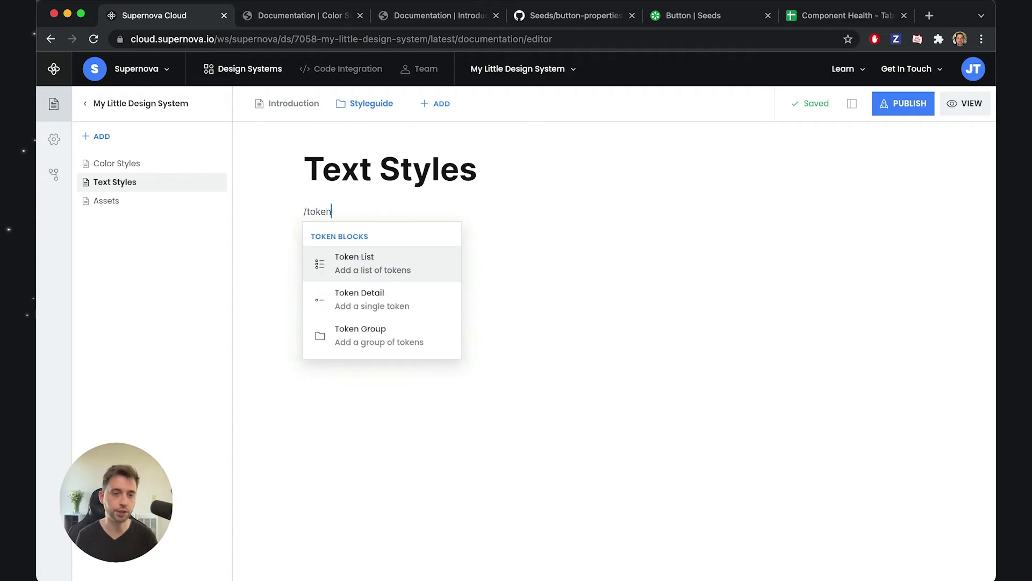
{"action": "left_click", "coordinate": [359, 336]}
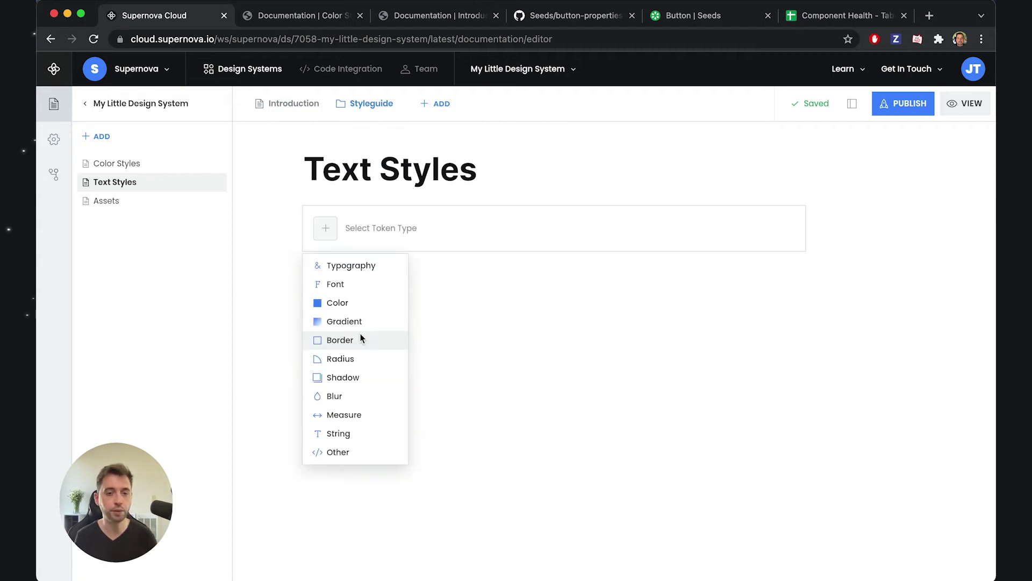
{"action": "left_click", "coordinate": [356, 269]}
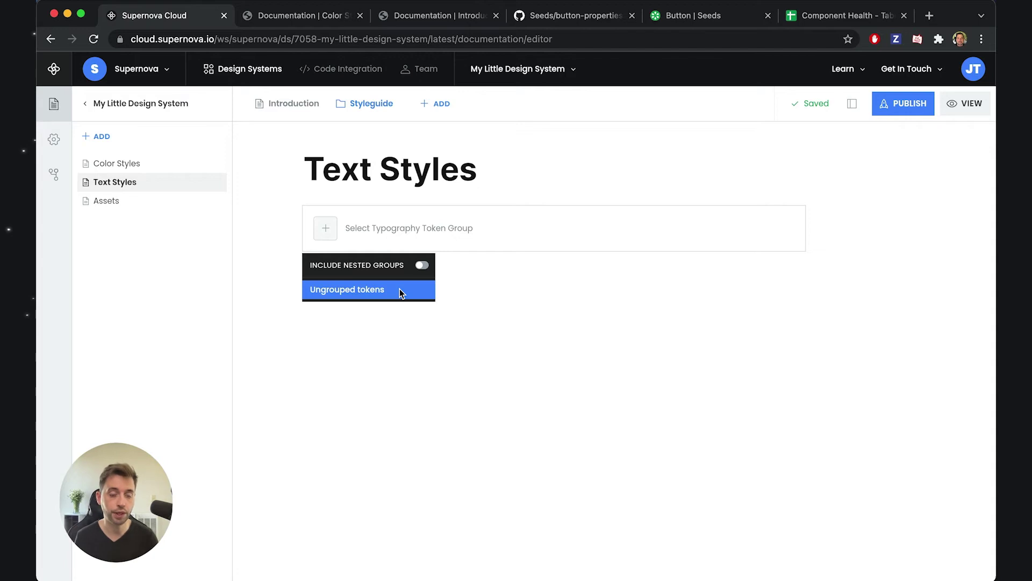
{"action": "left_click", "coordinate": [363, 293]}
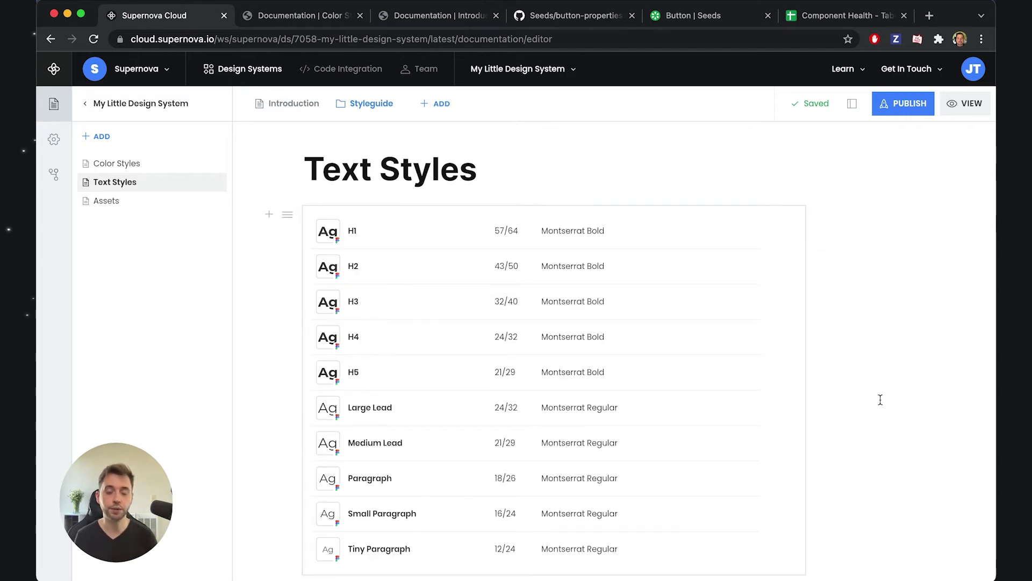
{"action": "scroll", "coordinate": [881, 399], "scroll_direction": "down", "scroll_amount": 2}
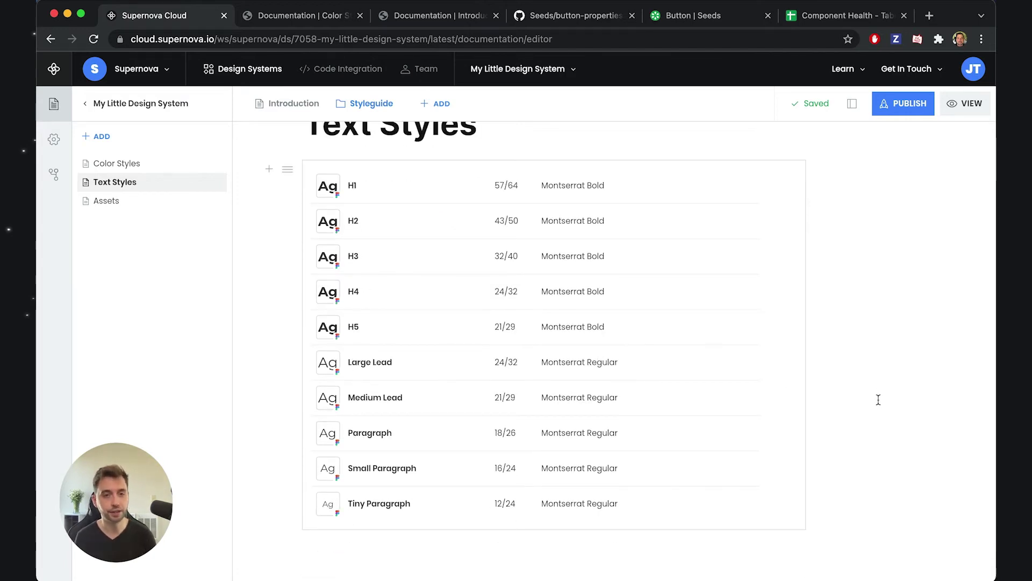
{"action": "scroll", "coordinate": [871, 399], "scroll_direction": "up", "scroll_amount": 1}
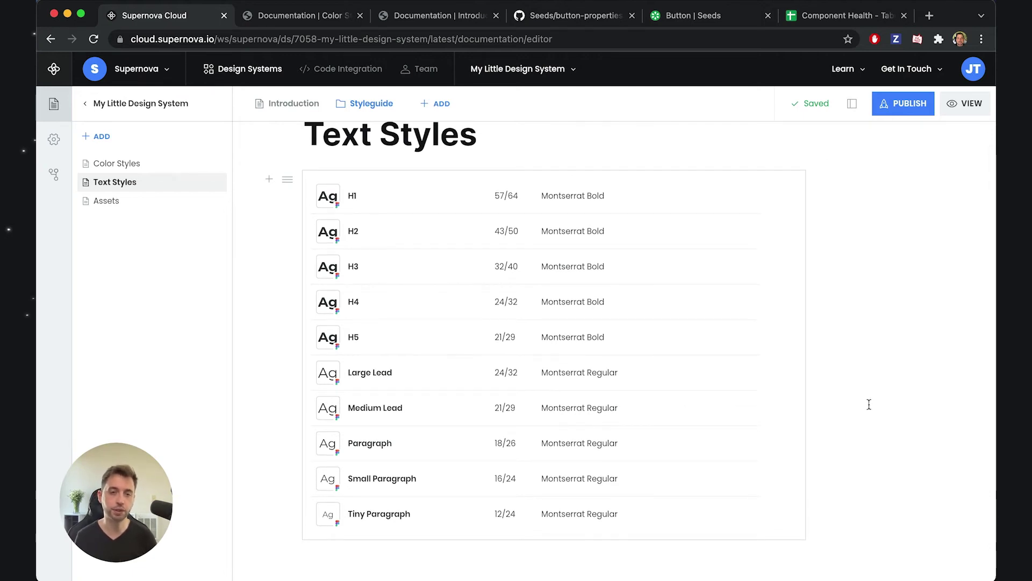
{"action": "scroll", "coordinate": [855, 392], "scroll_direction": "up", "scroll_amount": 2}
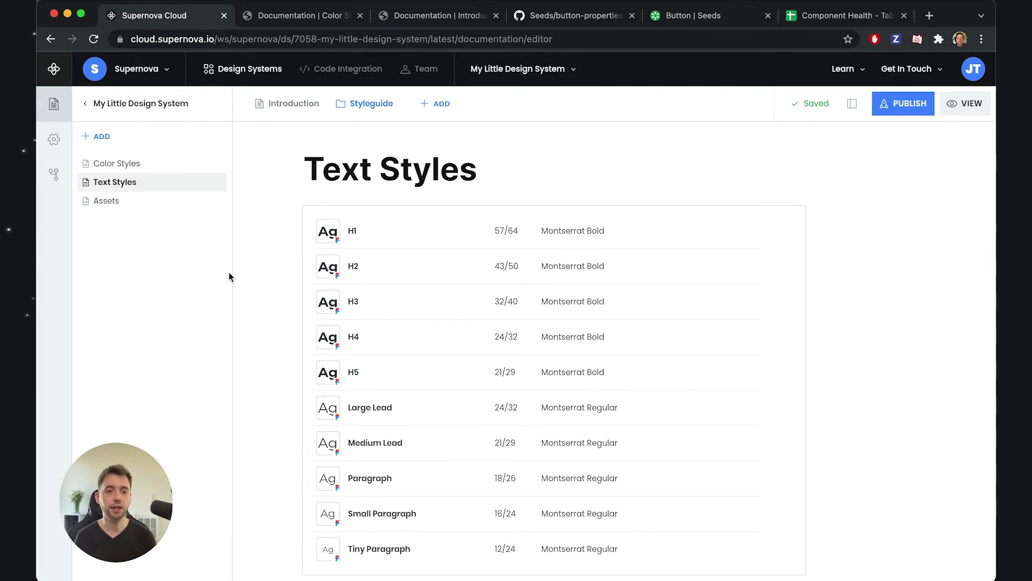
Insert an Asset block containing the Icons / Regular group on the Styleguide's Assets page
{"action": "left_click", "coordinate": [105, 202]}
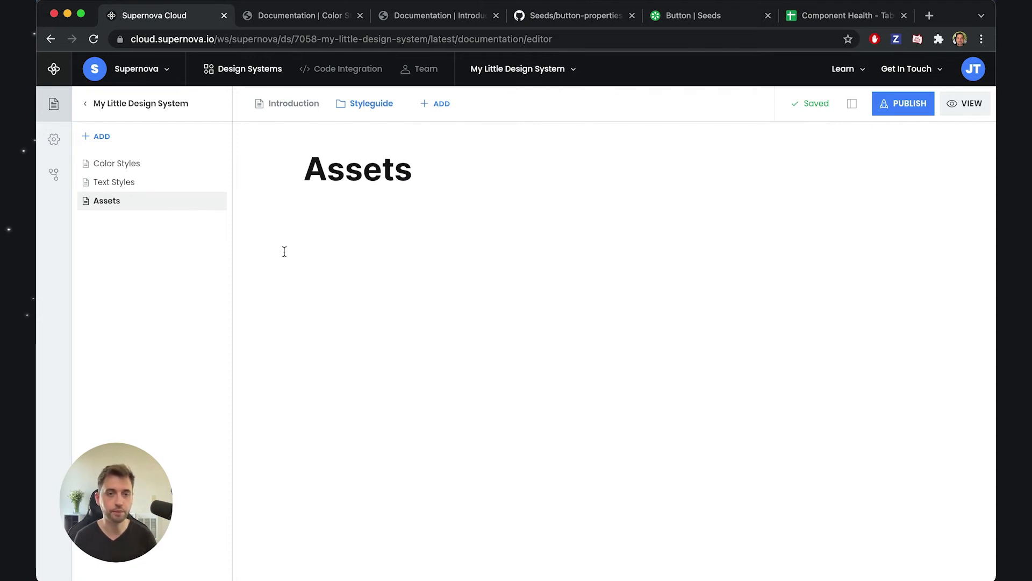
{"action": "left_click", "coordinate": [339, 234]}
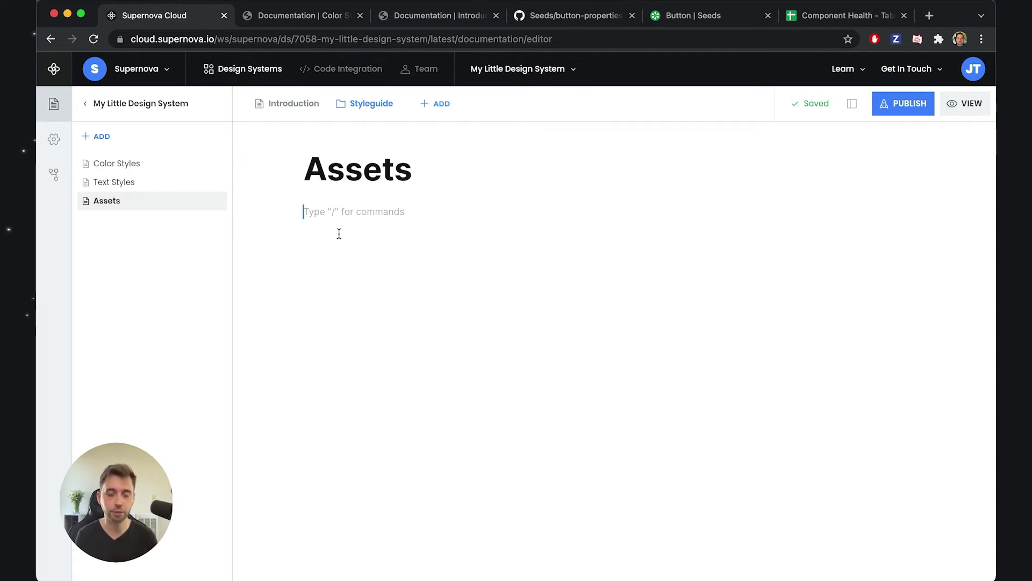
{"action": "type", "text": "/a"}
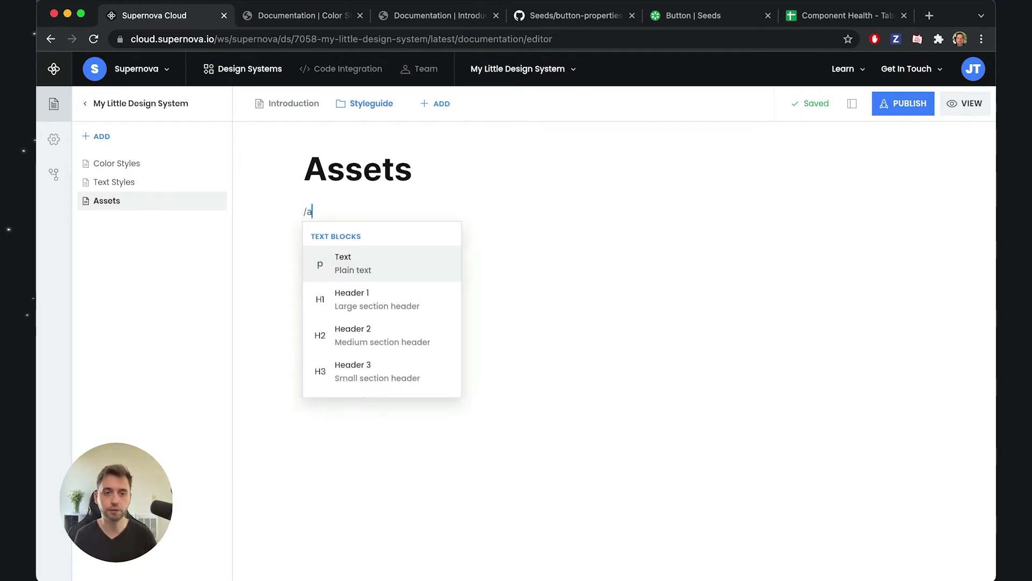
{"action": "type", "text": "sset"}
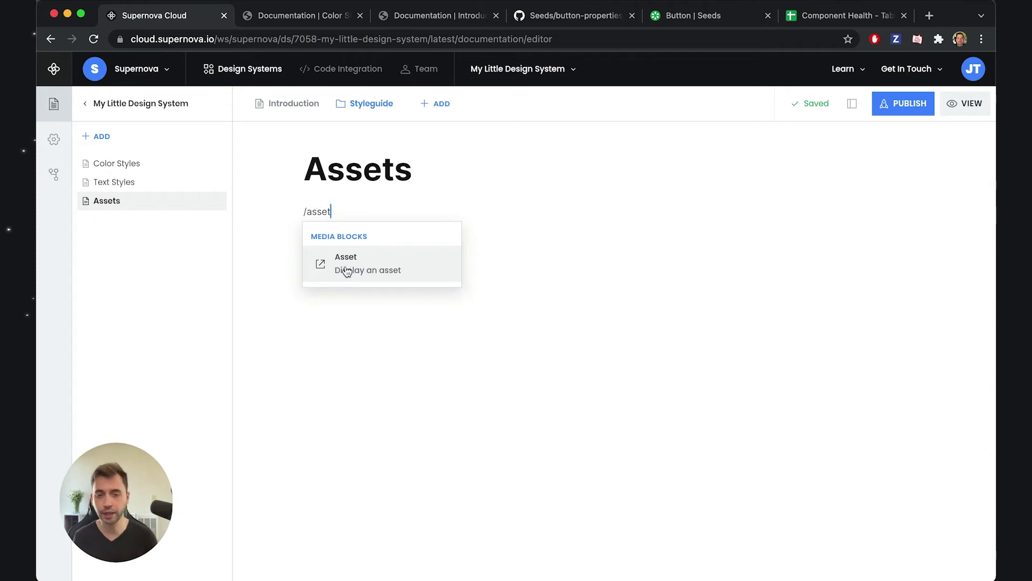
{"action": "left_click", "coordinate": [365, 275]}
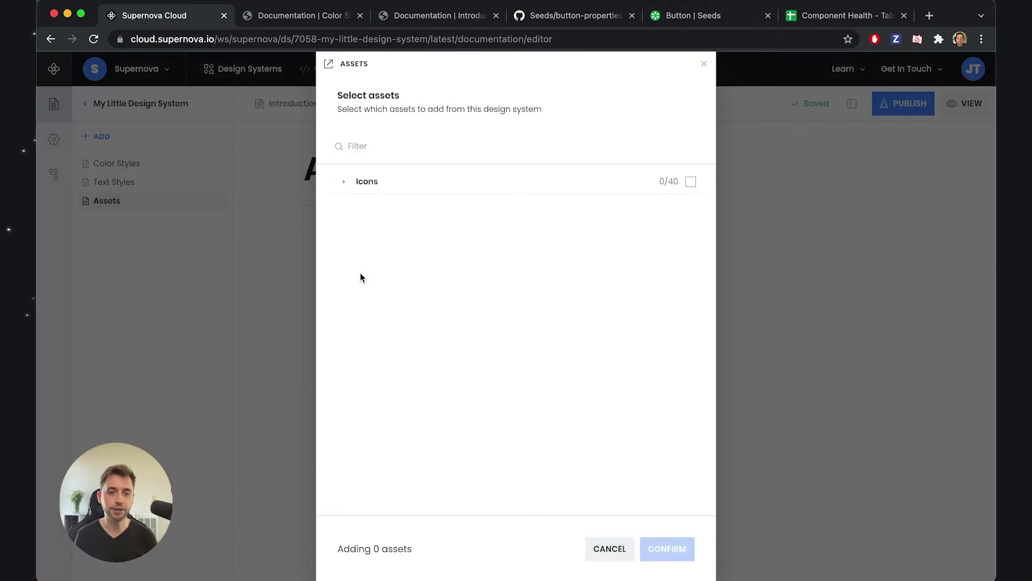
{"action": "left_click", "coordinate": [345, 183]}
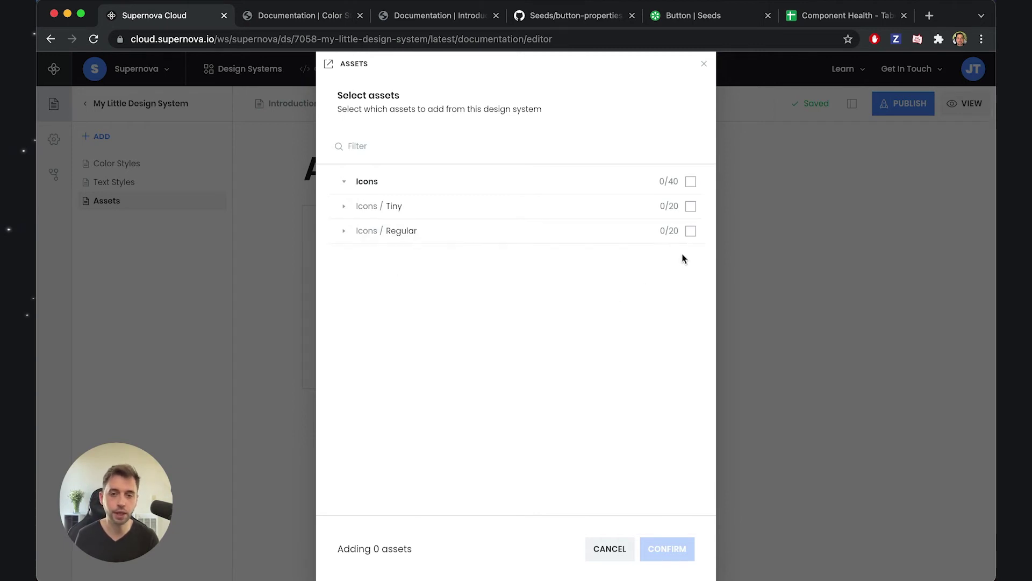
{"action": "left_click", "coordinate": [691, 233]}
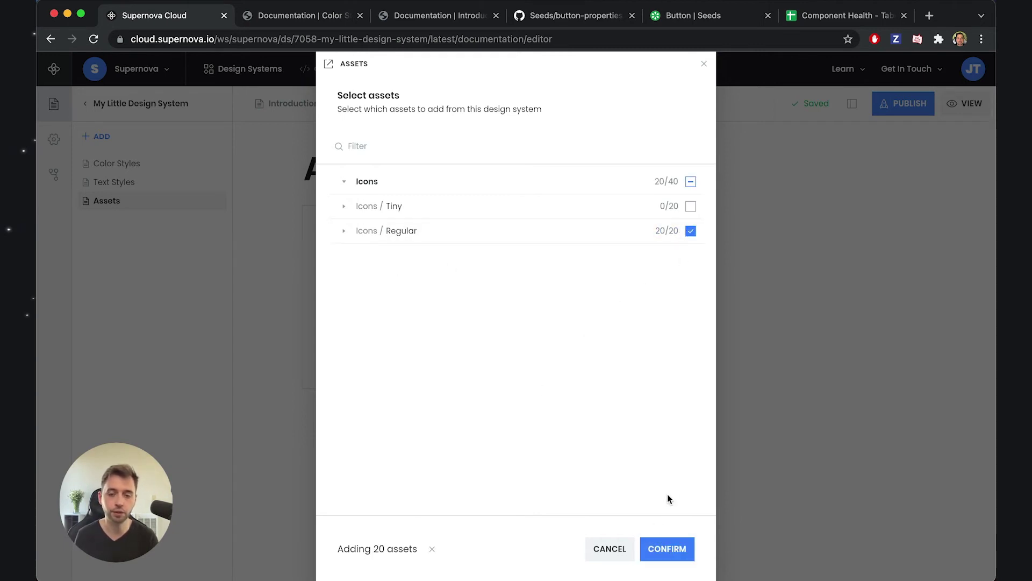
{"action": "left_click", "coordinate": [665, 548]}
Reduce the asset block's size setting so the icons are laid out five per row
{"action": "scroll", "coordinate": [846, 477], "scroll_direction": "down", "scroll_amount": 10}
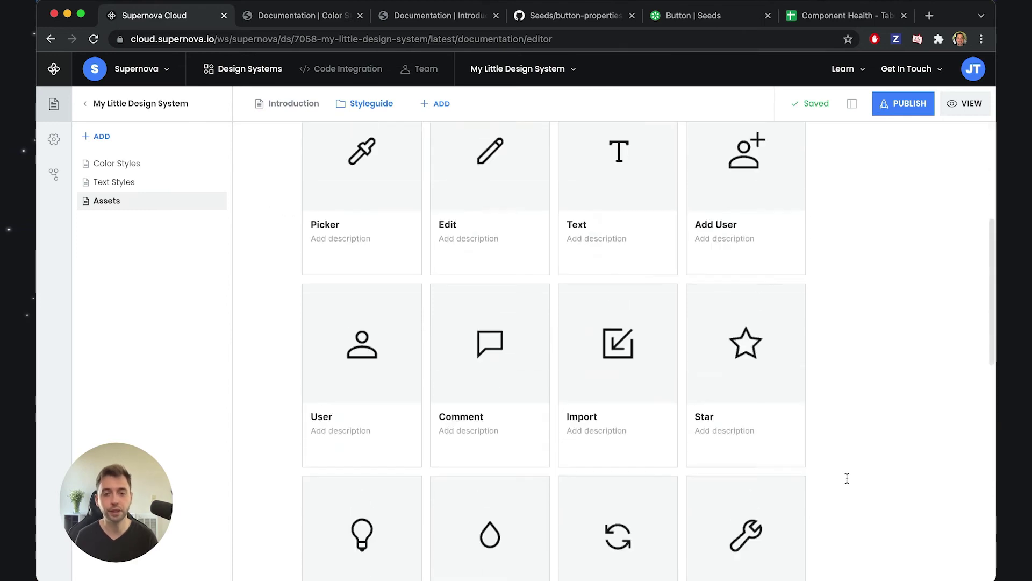
{"action": "scroll", "coordinate": [847, 477], "scroll_direction": "up", "scroll_amount": 7}
{"action": "scroll", "coordinate": [847, 476], "scroll_direction": "up", "scroll_amount": 4}
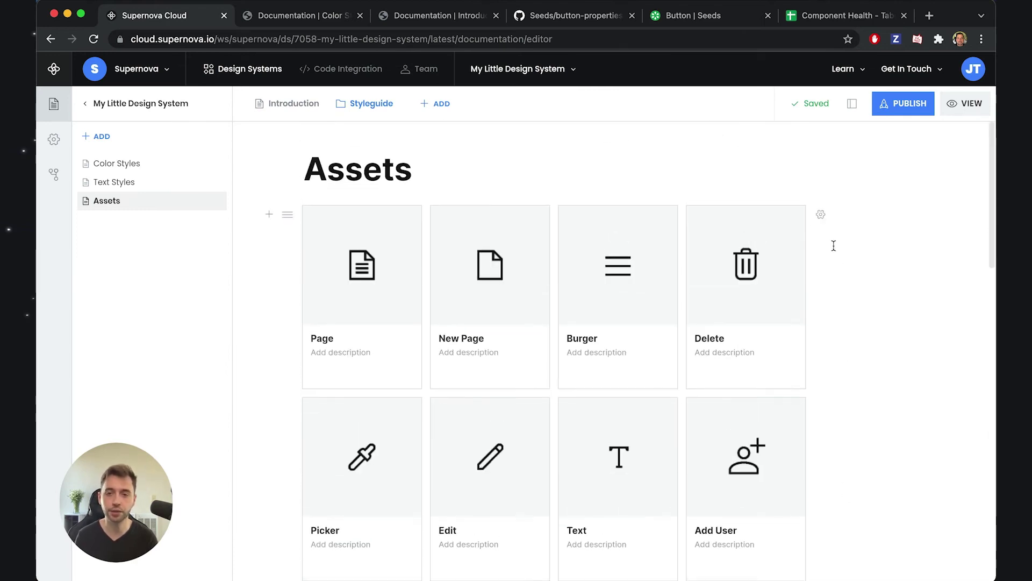
{"action": "left_click", "coordinate": [821, 214]}
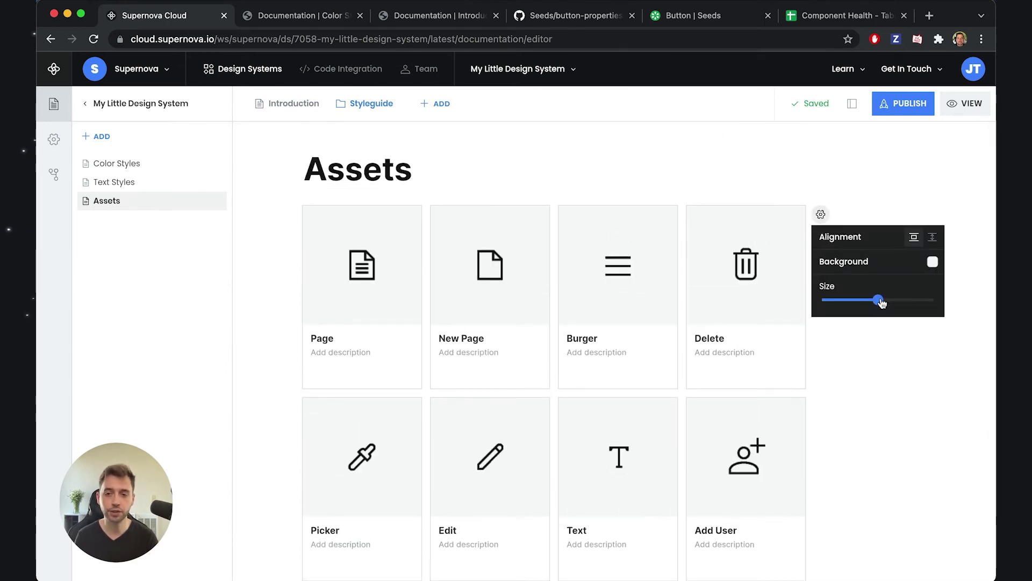
{"action": "mouse_move", "coordinate": [881, 300]}
{"action": "left_mouse_down"}
{"action": "mouse_move", "coordinate": [853, 302]}
{"action": "mouse_move", "coordinate": [865, 303]}
{"action": "left_mouse_up"}
{"action": "left_click", "coordinate": [874, 401]}
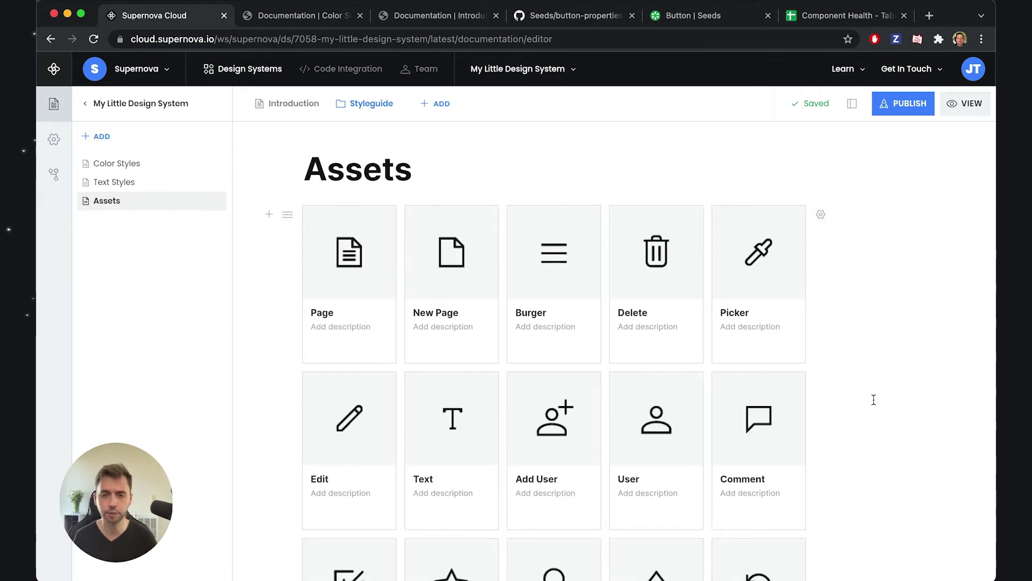
Publish the documentation and check the Assets page on the published documentation site
{"action": "scroll", "coordinate": [873, 400], "scroll_direction": "down", "scroll_amount": 10}
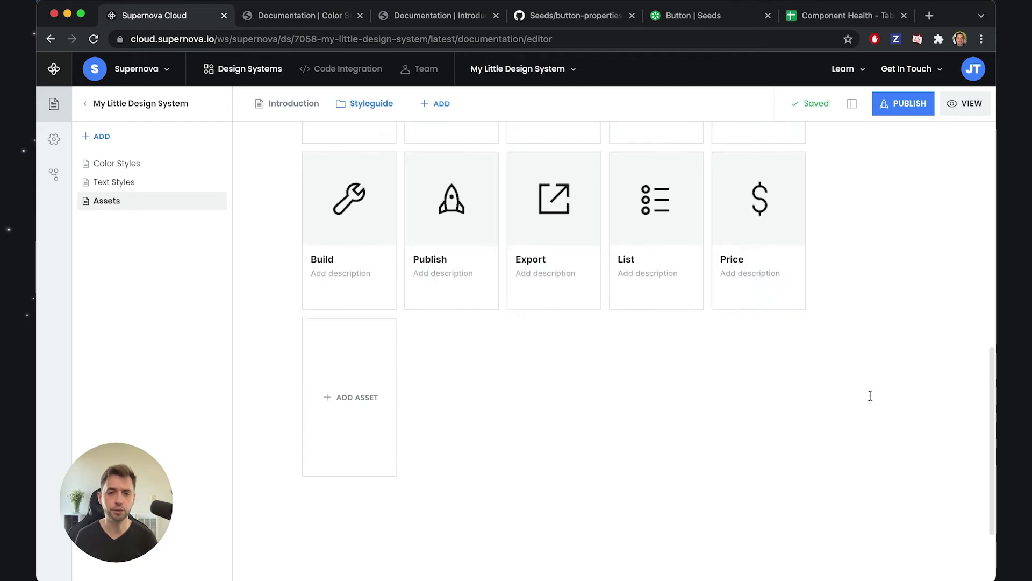
{"action": "scroll", "coordinate": [871, 396], "scroll_direction": "up", "scroll_amount": 10}
{"action": "left_click", "coordinate": [903, 103]}
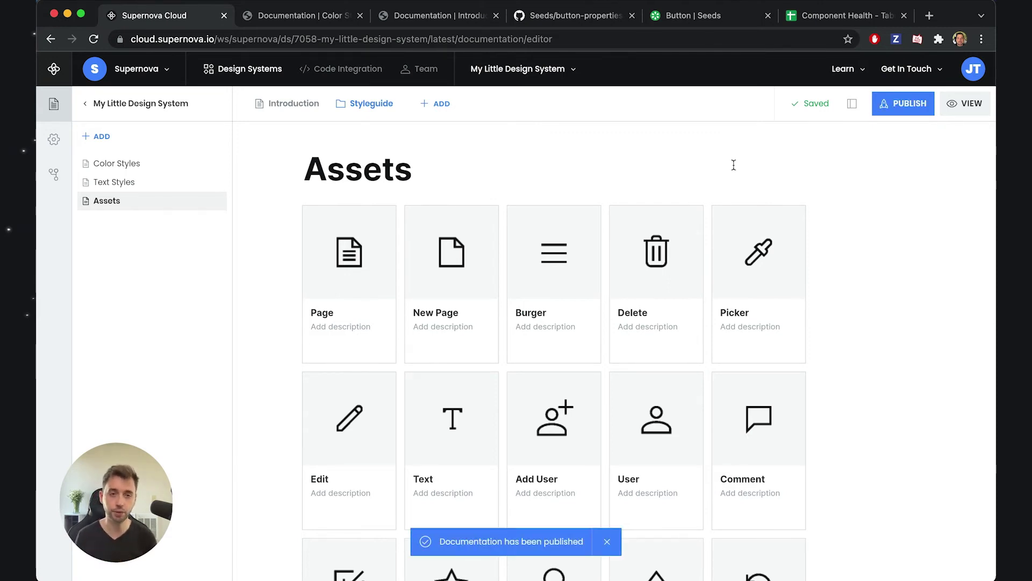
{"action": "left_click", "coordinate": [301, 16]}
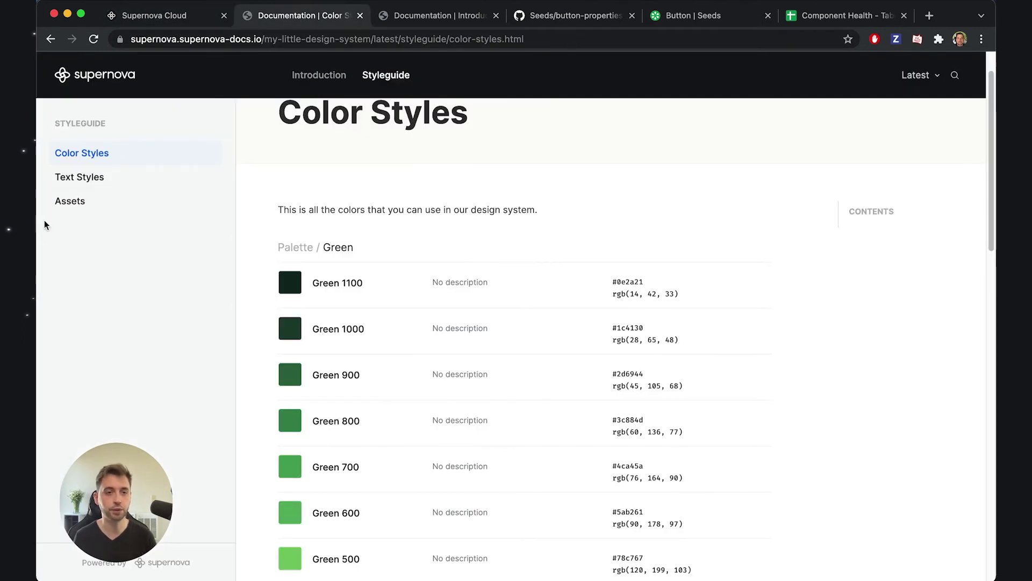
{"action": "left_click", "coordinate": [65, 208]}
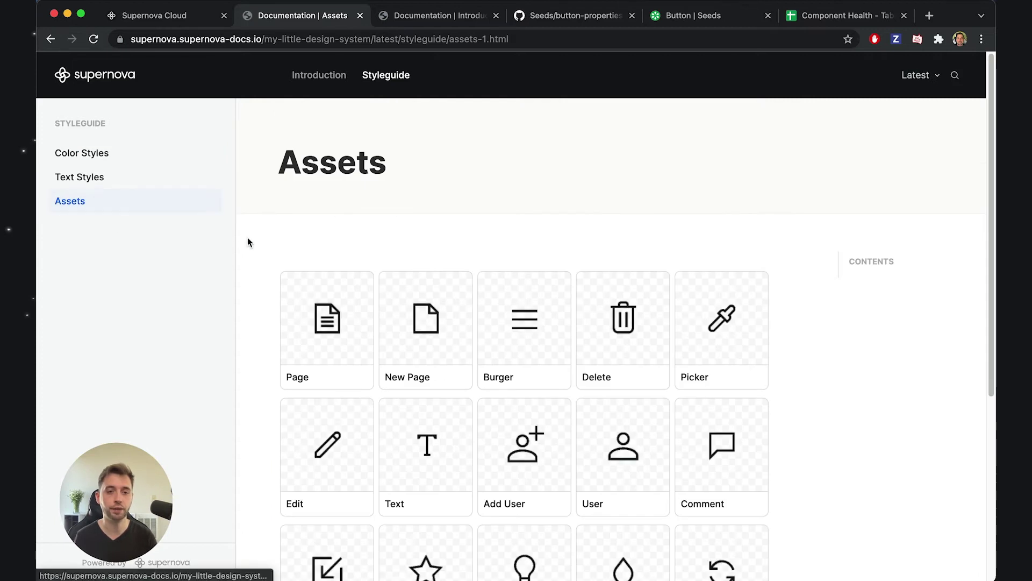
{"action": "scroll", "coordinate": [256, 288], "scroll_direction": "down", "scroll_amount": 5}
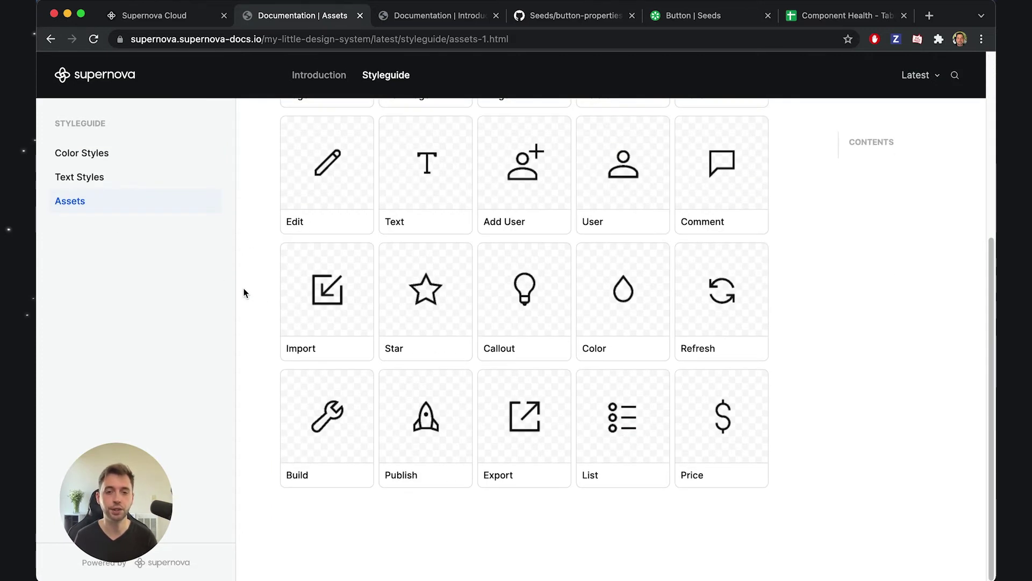
{"action": "scroll", "coordinate": [245, 292], "scroll_direction": "up", "scroll_amount": 5}
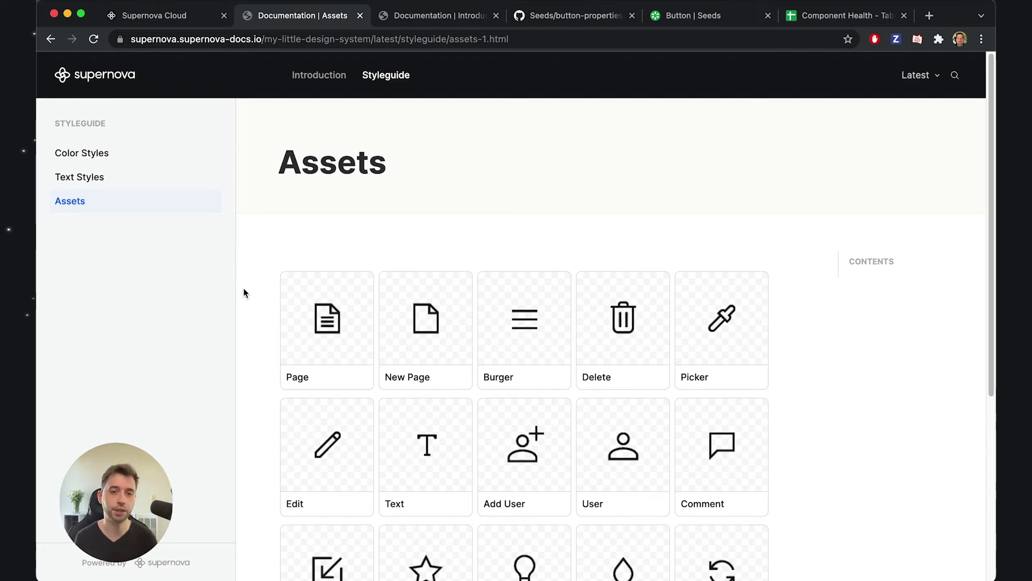
Return to the documentation editor and add a new top-level group named Components
{"action": "left_click", "coordinate": [166, 21]}
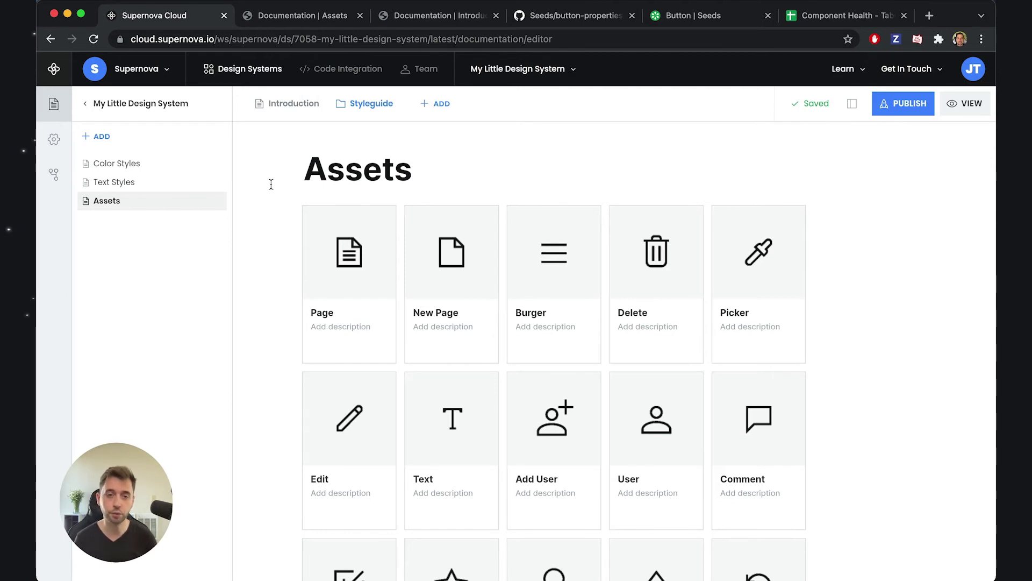
{"action": "left_click", "coordinate": [430, 111]}
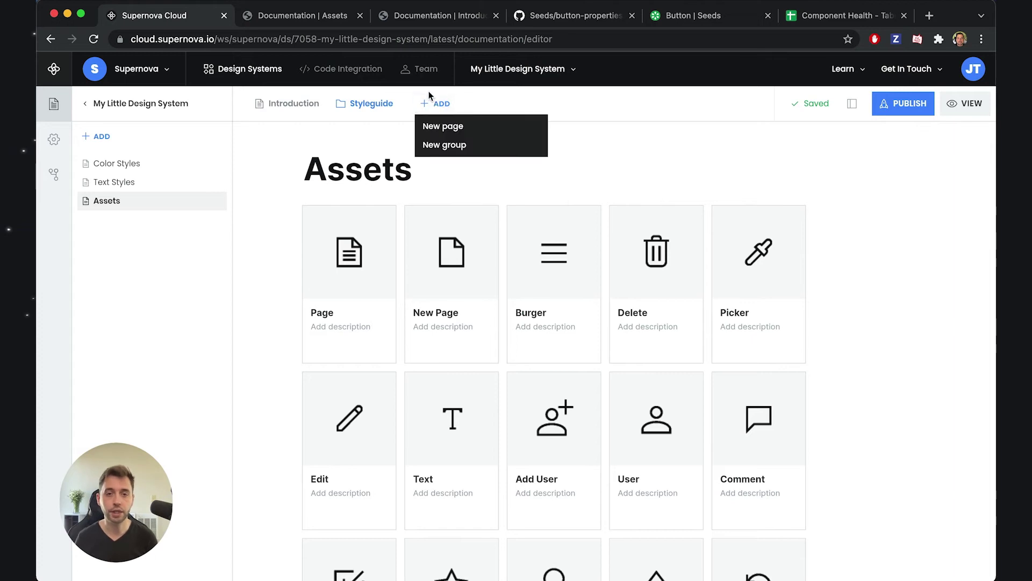
{"action": "left_click", "coordinate": [455, 146]}
{"action": "type", "text": "Components"}
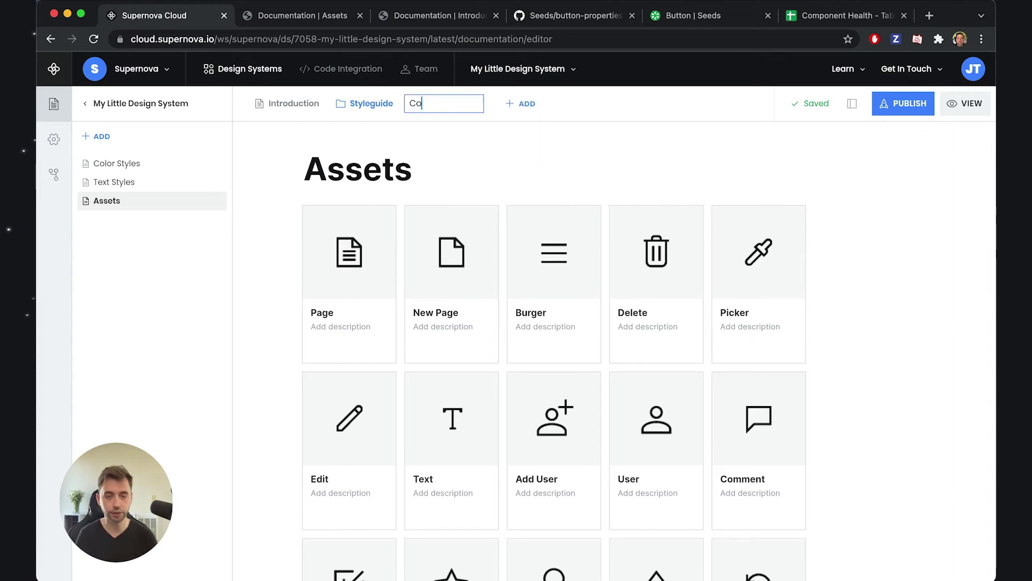
{"action": "key", "text": "Return"}
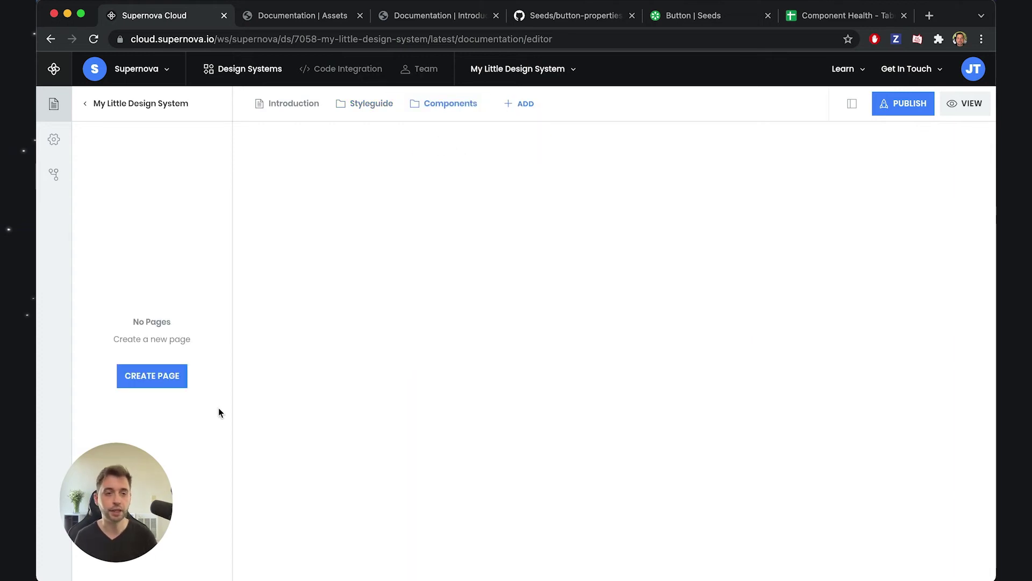
Create a page titled Button in the Components group and start its body text
{"action": "left_click", "coordinate": [148, 380]}
{"action": "type", "text": "Button"}
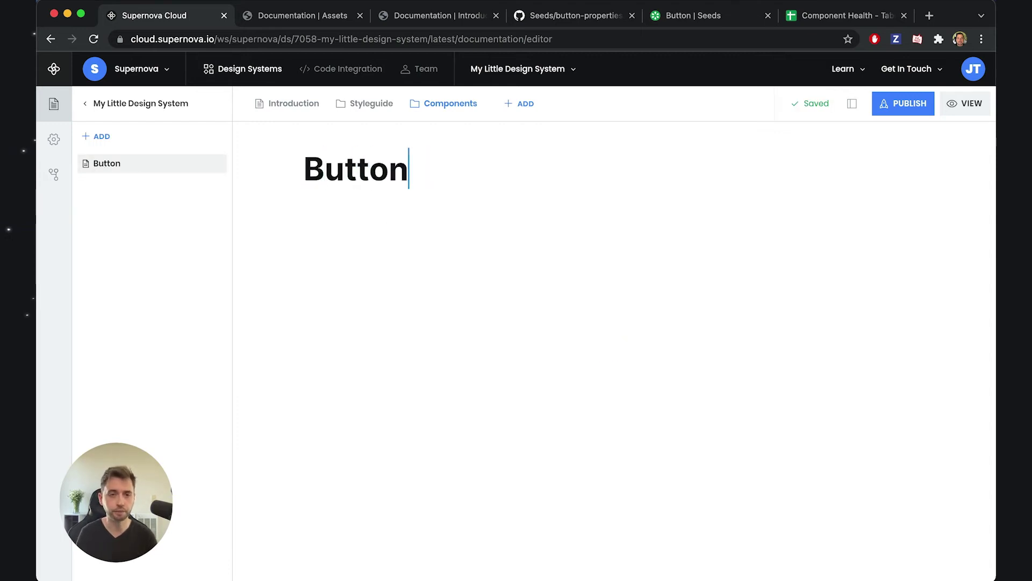
{"action": "key", "text": "Return"}
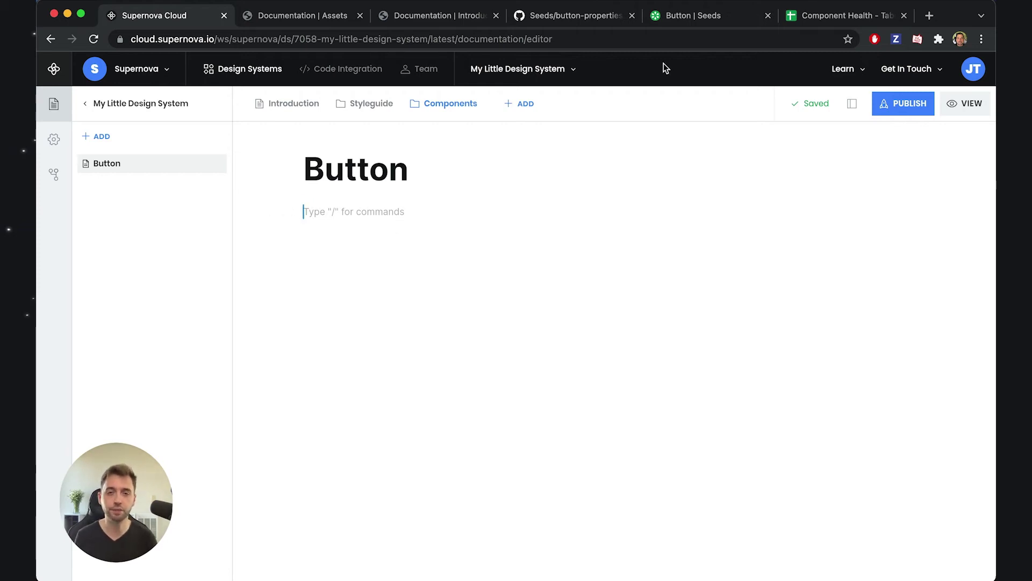
Switch to the Seeds Button page and copy its description, "Button is used to trigger actions based on a user's interaction."
{"action": "left_click", "coordinate": [692, 21]}
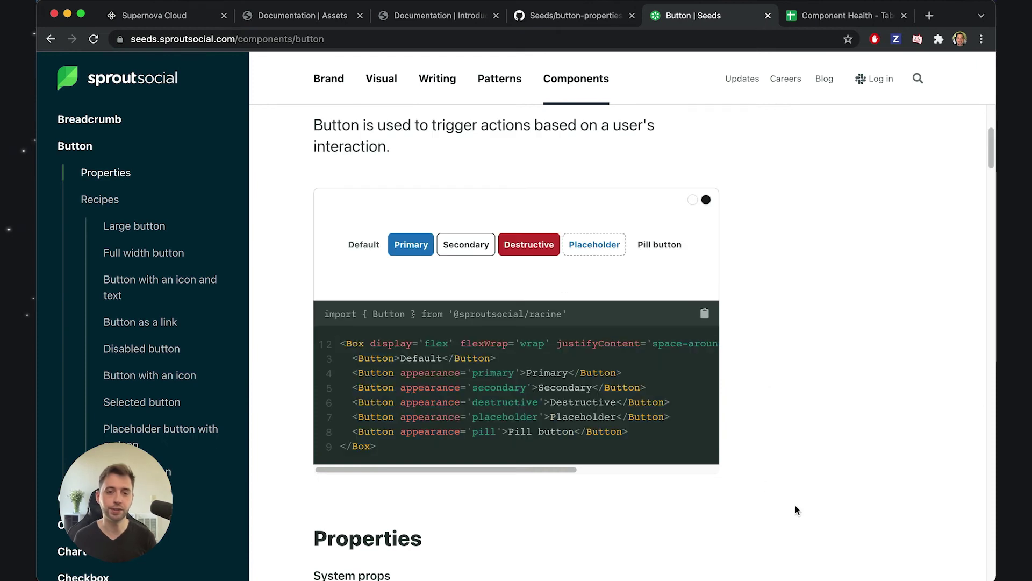
{"action": "scroll", "coordinate": [296, 292], "scroll_direction": "up", "scroll_amount": 5}
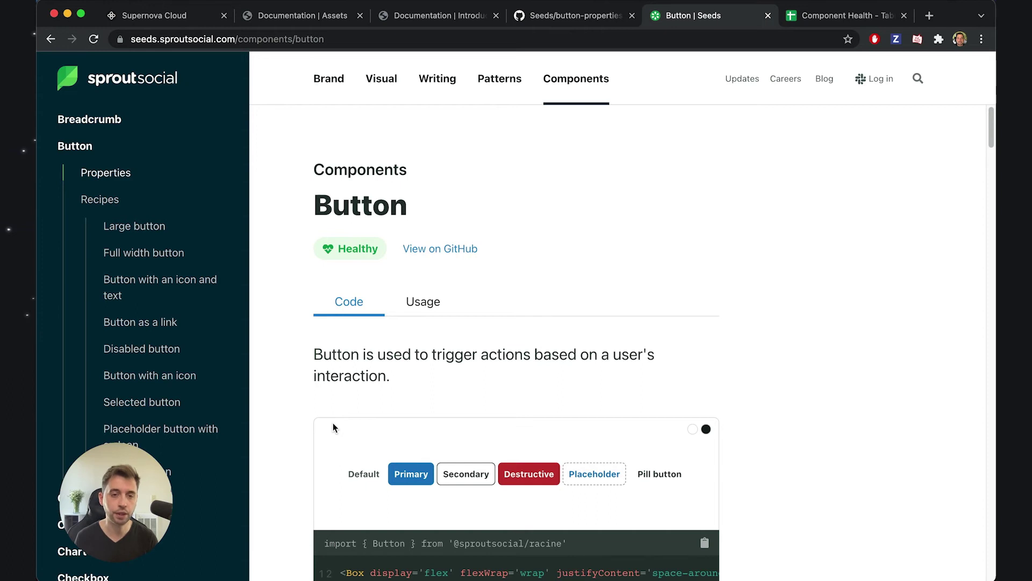
{"action": "scroll", "coordinate": [339, 425], "scroll_direction": "down", "scroll_amount": 15}
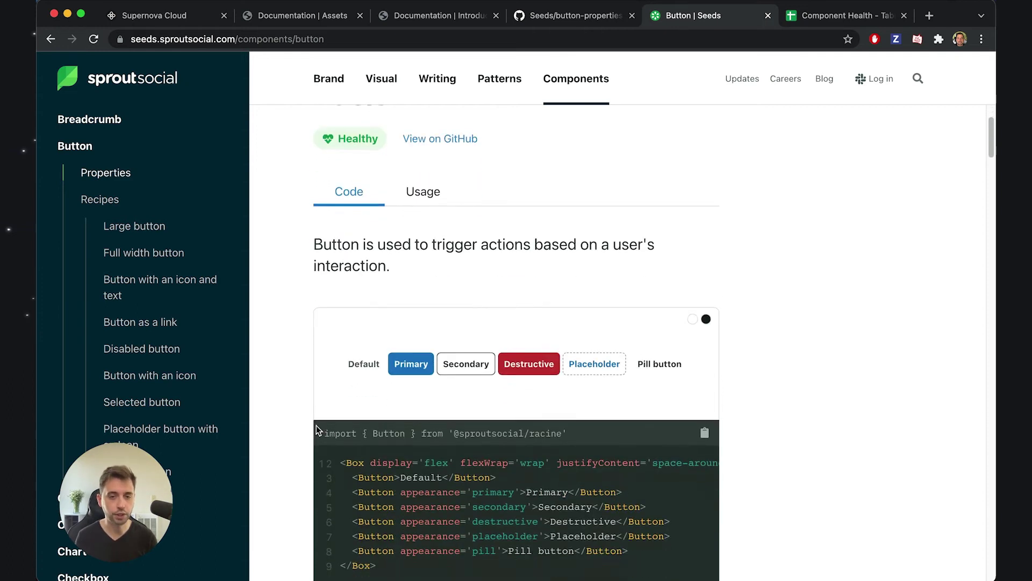
{"action": "scroll", "coordinate": [317, 387], "scroll_direction": "up", "scroll_amount": 8}
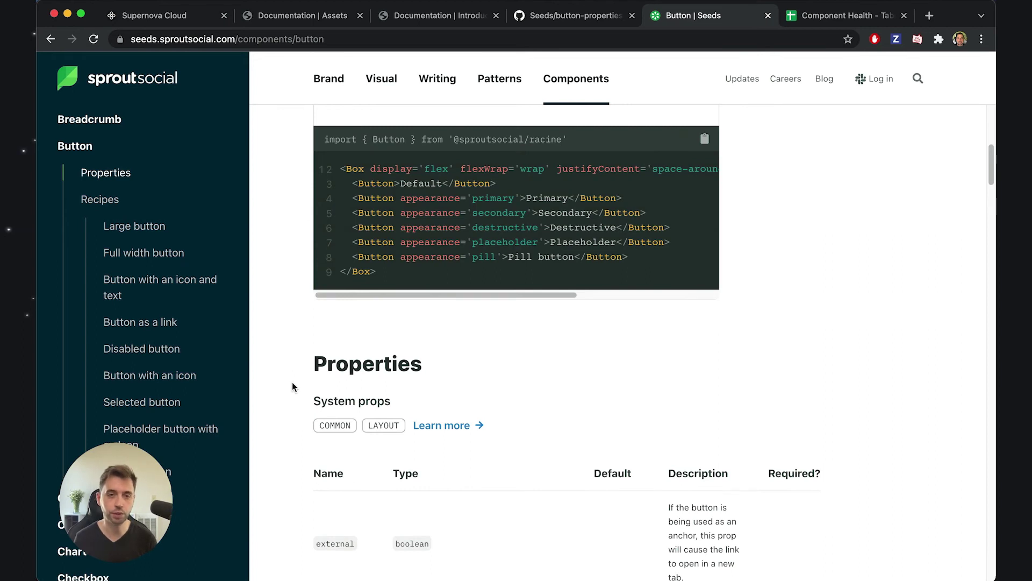
{"action": "scroll", "coordinate": [292, 386], "scroll_direction": "up", "scroll_amount": 8}
{"action": "left_click_drag", "start_coordinate": [313, 354], "coordinate": [408, 373]}
{"action": "key", "text": "ctrl+c"}
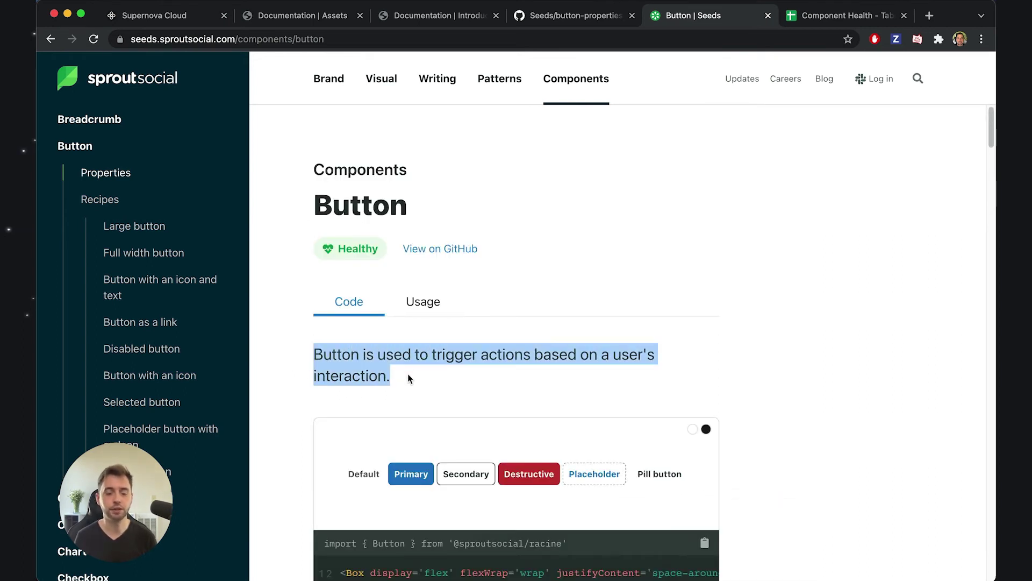
Close the two published documentation pages and paste the copied description under the title of the Button page in the editor
{"action": "left_click", "coordinate": [329, 16]}
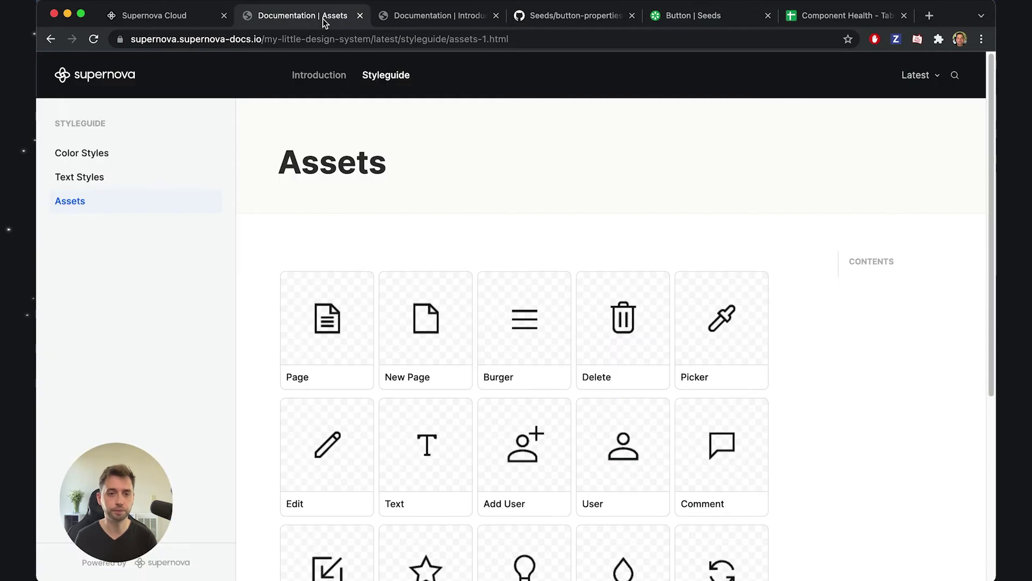
{"action": "left_click", "coordinate": [359, 16]}
{"action": "left_click", "coordinate": [359, 16]}
{"action": "left_click", "coordinate": [182, 18]}
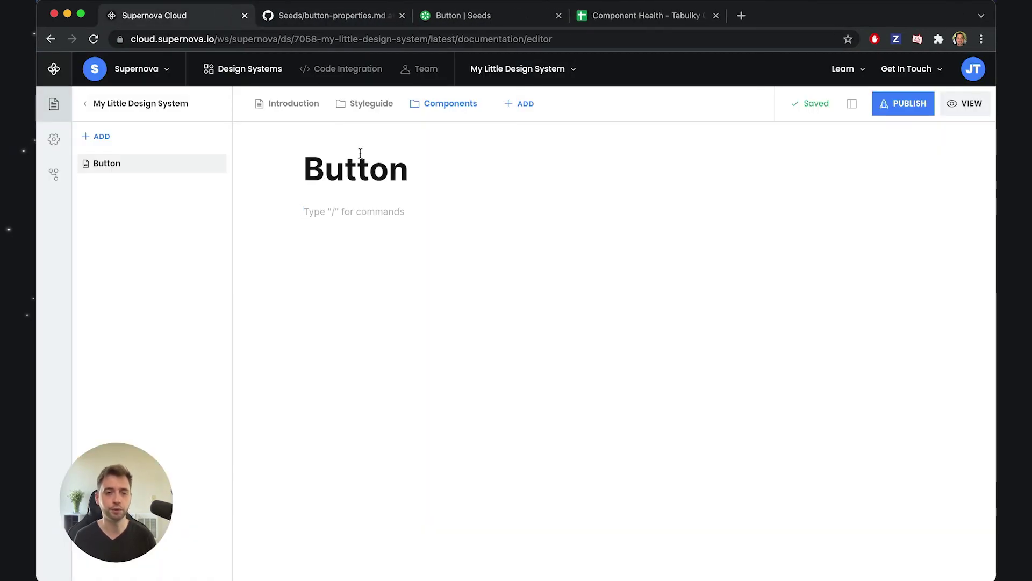
{"action": "left_click", "coordinate": [355, 212]}
{"action": "key", "text": "ctrl+v"}
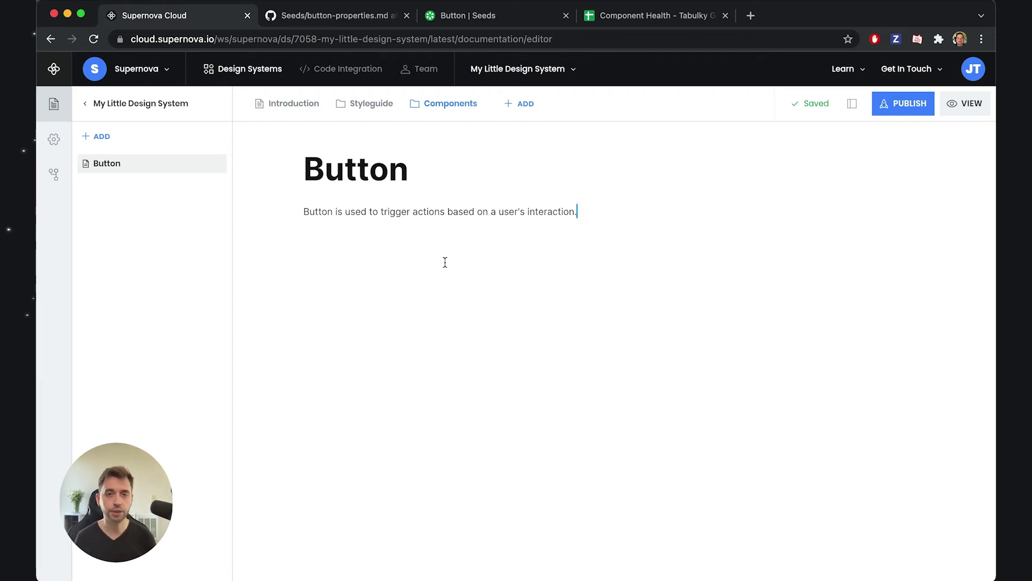
Switch to the Seeds Button page and examine its rendered button variants with the code beneath them
{"action": "left_click", "coordinate": [470, 24]}
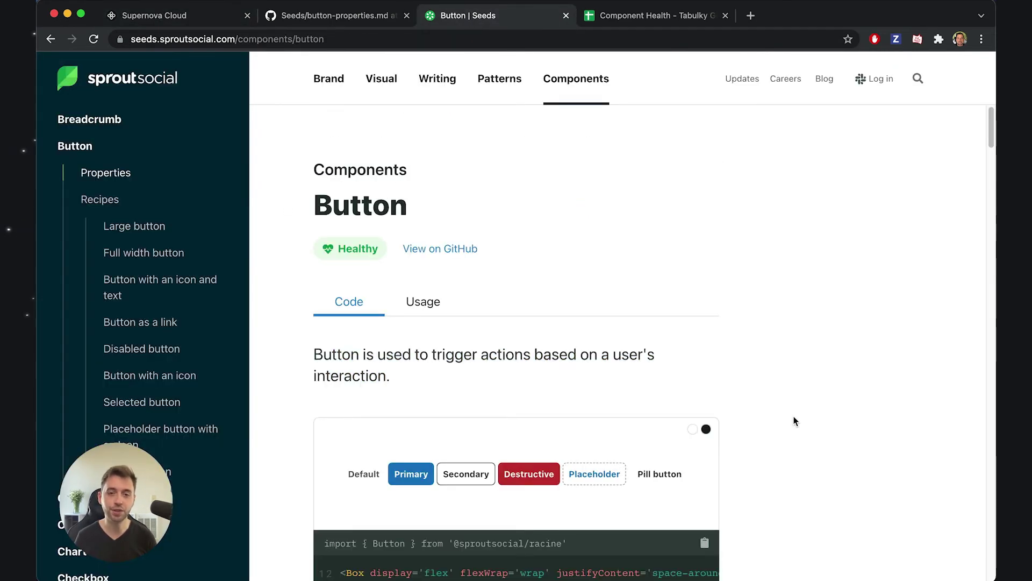
{"action": "scroll", "coordinate": [798, 417], "scroll_direction": "down", "scroll_amount": 5}
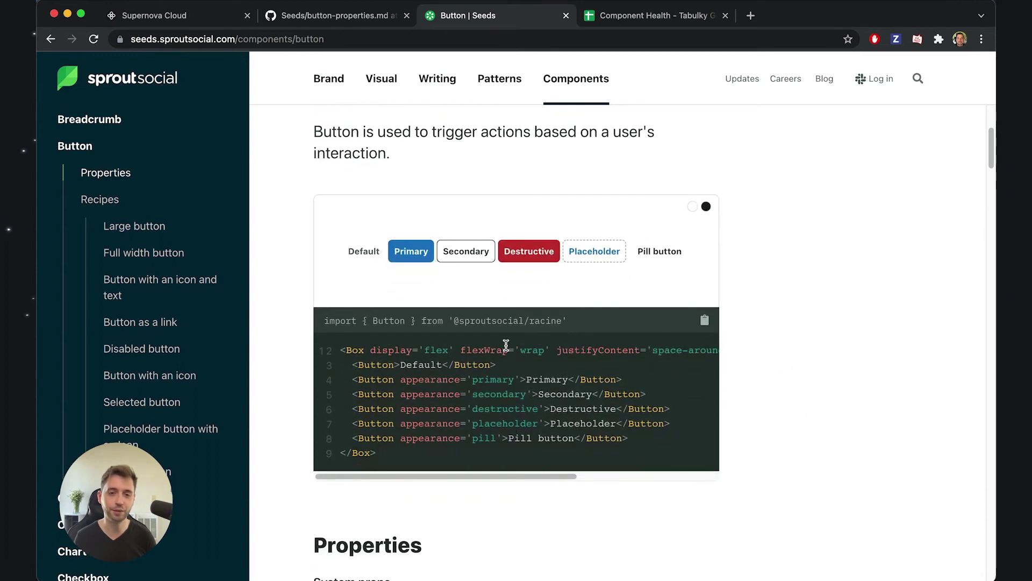
{"action": "scroll", "coordinate": [763, 366], "scroll_direction": "up", "scroll_amount": 1}
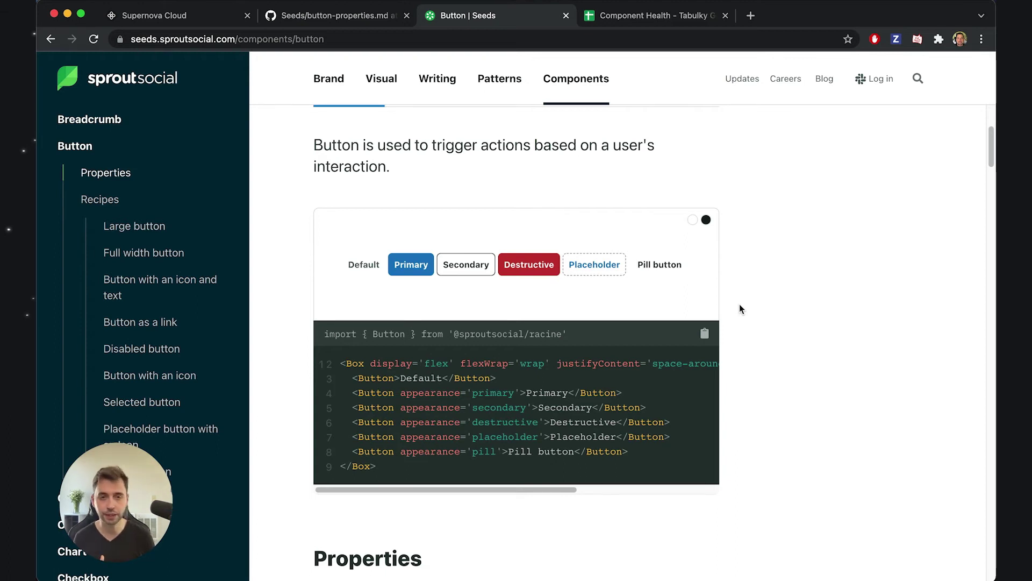
Return to the Button page in the documentation editor and start a new paragraph below the description
{"action": "left_click", "coordinate": [172, 15]}
{"action": "key", "text": "Return"}
{"action": "key", "text": "Return"}
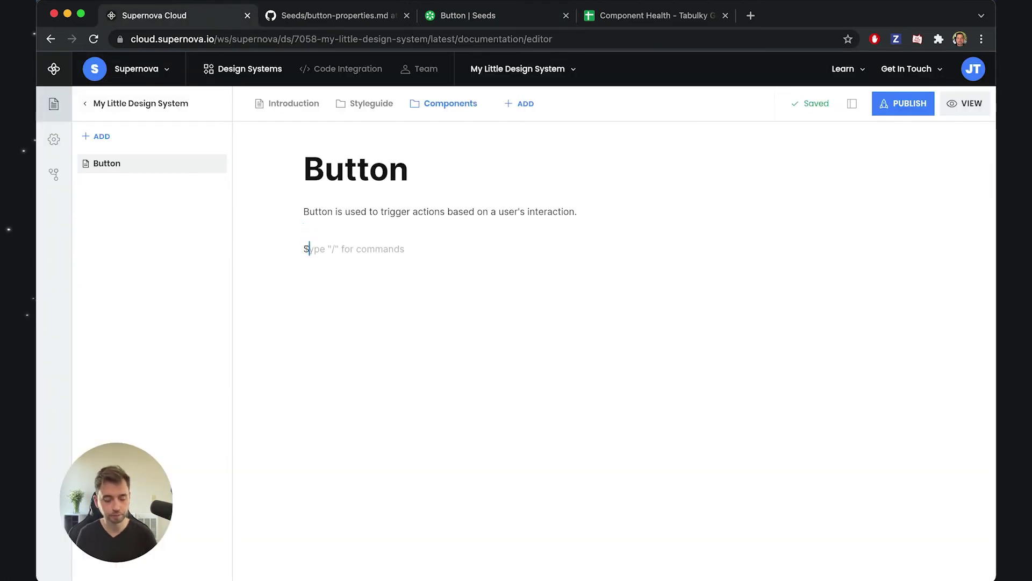
{"action": "type", "text": "Size"}
{"action": "key", "text": "BackSpace"}
{"action": "key", "text": "BackSpace"}
{"action": "key", "text": "BackSpace"}
{"action": "key", "text": "BackSpace"}
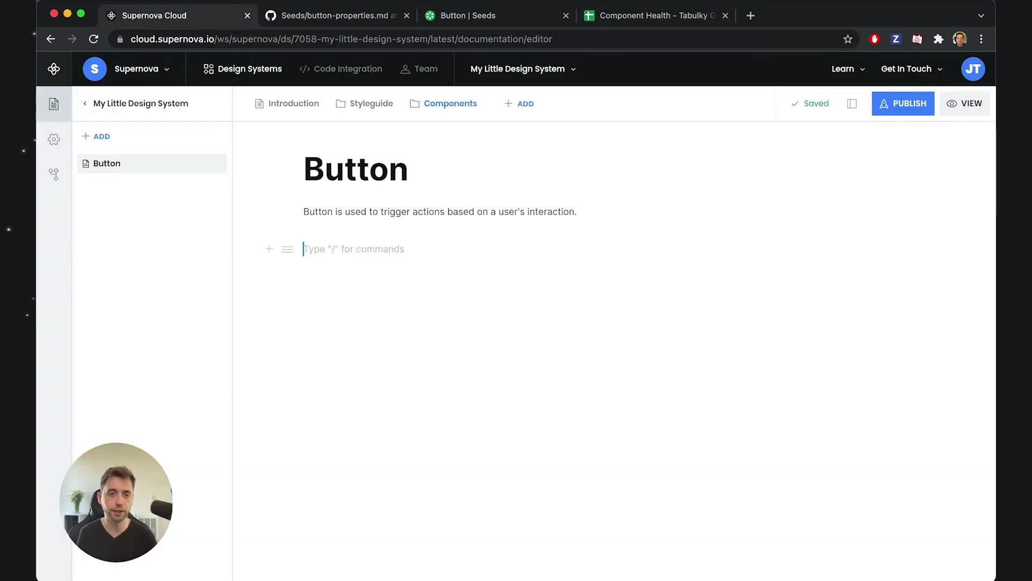
{"action": "type", "text": "/story"}
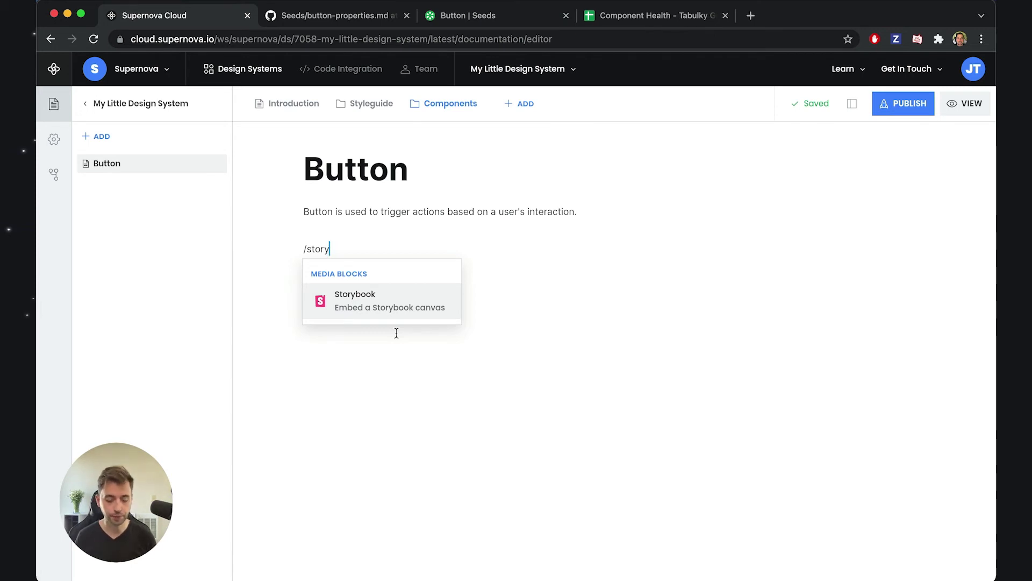
{"action": "key", "text": "super+shift+Left"}
{"action": "key", "text": "BackSpace"}
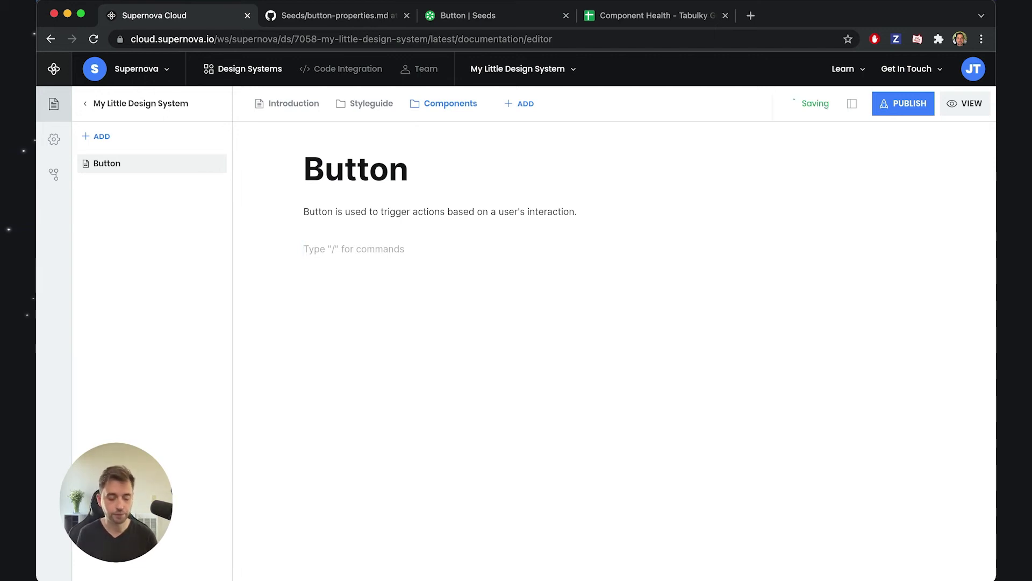
Insert a Render React Code block below the description and change its sample button label to "Click me ! !"
{"action": "type", "text": "/react"}
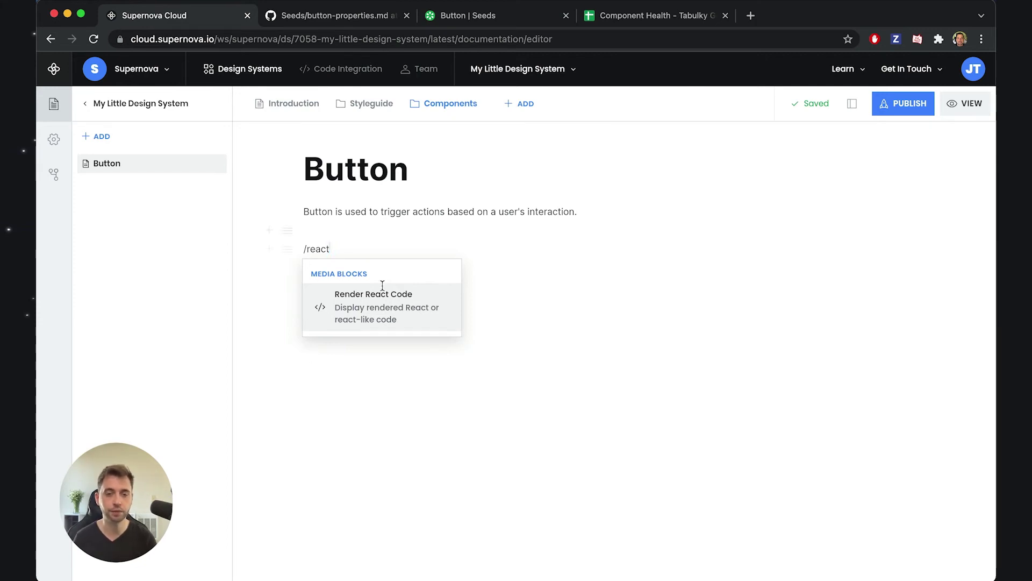
{"action": "left_click", "coordinate": [364, 314]}
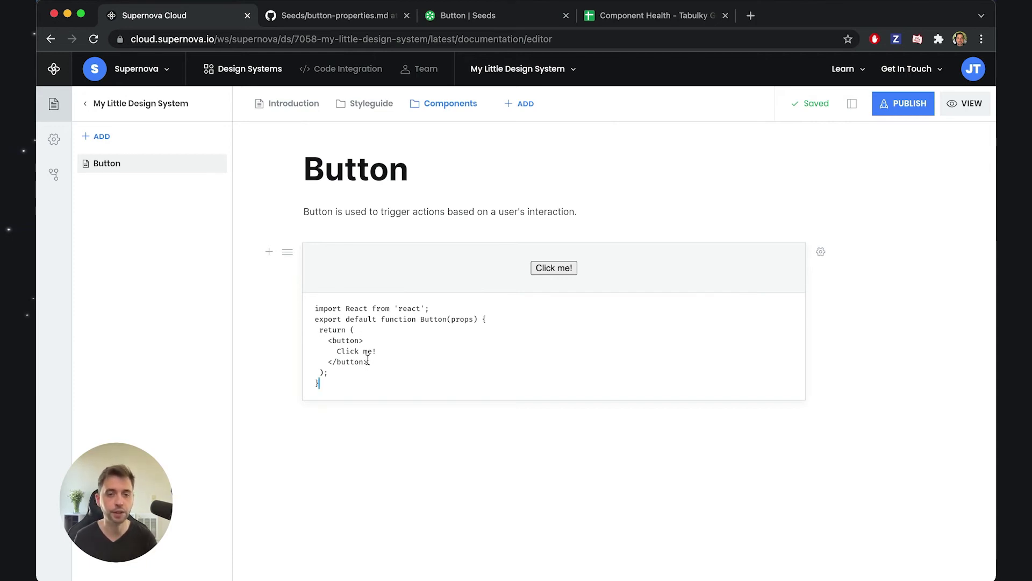
{"action": "left_click", "coordinate": [383, 354]}
{"action": "key", "text": "BackSpace"}
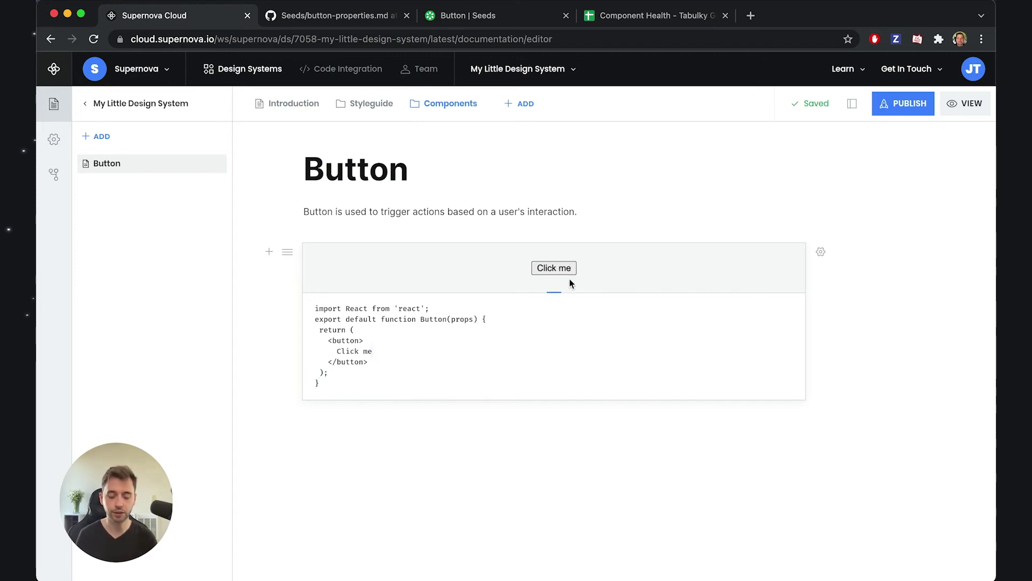
{"action": "type", "text": "! !"}
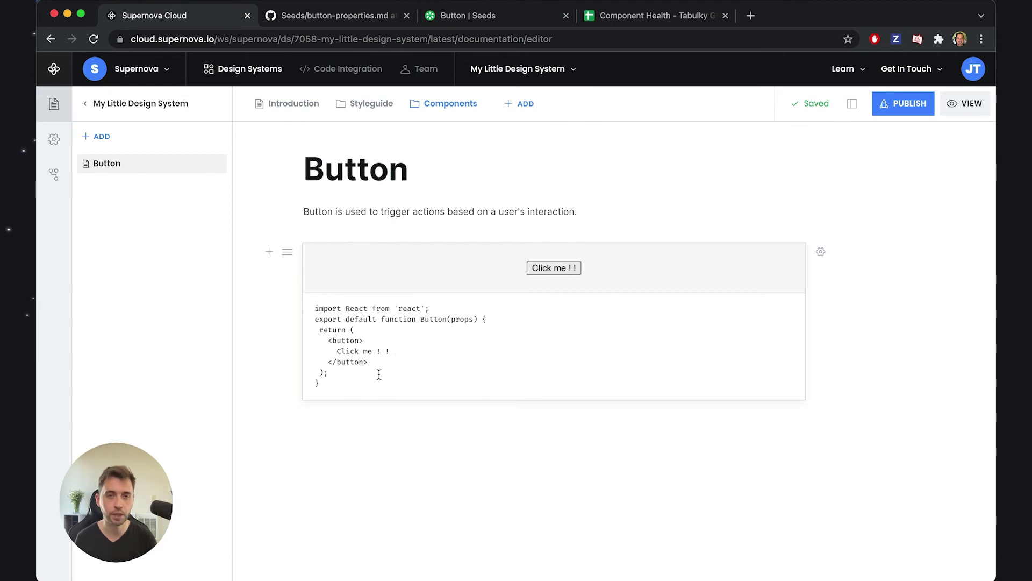
Open the documentation settings and examine the dependencies in the render code package.json
{"action": "left_click", "coordinate": [442, 16]}
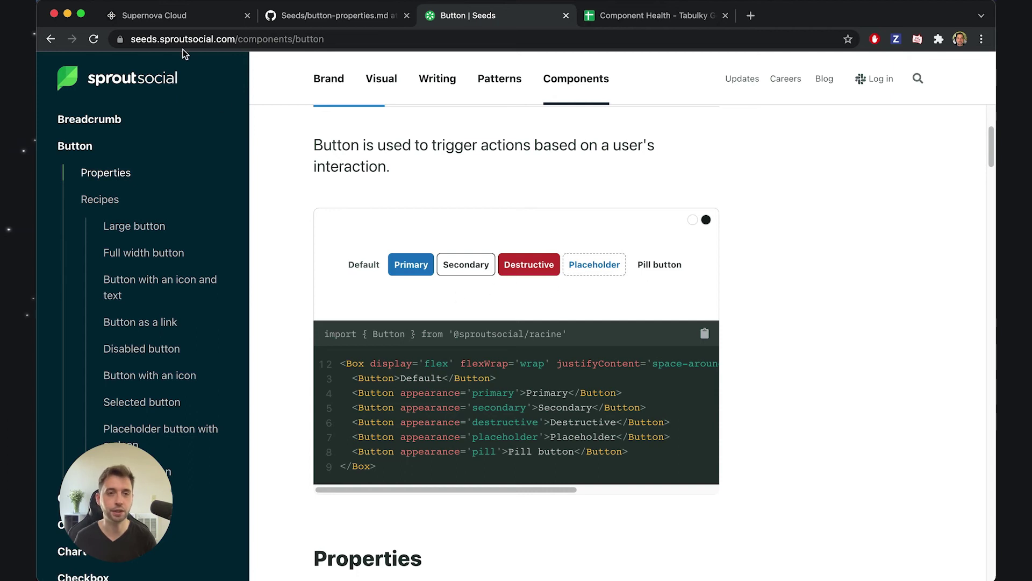
{"action": "left_click", "coordinate": [197, 20]}
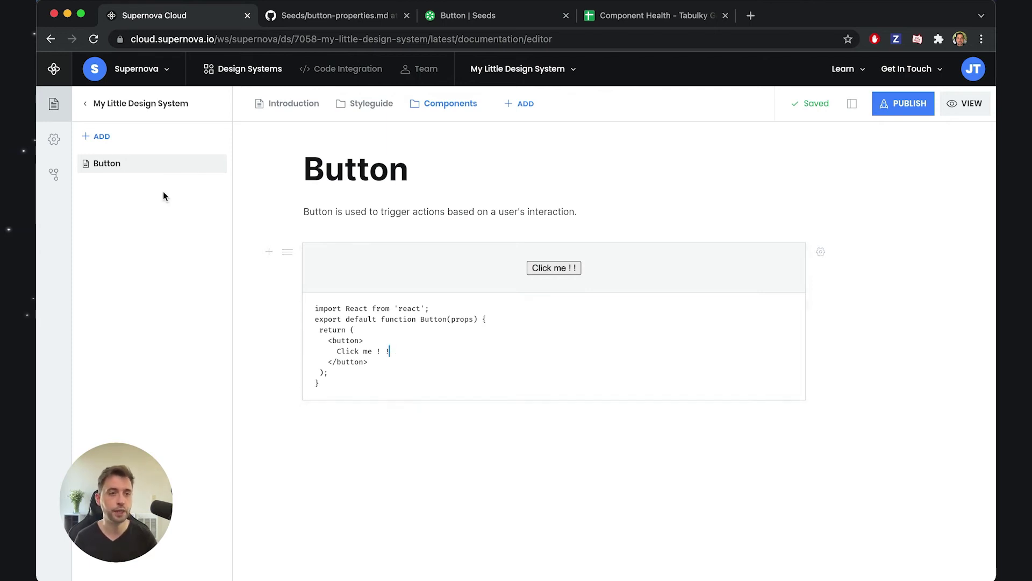
{"action": "left_click", "coordinate": [54, 141]}
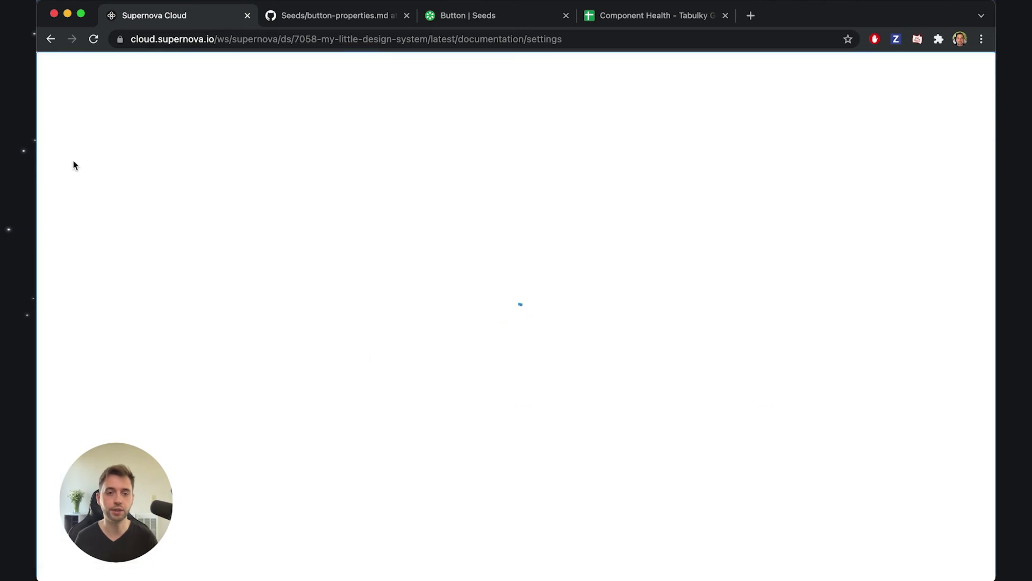
{"action": "scroll", "coordinate": [699, 452], "scroll_direction": "up", "scroll_amount": 1}
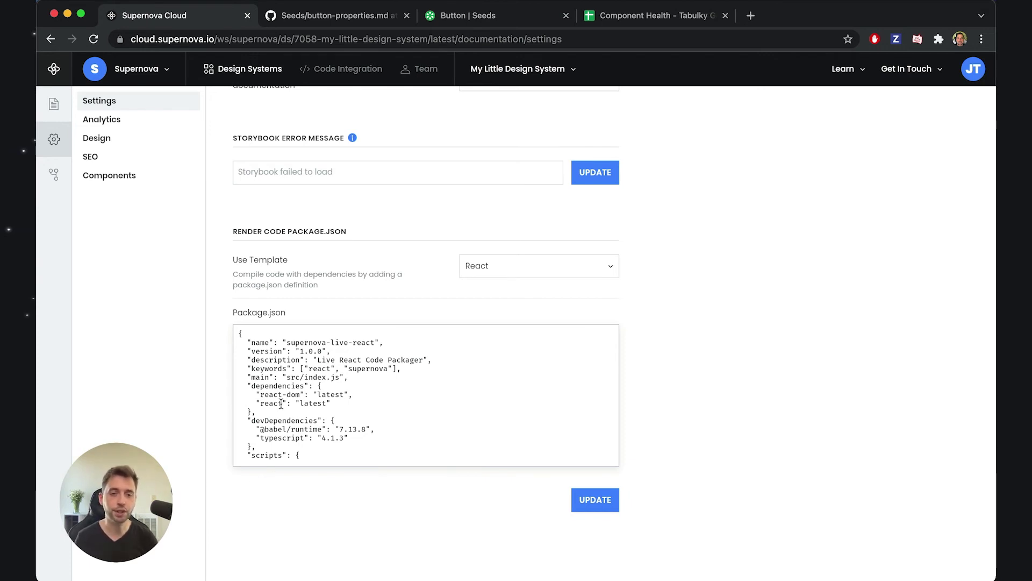
{"action": "left_click_drag", "start_coordinate": [257, 394], "coordinate": [350, 402]}
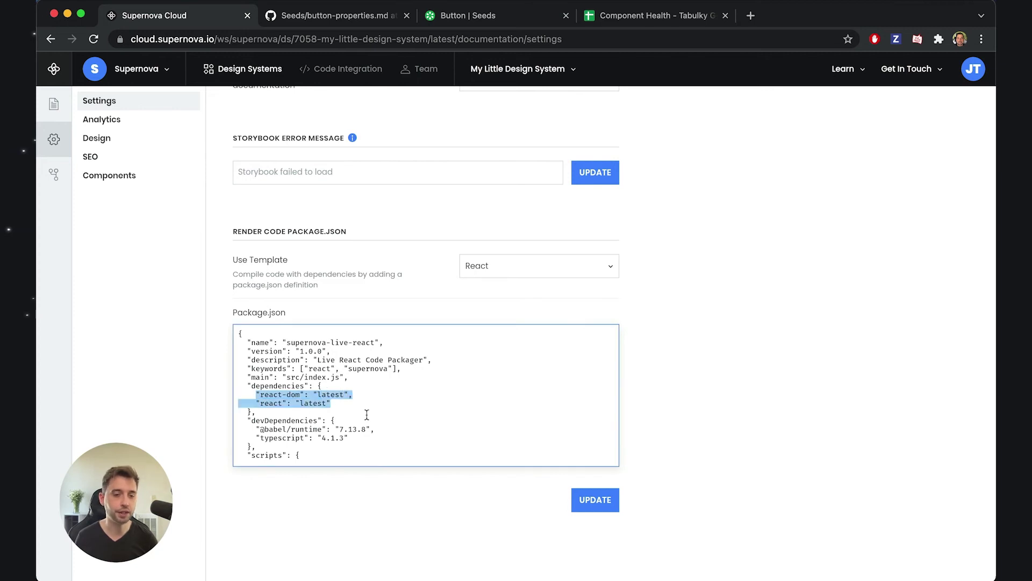
{"action": "left_click", "coordinate": [354, 408]}
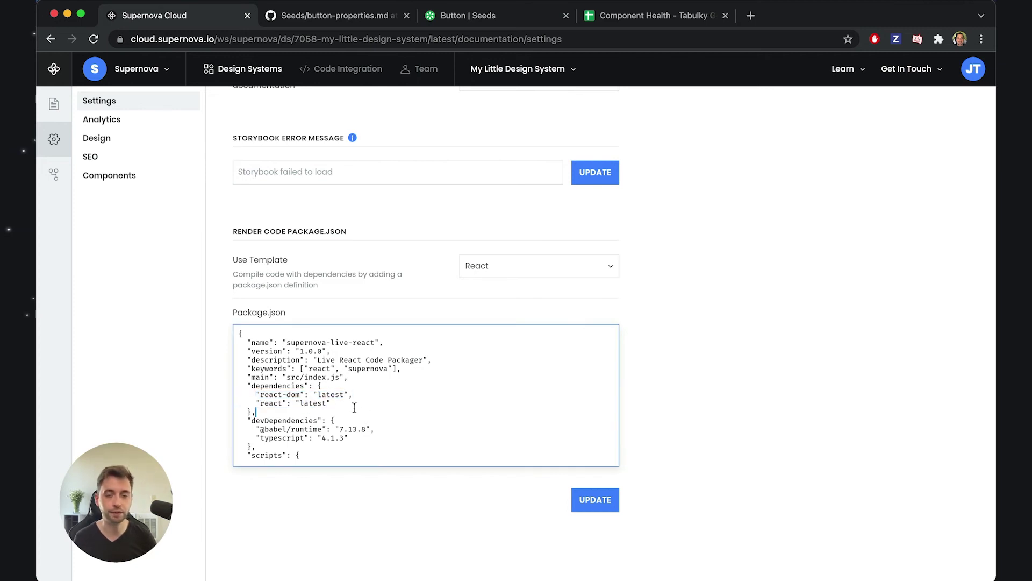
{"action": "left_click", "coordinate": [347, 402]}
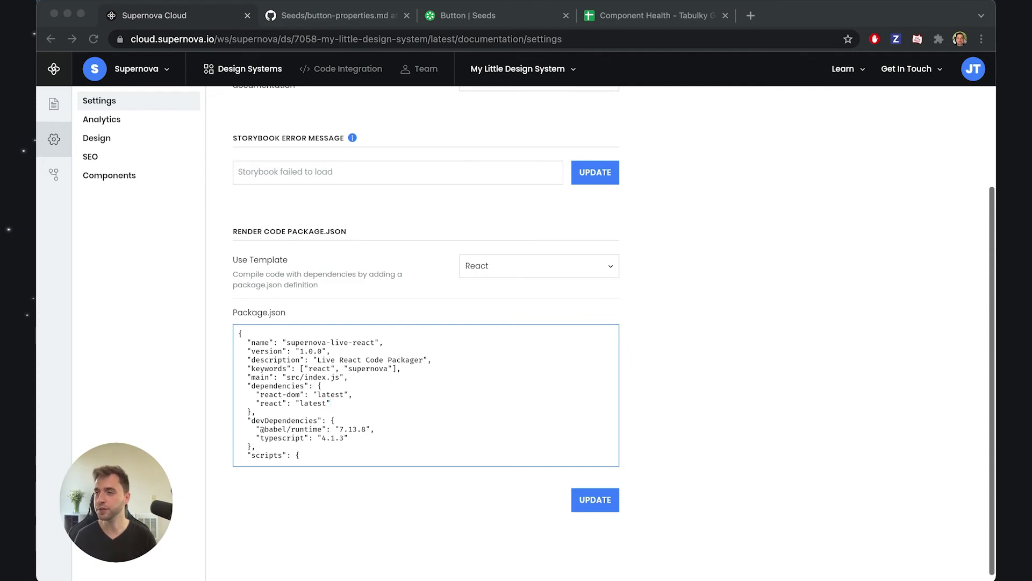
{"action": "left_click", "coordinate": [366, 381]}
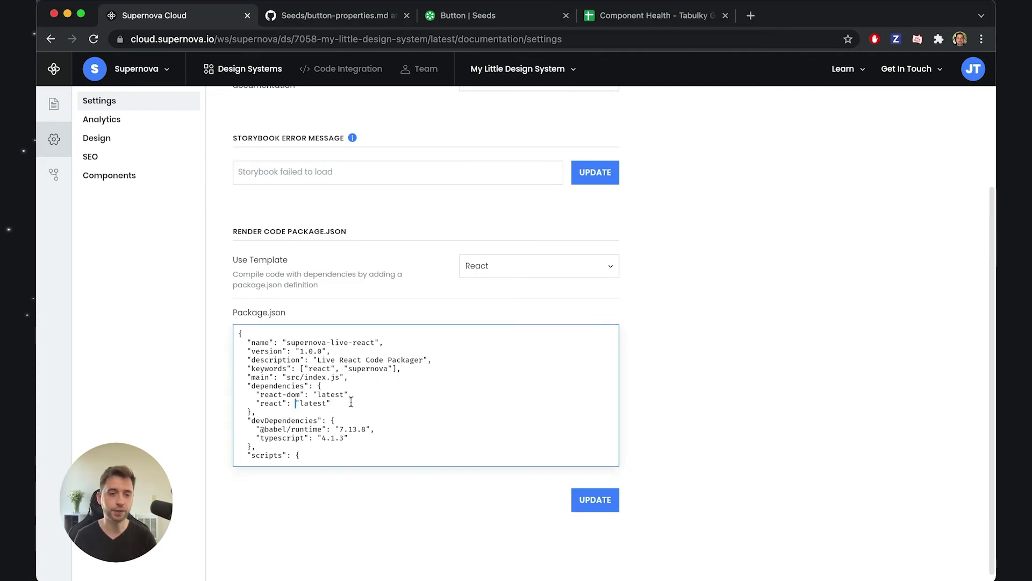
{"action": "key", "text": "super+a"}
{"action": "key", "text": "super+v"}
{"action": "scroll", "coordinate": [364, 393], "scroll_direction": "up", "scroll_amount": 10}
{"action": "scroll", "coordinate": [364, 393], "scroll_direction": "down", "scroll_amount": 3}
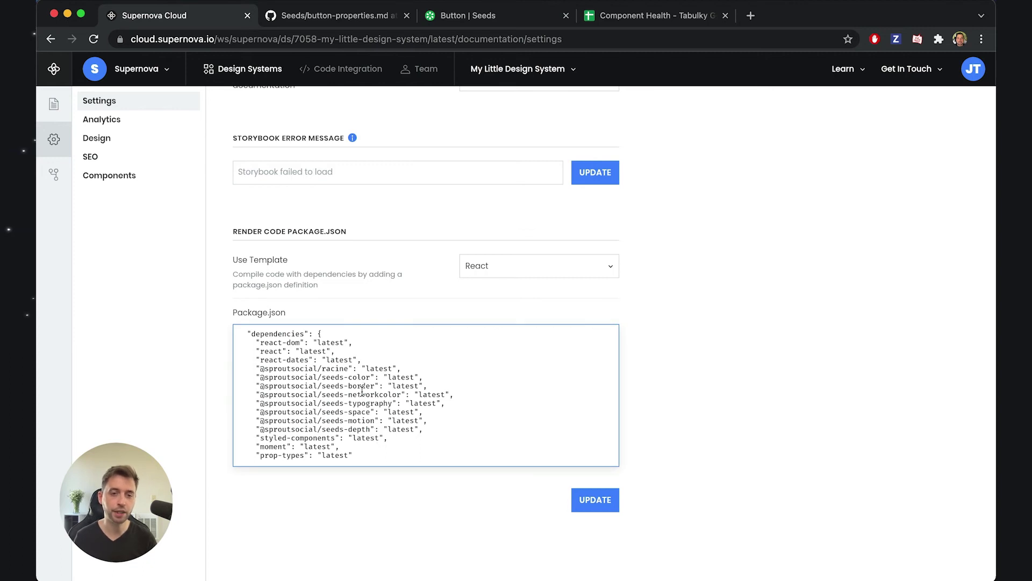
{"action": "scroll", "coordinate": [364, 438], "scroll_direction": "down", "scroll_amount": 1}
{"action": "scroll", "coordinate": [365, 439], "scroll_direction": "down", "scroll_amount": 1}
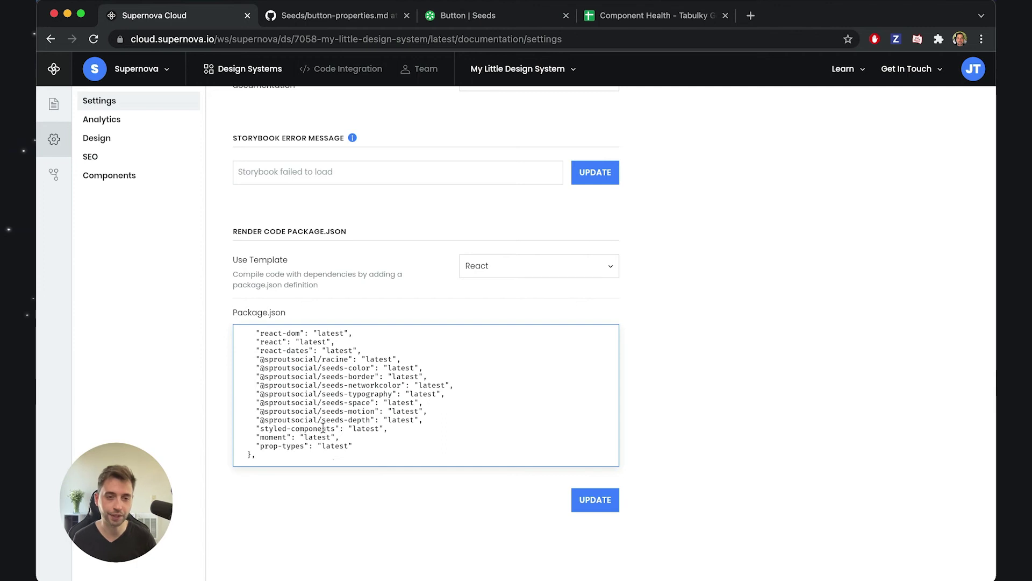
{"action": "scroll", "coordinate": [318, 419], "scroll_direction": "up", "scroll_amount": 1}
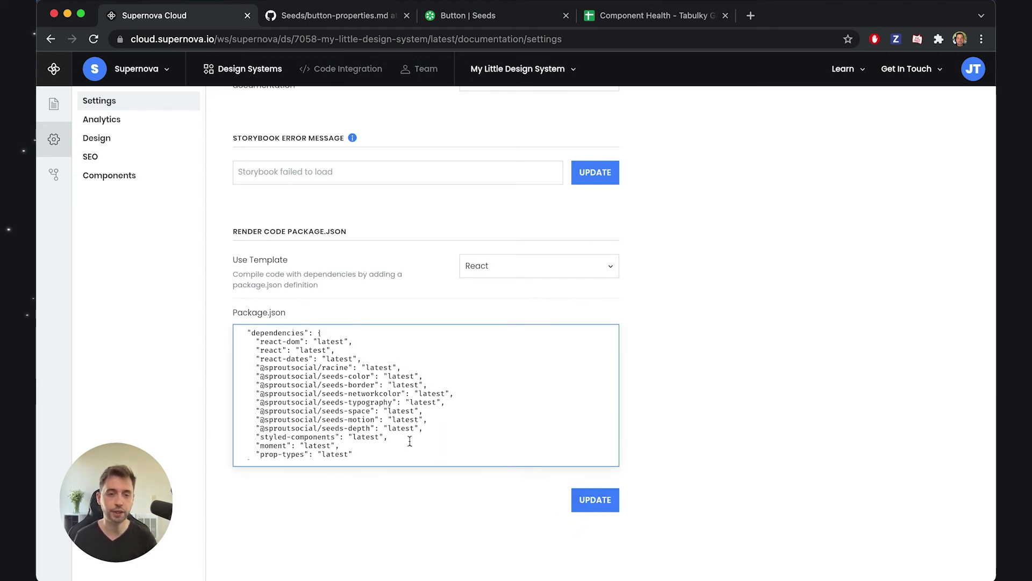
{"action": "scroll", "coordinate": [331, 405], "scroll_direction": "up", "scroll_amount": 3}
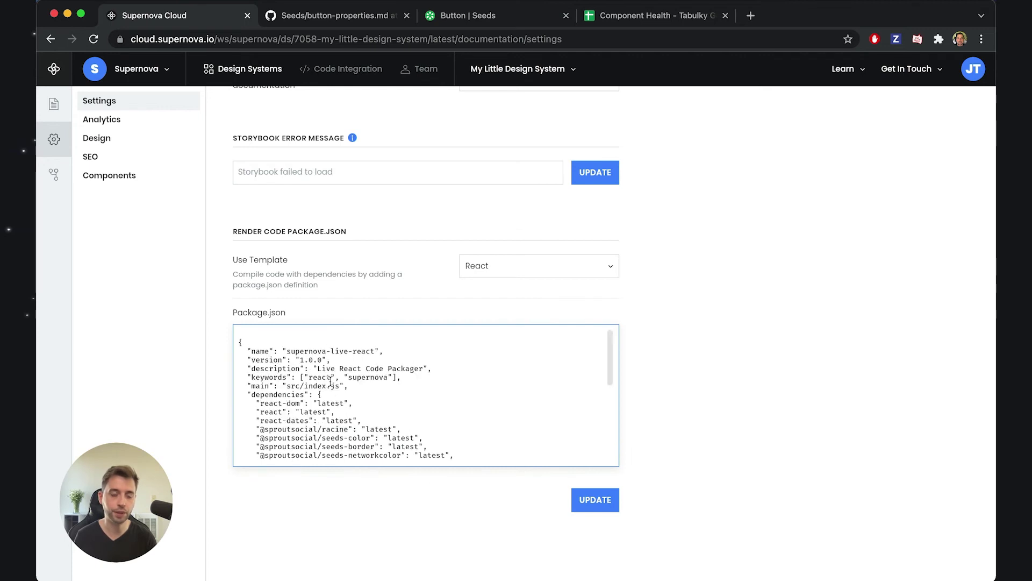
{"action": "scroll", "coordinate": [331, 404], "scroll_direction": "down", "scroll_amount": 5}
{"action": "scroll", "coordinate": [324, 416], "scroll_direction": "up", "scroll_amount": 3}
{"action": "scroll", "coordinate": [325, 417], "scroll_direction": "down", "scroll_amount": 2}
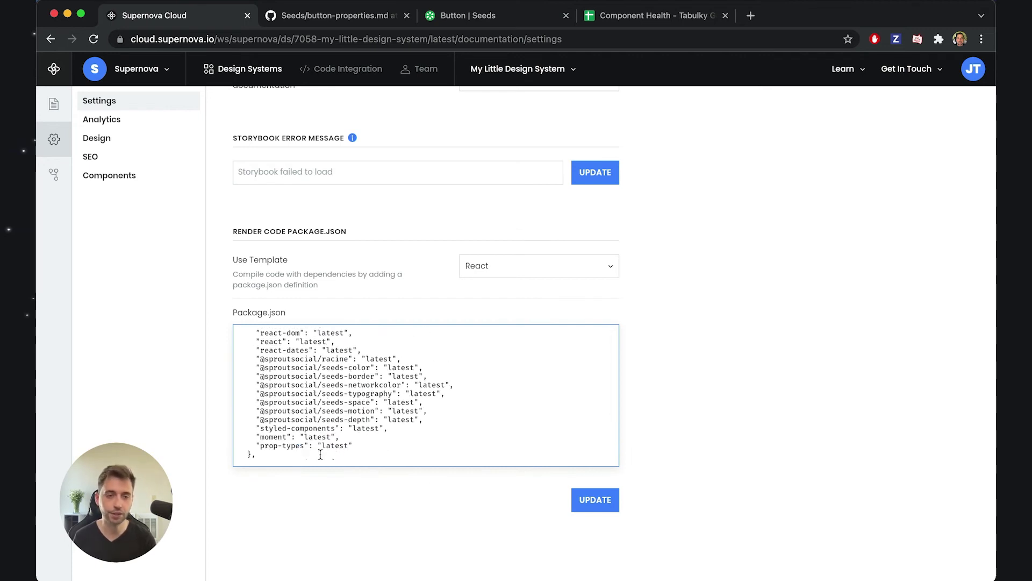
{"action": "left_click", "coordinate": [579, 505]}
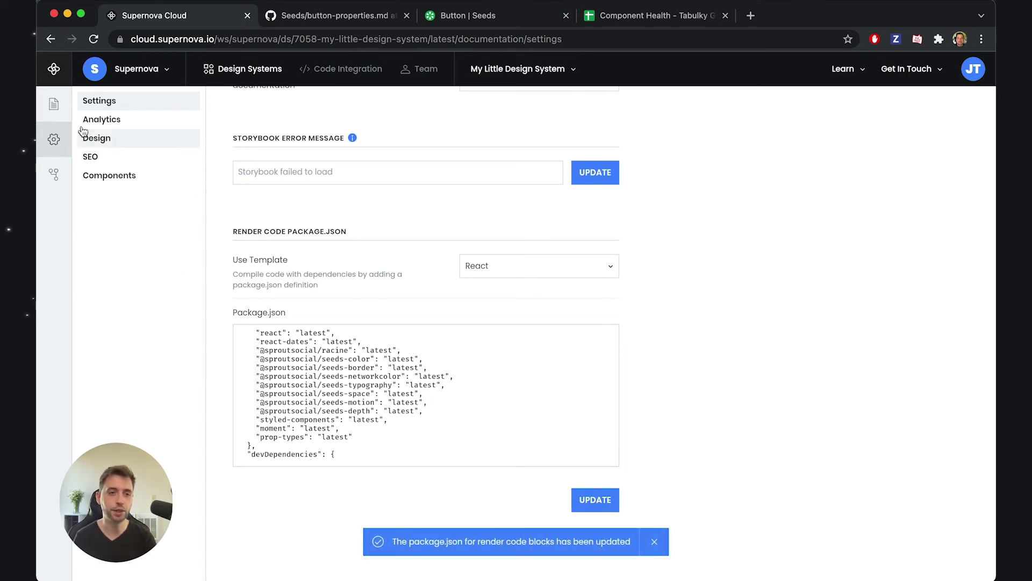
{"action": "left_click", "coordinate": [54, 104]}
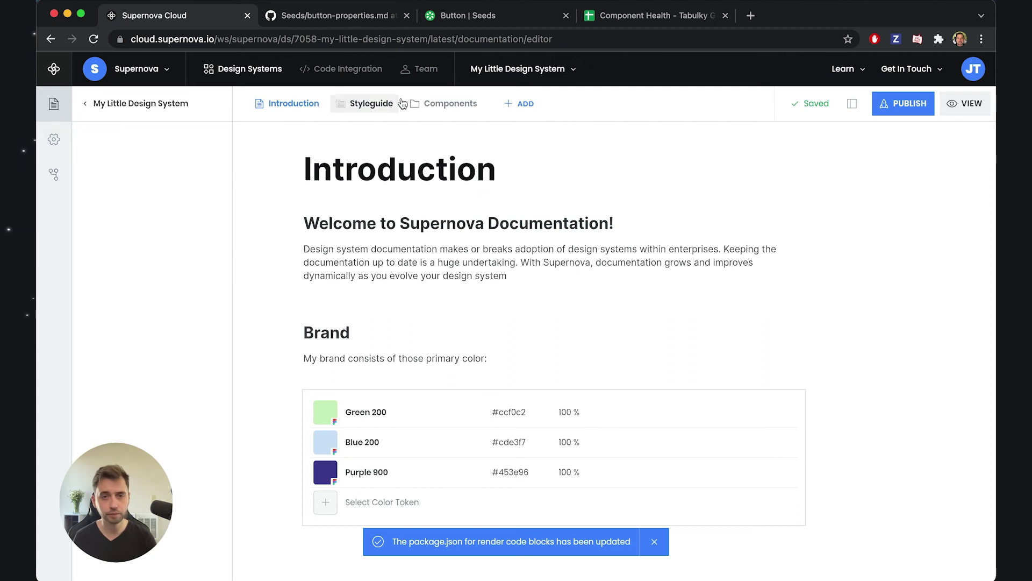
{"action": "left_click", "coordinate": [448, 103]}
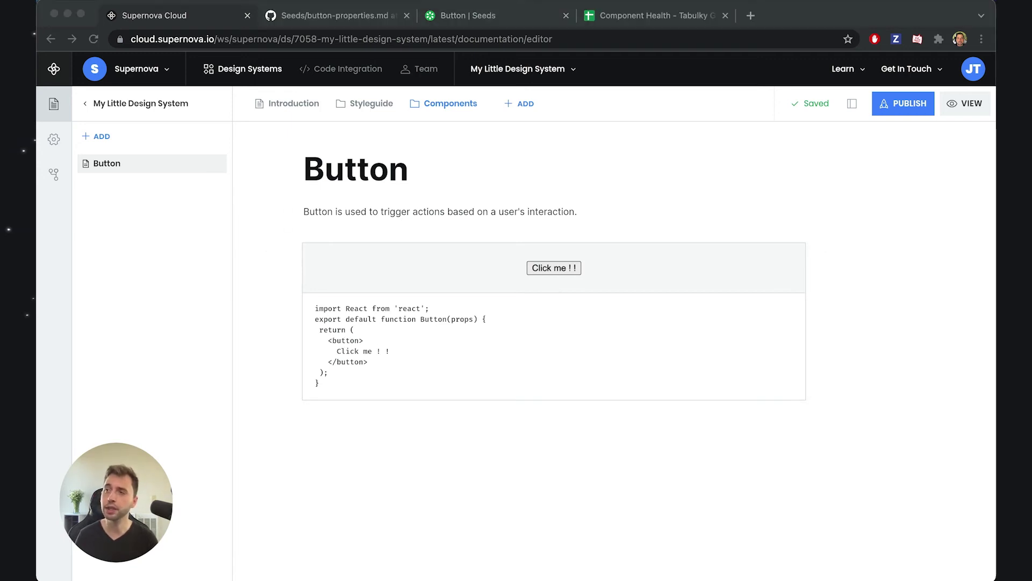
{"action": "left_click", "coordinate": [429, 339]}
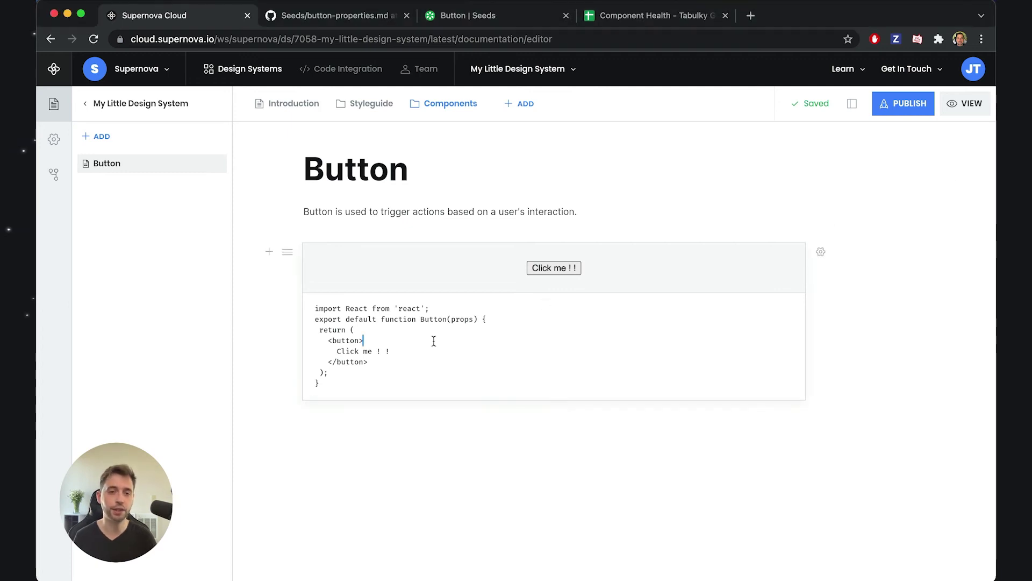
{"action": "key", "text": "ctrl+a"}
{"action": "type", "text": "import React from 'react'; import { Button, Box, ThemeProvider } from '@sproutsocial/racine'  export default function Component(props) {  return (    <ThemeProvider>    <Box display='flex' flexWrap='wrap' justifyContent='space-around' alignItems='center' width='100%'>     <Button>Default</Button>     <Button appearance='primary'>Primary</Button>     <Button appearance='secondary'>Secondary</Button>     <Button appearance='destructive'>Destructive</Button>     <Button appearance='placeholder'>Placeholder</Button>     <Button appearance='pill'>Pill button</Button>     </Box>    </ThemeProvider>  ); }"}
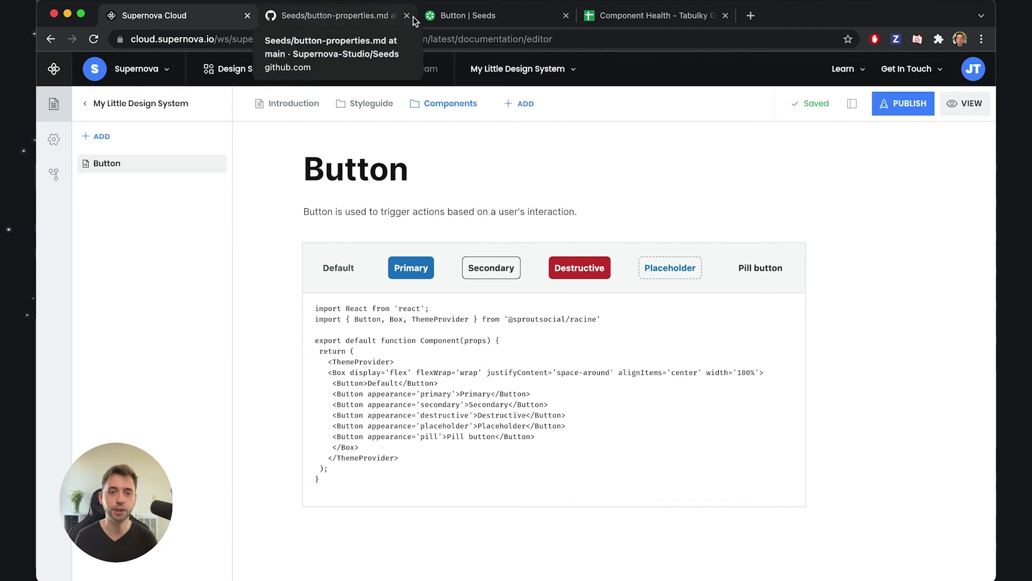
Compare the rendered buttons with the original example on the Seeds Button page and publish the documentation
{"action": "left_click", "coordinate": [457, 16]}
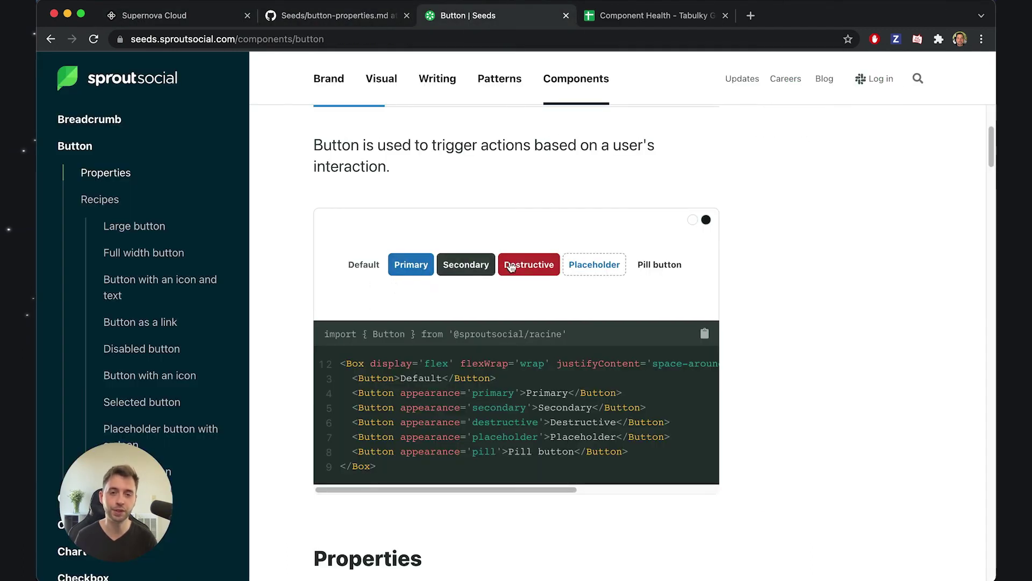
{"action": "left_click", "coordinate": [175, 18]}
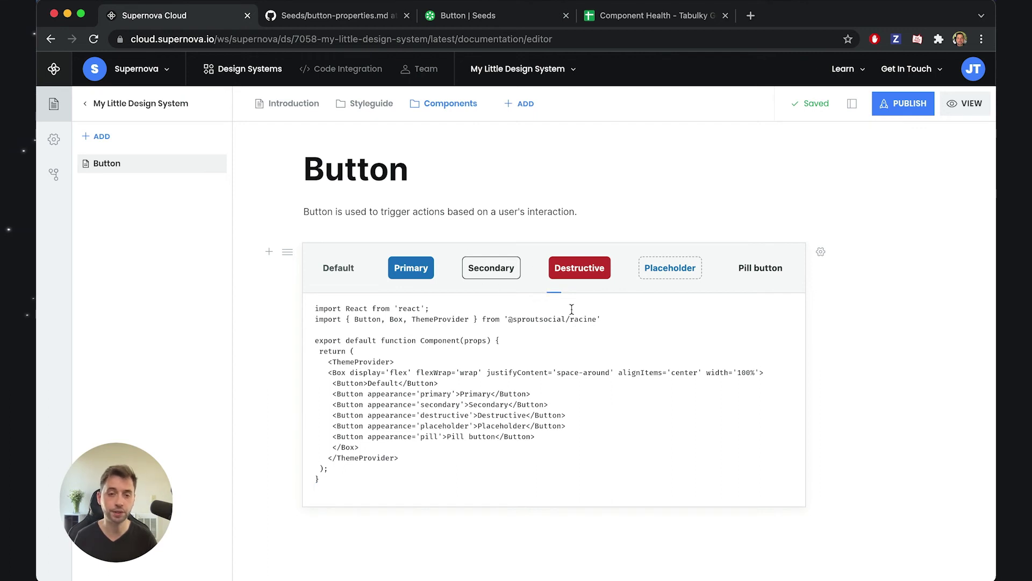
{"action": "left_click", "coordinate": [773, 183]}
{"action": "left_click", "coordinate": [889, 108]}
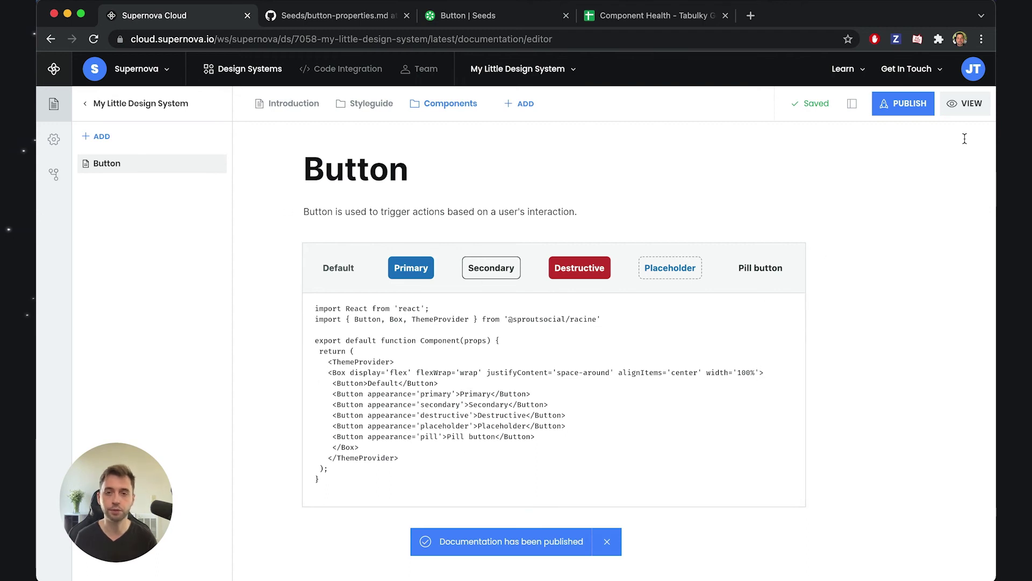
View the published documentation, open the Button page under Components and try out the rendered buttons
{"action": "left_click", "coordinate": [963, 104]}
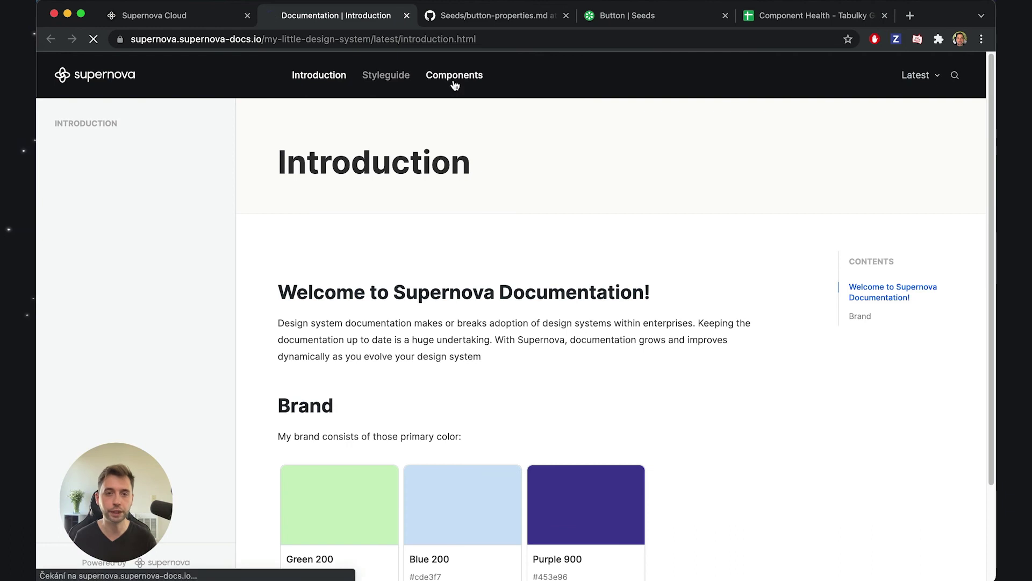
{"action": "left_click", "coordinate": [454, 79]}
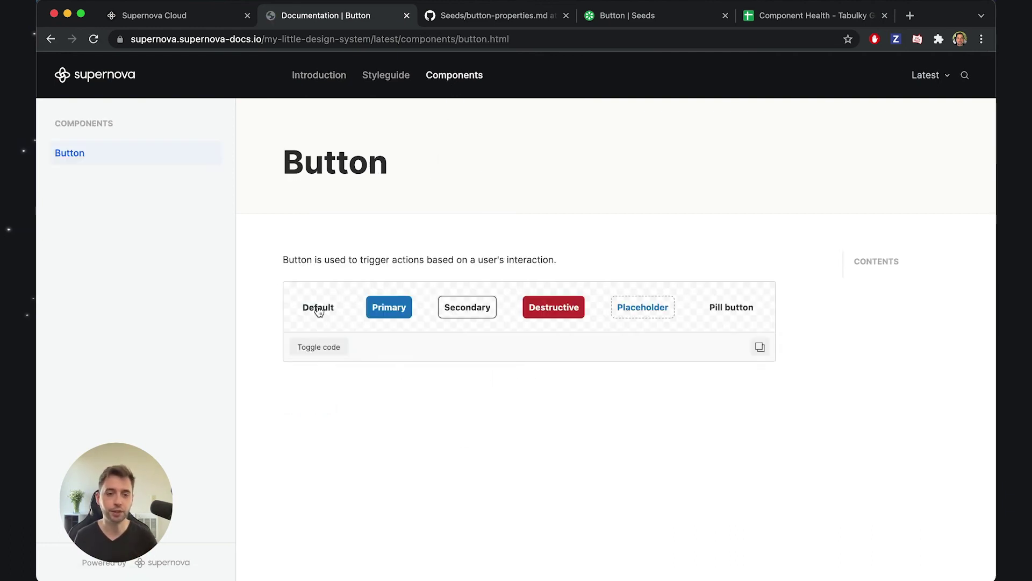
{"action": "left_click", "coordinate": [391, 308]}
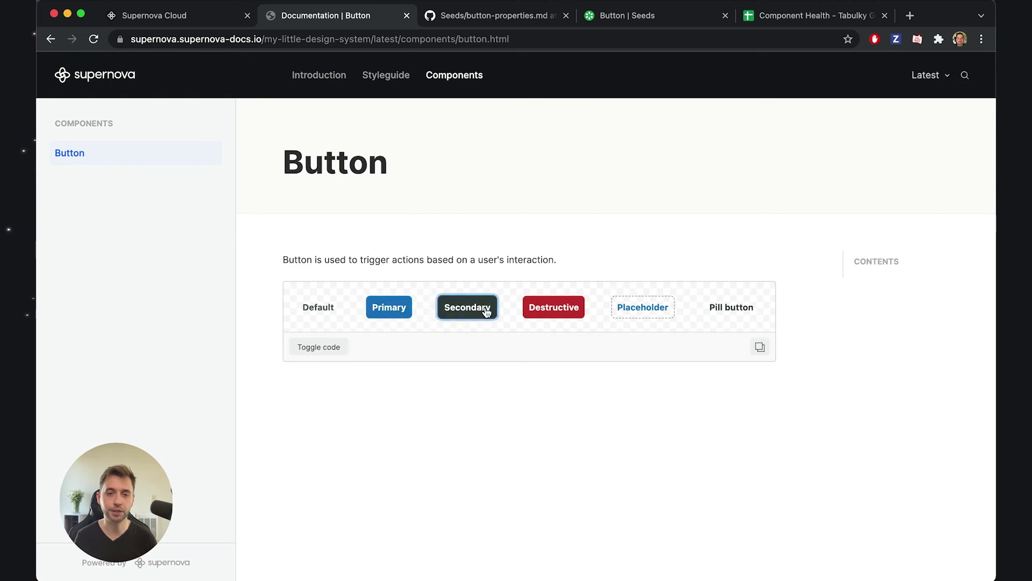
Try out the Placeholder button on the published Button page, then reveal and read the example's React code
{"action": "left_click", "coordinate": [639, 307]}
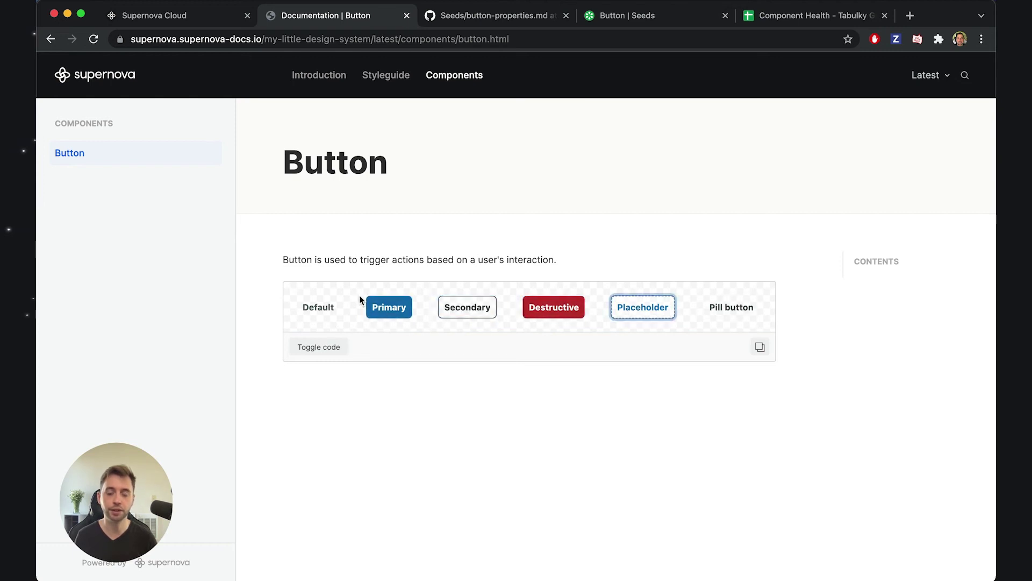
{"action": "left_click", "coordinate": [628, 396]}
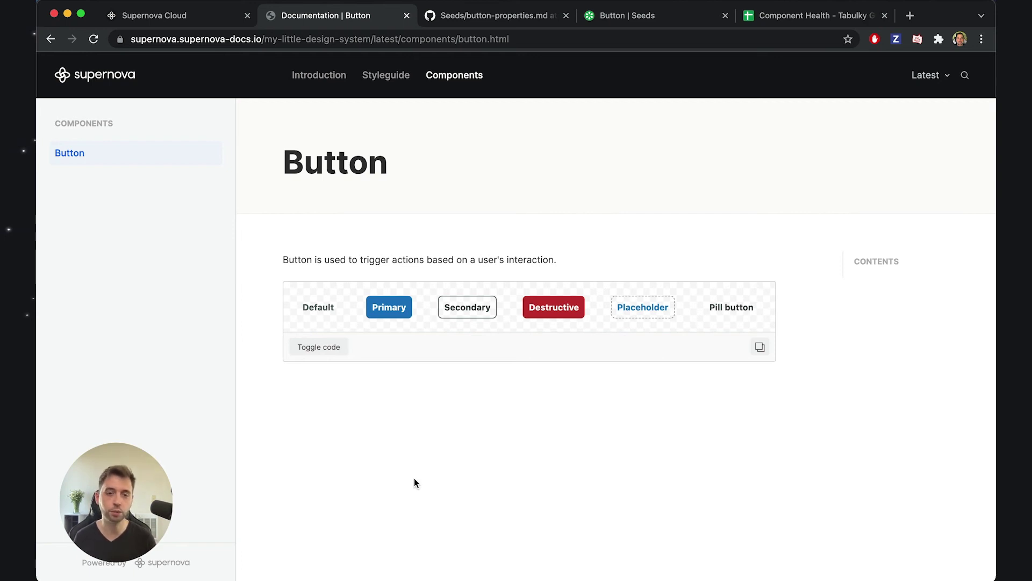
{"action": "left_click", "coordinate": [332, 349]}
{"action": "scroll", "coordinate": [573, 448], "scroll_direction": "down", "scroll_amount": 3}
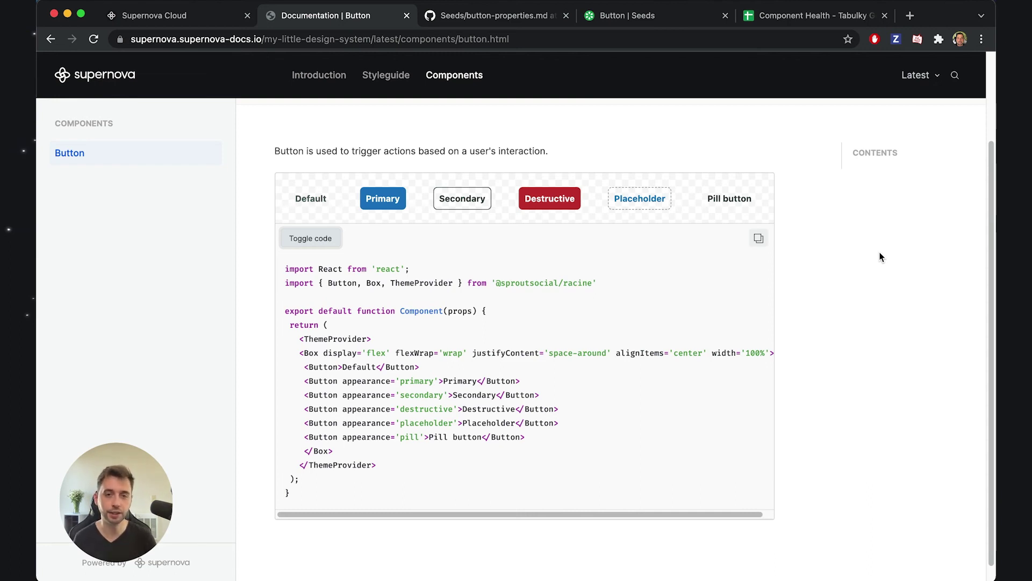
{"action": "scroll", "coordinate": [850, 263], "scroll_direction": "up", "scroll_amount": 3}
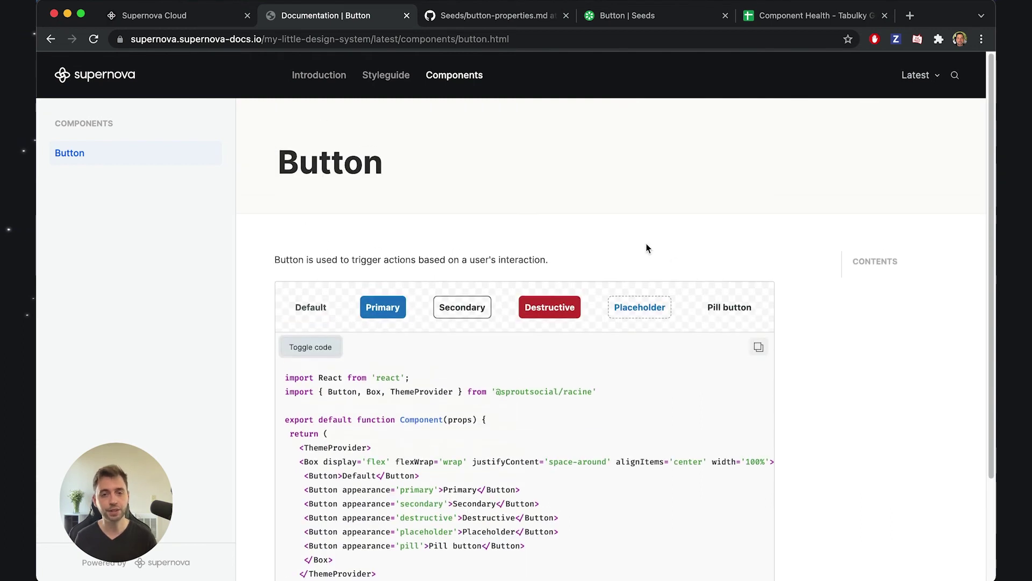
Examine the Properties table and example on the Seeds Button page, comparing them with the published Button page and its editor version
{"action": "left_click", "coordinate": [628, 23]}
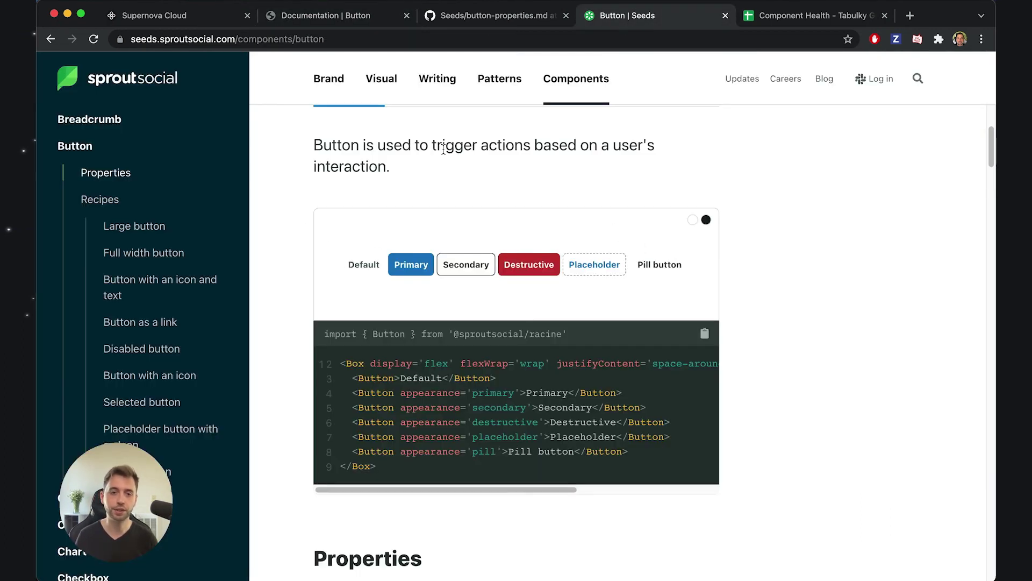
{"action": "scroll", "coordinate": [779, 430], "scroll_direction": "down", "scroll_amount": 8}
{"action": "scroll", "coordinate": [795, 422], "scroll_direction": "down", "scroll_amount": 5}
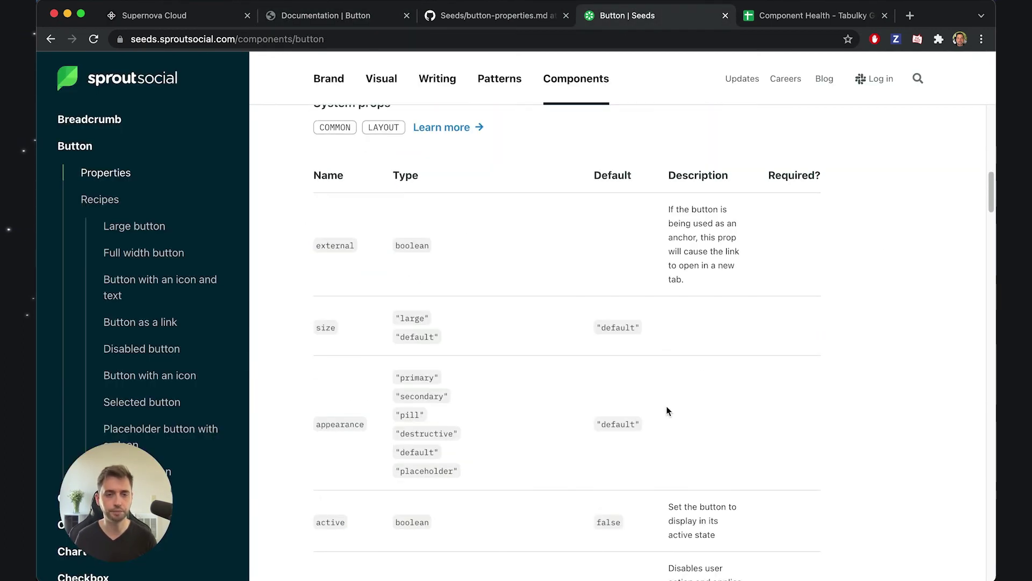
{"action": "scroll", "coordinate": [511, 403], "scroll_direction": "up", "scroll_amount": 3}
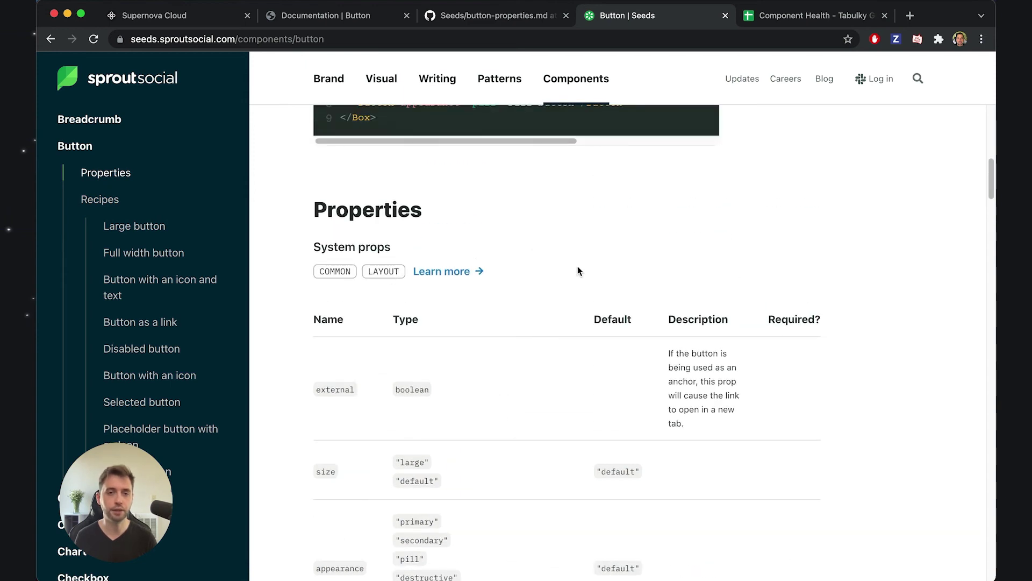
{"action": "scroll", "coordinate": [525, 416], "scroll_direction": "down", "scroll_amount": 5}
{"action": "scroll", "coordinate": [531, 403], "scroll_direction": "down", "scroll_amount": 4}
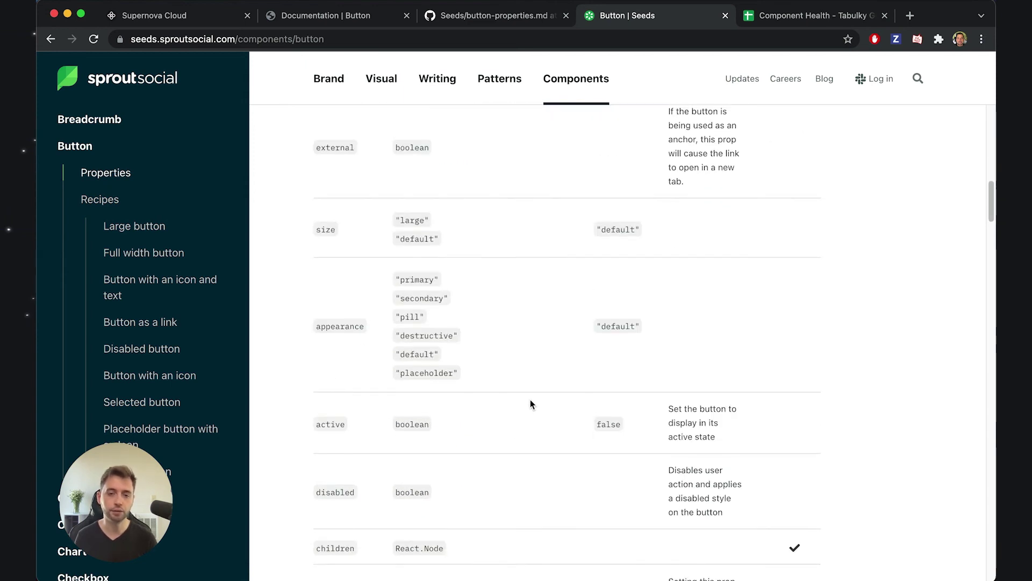
{"action": "scroll", "coordinate": [487, 388], "scroll_direction": "down", "scroll_amount": 6}
{"action": "scroll", "coordinate": [491, 380], "scroll_direction": "up", "scroll_amount": 15}
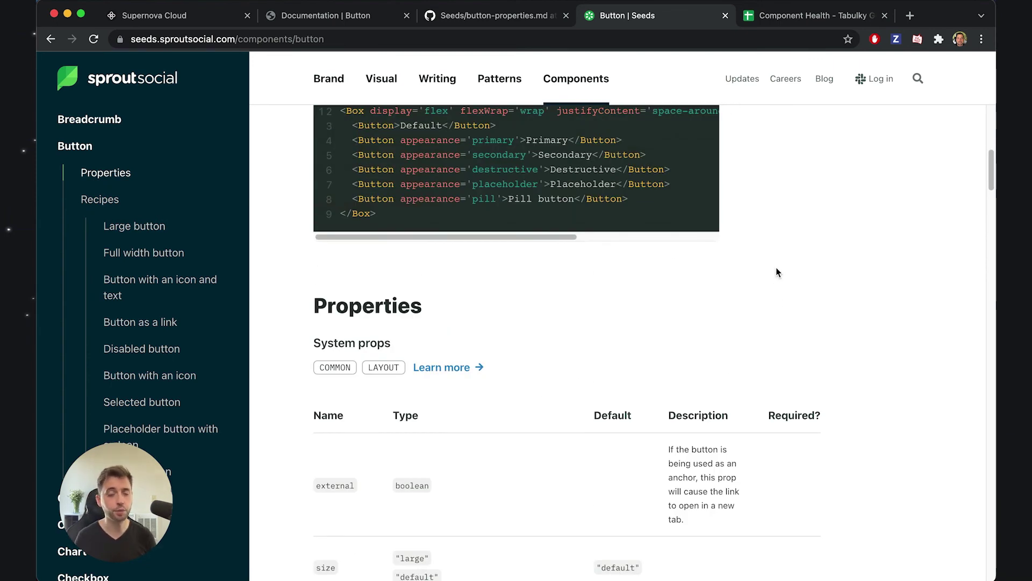
{"action": "scroll", "coordinate": [779, 271], "scroll_direction": "up", "scroll_amount": 5}
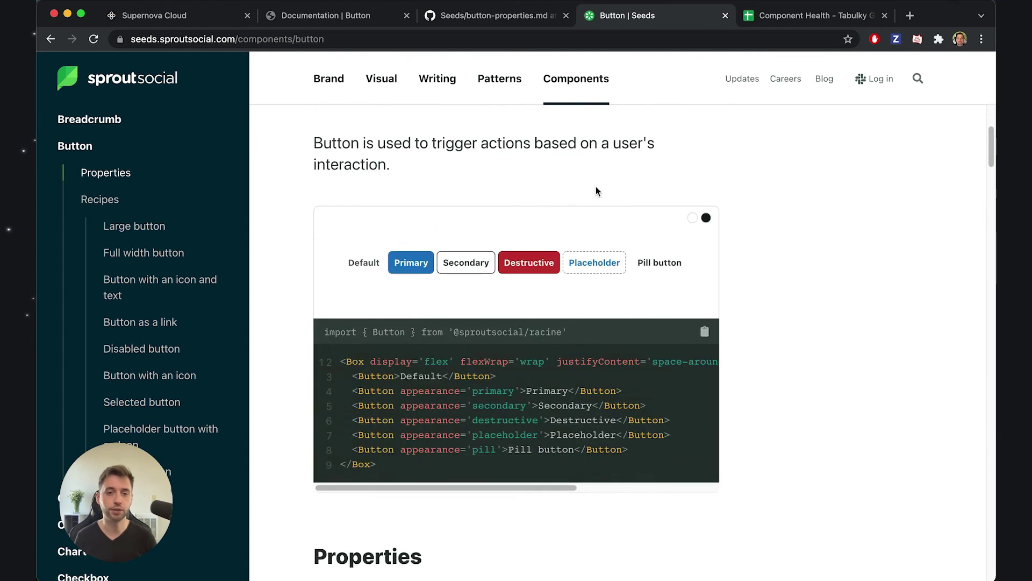
{"action": "scroll", "coordinate": [796, 360], "scroll_direction": "up", "scroll_amount": 4}
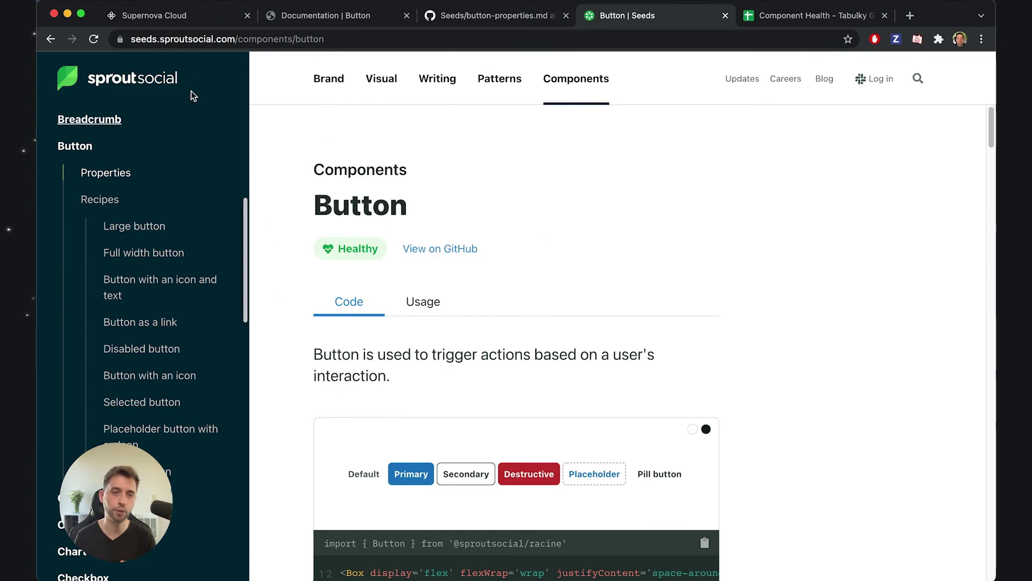
{"action": "left_click", "coordinate": [276, 17]}
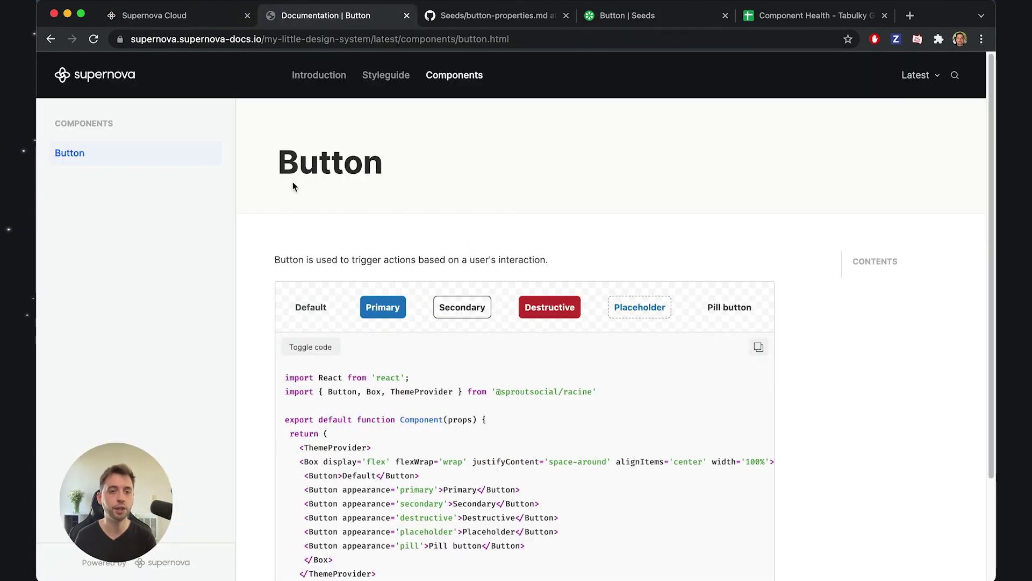
{"action": "left_click", "coordinate": [178, 21]}
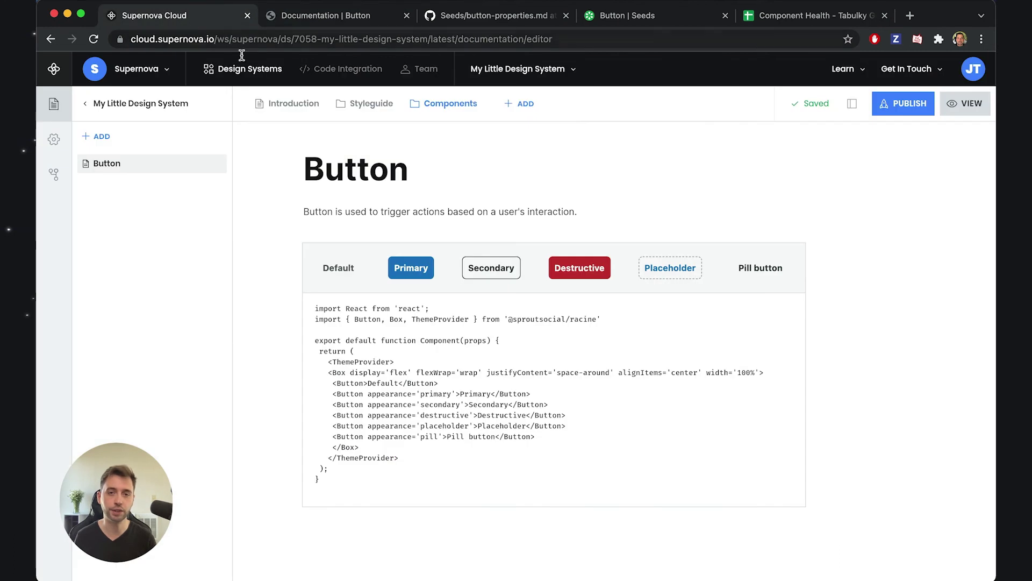
Review button-properties.md in the Supernova-Studio/Seeds GitHub repository and copy the URL of its raw version
{"action": "left_click", "coordinate": [466, 18]}
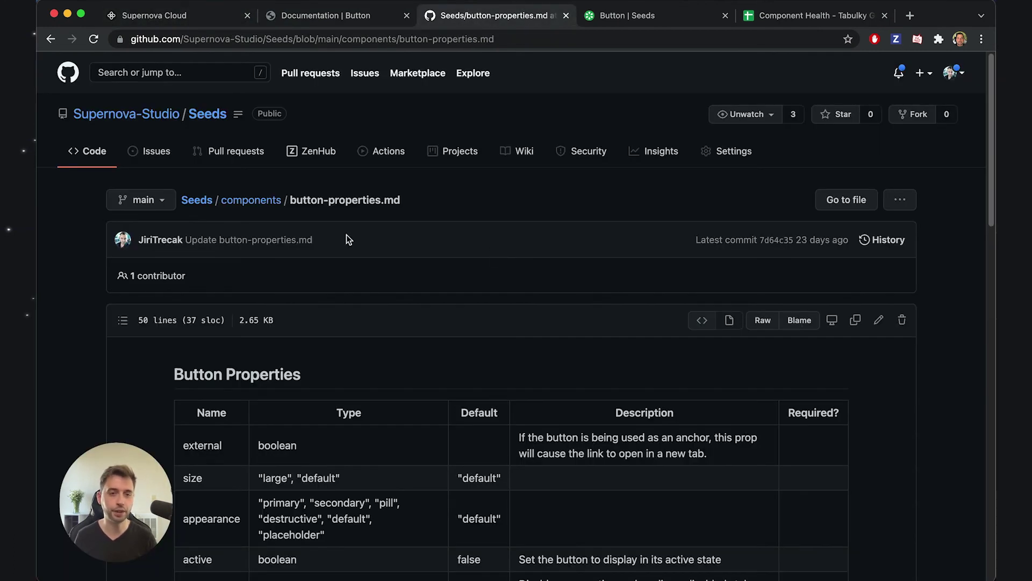
{"action": "scroll", "coordinate": [375, 425], "scroll_direction": "down", "scroll_amount": 5}
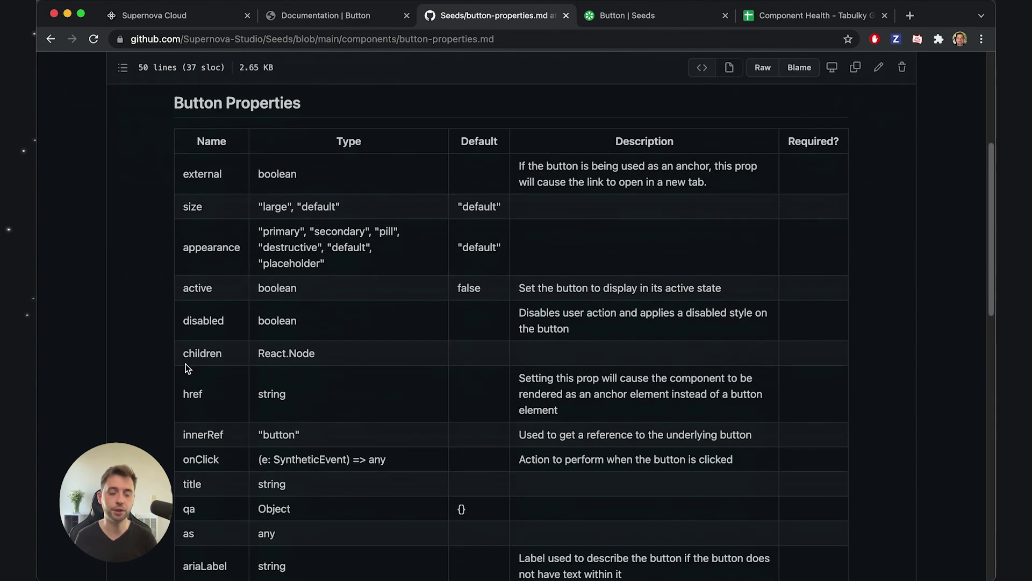
{"action": "scroll", "coordinate": [185, 364], "scroll_direction": "down", "scroll_amount": 11}
{"action": "scroll", "coordinate": [378, 356], "scroll_direction": "down", "scroll_amount": 2}
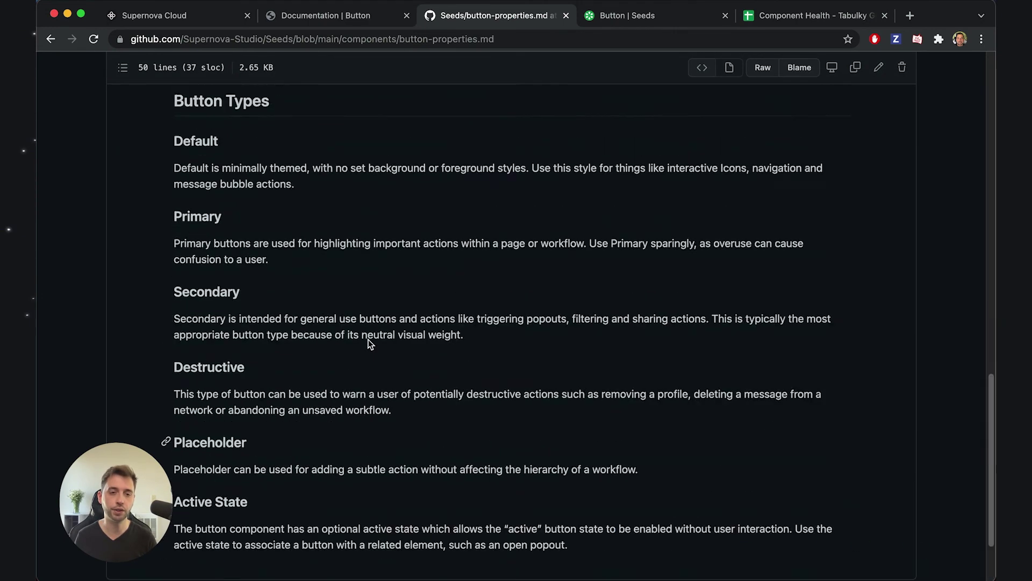
{"action": "scroll", "coordinate": [398, 355], "scroll_direction": "up", "scroll_amount": 20}
{"action": "left_click", "coordinate": [762, 320]}
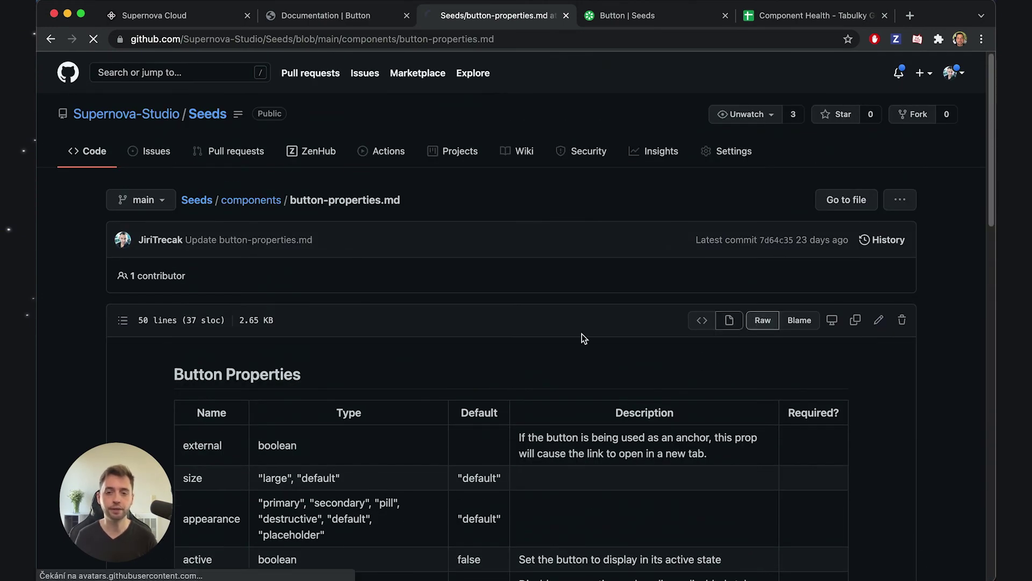
{"action": "left_click", "coordinate": [299, 37]}
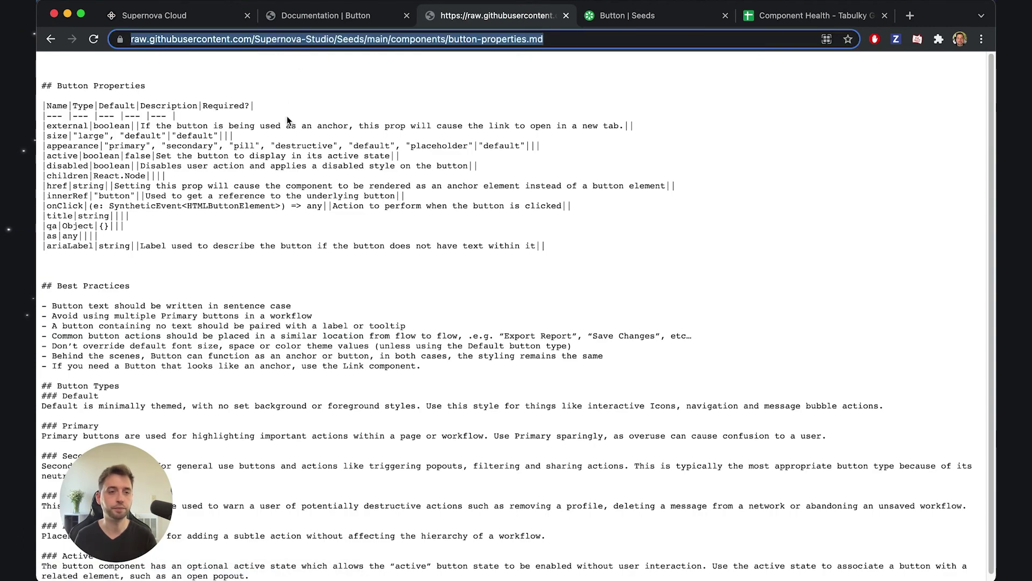
{"action": "key", "text": "super+bracketleft"}
Add a Markdown block below the Button page's code example, linked to the raw button-properties.md URL, and publish the documentation
{"action": "left_click", "coordinate": [209, 15]}
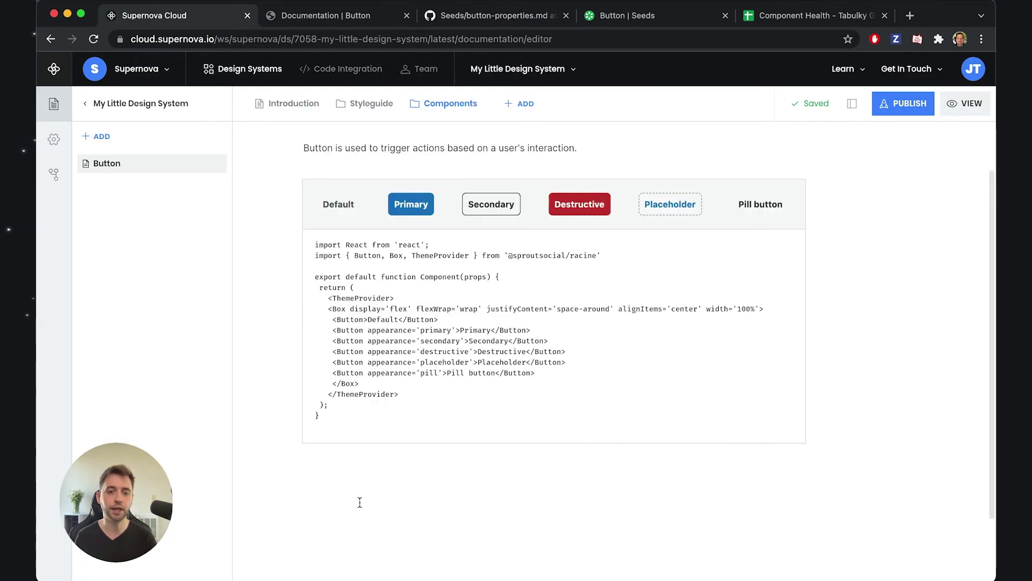
{"action": "left_click", "coordinate": [359, 502]}
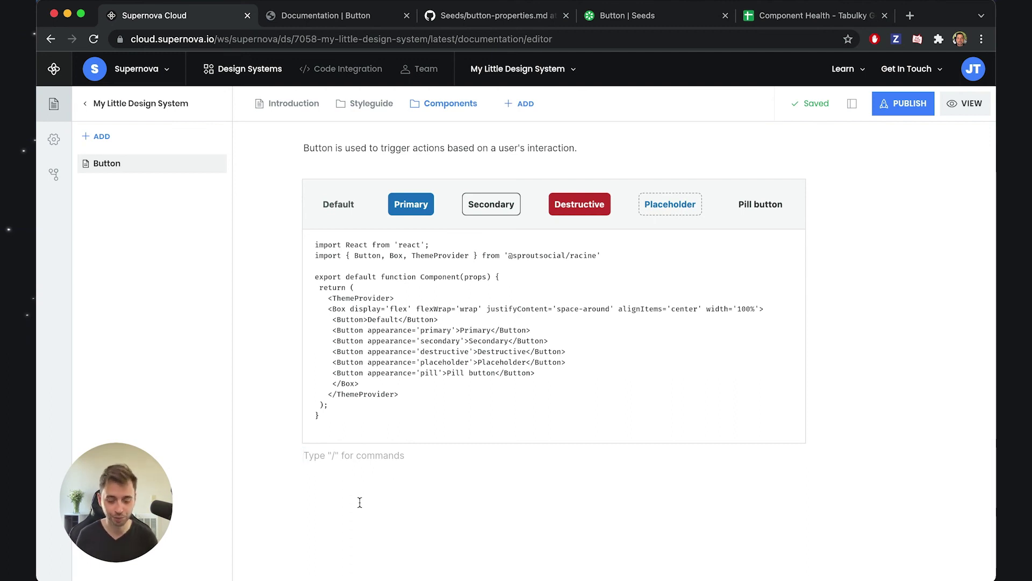
{"action": "type", "text": "/markdo"}
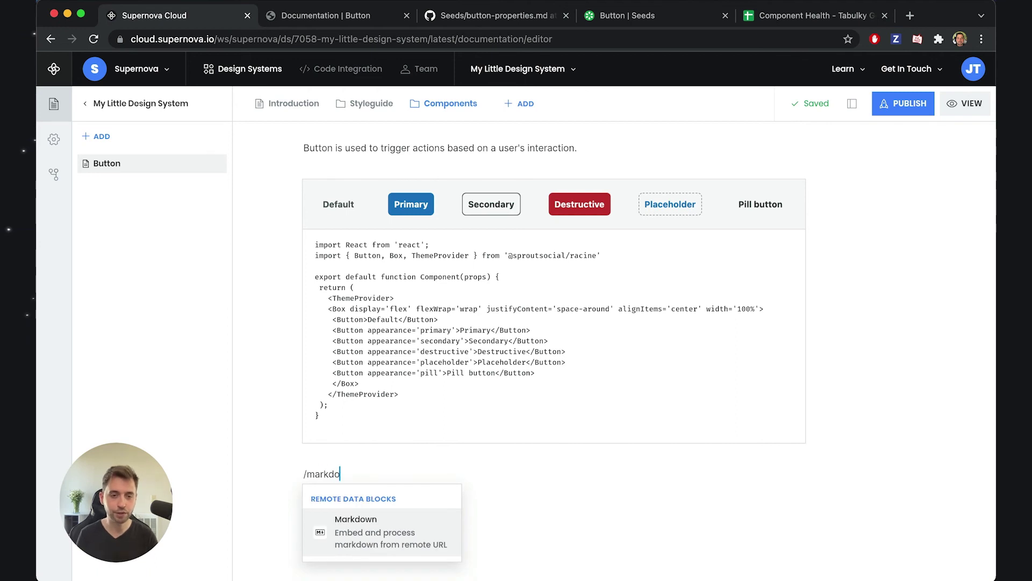
{"action": "scroll", "coordinate": [669, 459], "scroll_direction": "down", "scroll_amount": 3}
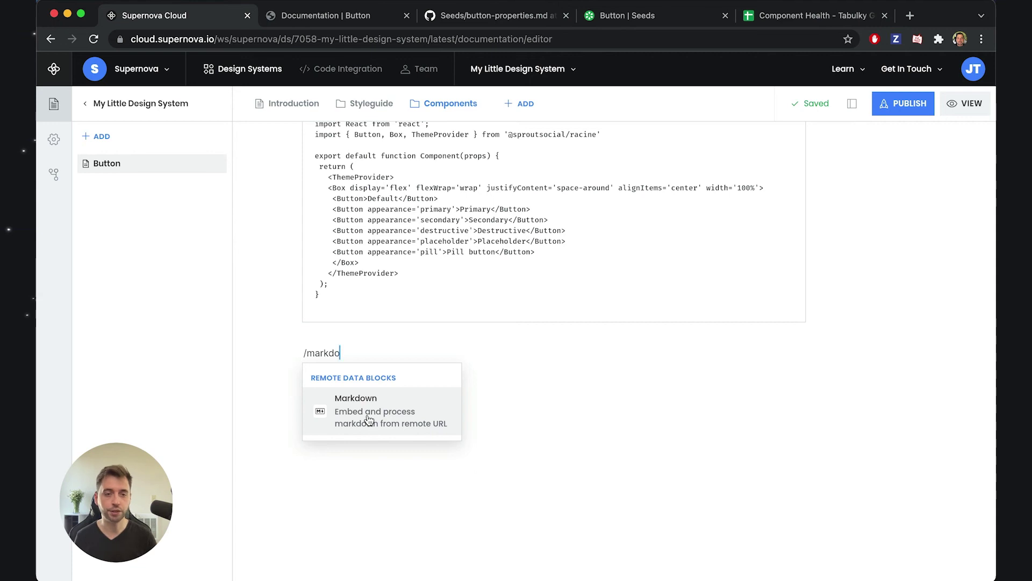
{"action": "left_click", "coordinate": [369, 418]}
{"action": "left_click", "coordinate": [563, 369]}
{"action": "key", "text": "super+v"}
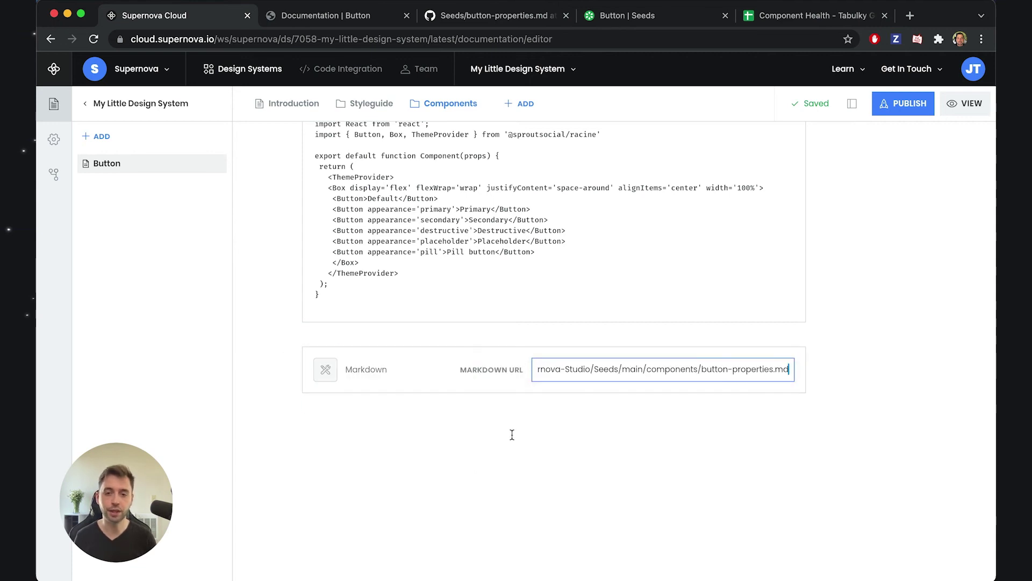
{"action": "left_click", "coordinate": [512, 434]}
{"action": "left_click", "coordinate": [901, 110]}
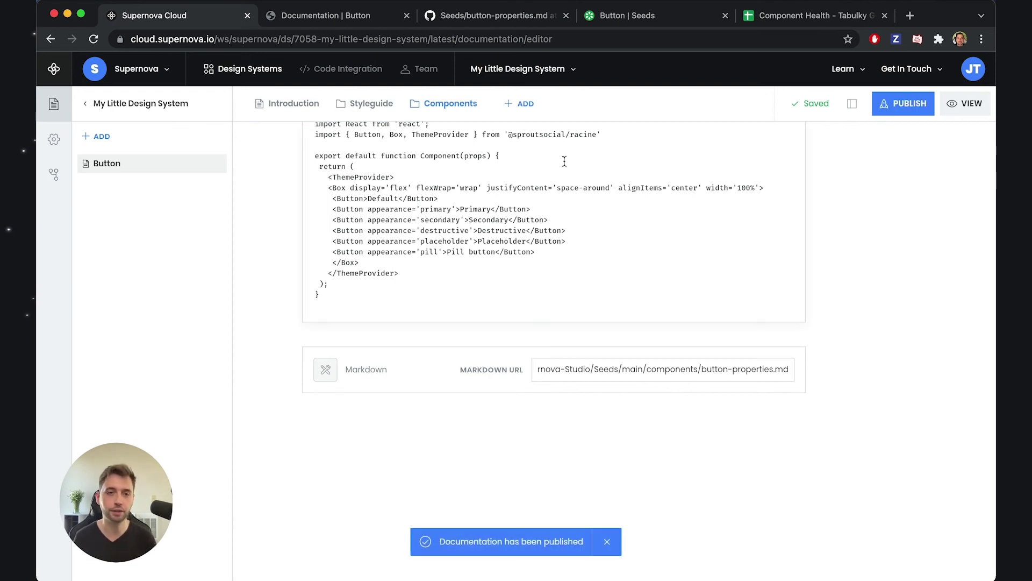
Examine the Button Properties table, best practices and Button Types sections on the published Button page and toggle the example's code
{"action": "left_click", "coordinate": [353, 22]}
{"action": "scroll", "coordinate": [333, 183], "scroll_direction": "down", "scroll_amount": 3}
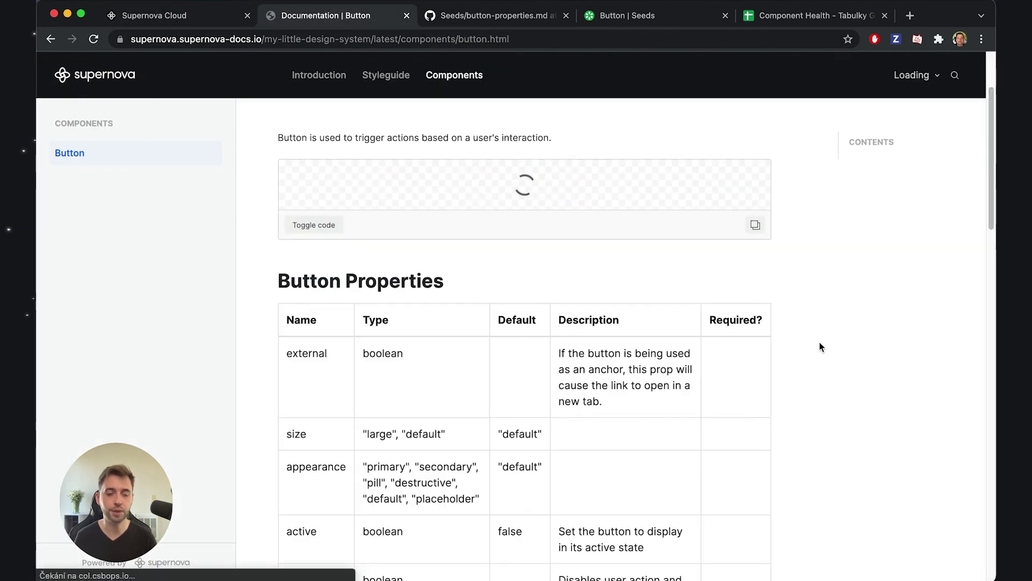
{"action": "scroll", "coordinate": [819, 347], "scroll_direction": "down", "scroll_amount": 10}
{"action": "scroll", "coordinate": [817, 348], "scroll_direction": "down", "scroll_amount": 5}
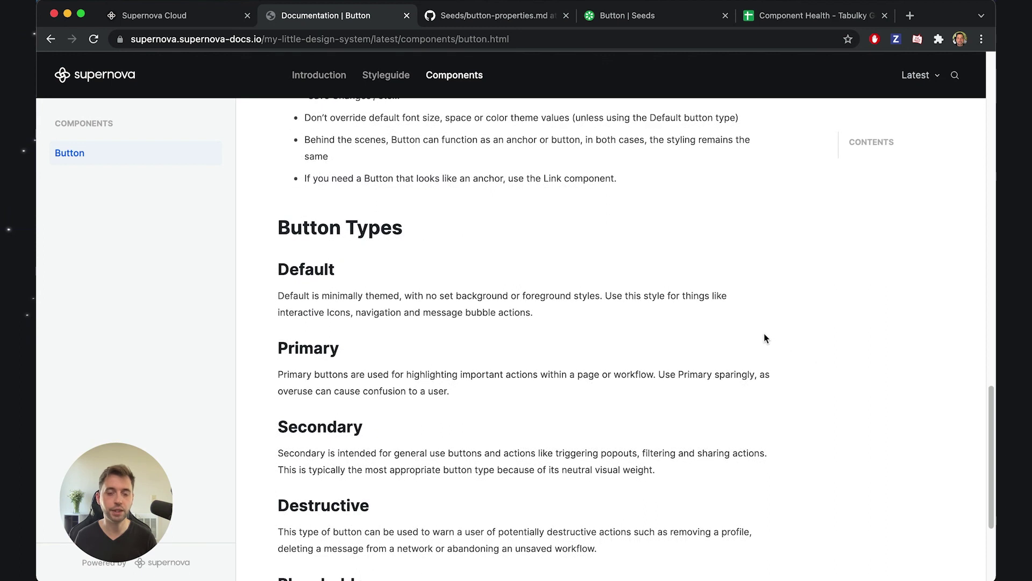
{"action": "scroll", "coordinate": [764, 334], "scroll_direction": "up", "scroll_amount": 15}
{"action": "scroll", "coordinate": [765, 338], "scroll_direction": "up", "scroll_amount": 2}
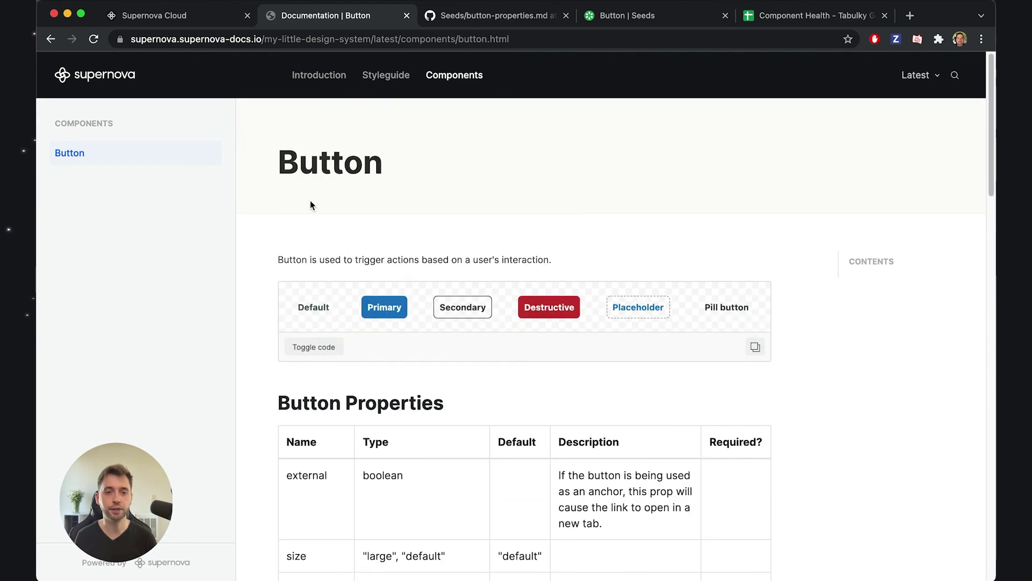
{"action": "left_click", "coordinate": [309, 347]}
{"action": "scroll", "coordinate": [812, 404], "scroll_direction": "down", "scroll_amount": 5}
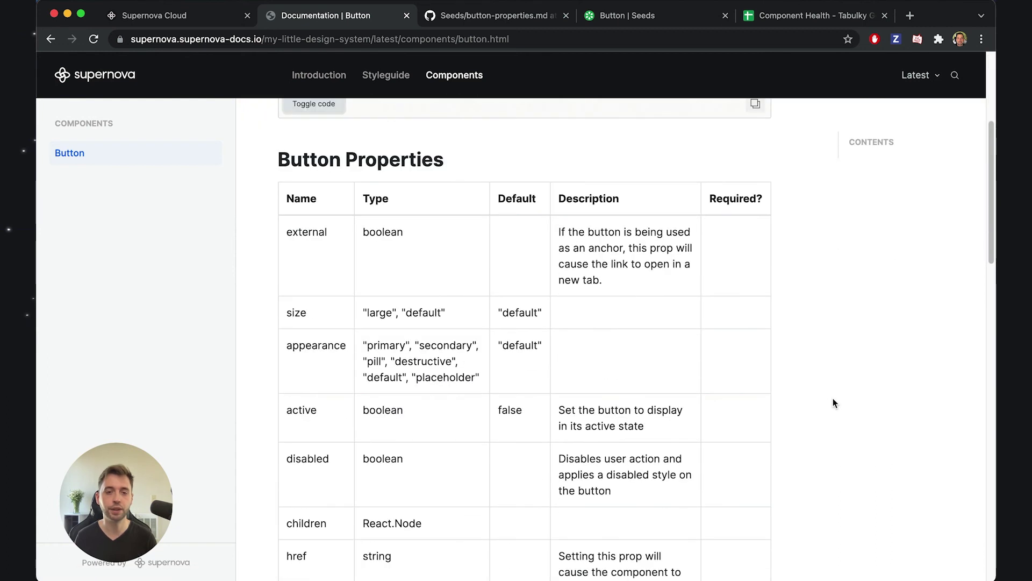
{"action": "scroll", "coordinate": [683, 397], "scroll_direction": "down", "scroll_amount": 10}
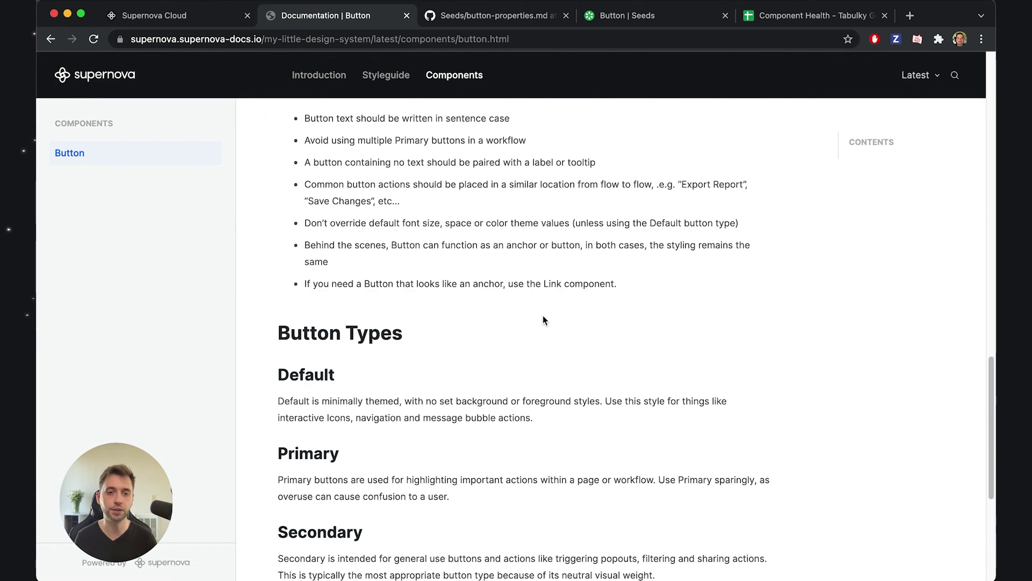
{"action": "scroll", "coordinate": [537, 312], "scroll_direction": "down", "scroll_amount": 8}
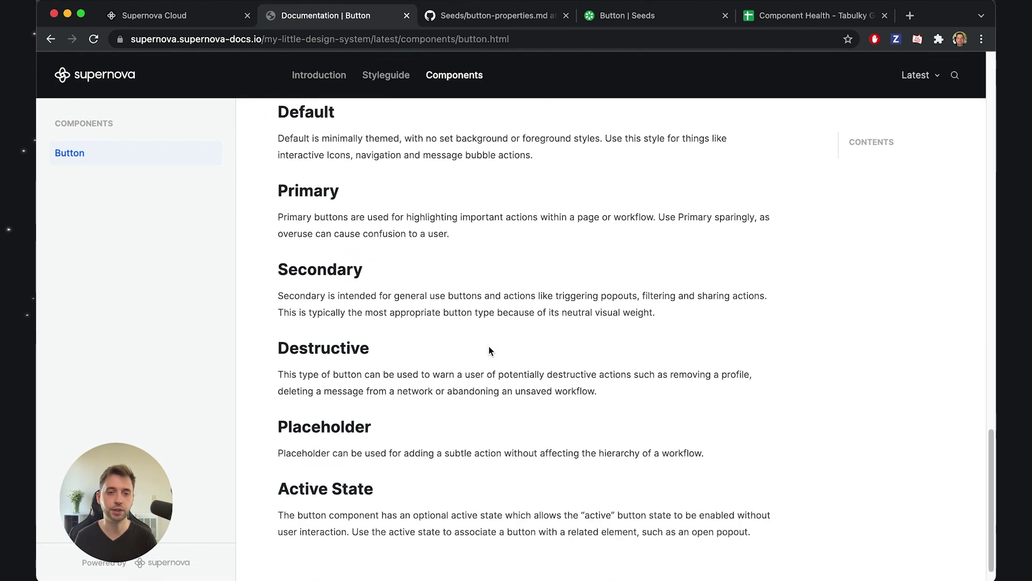
{"action": "scroll", "coordinate": [834, 391], "scroll_direction": "up", "scroll_amount": 15}
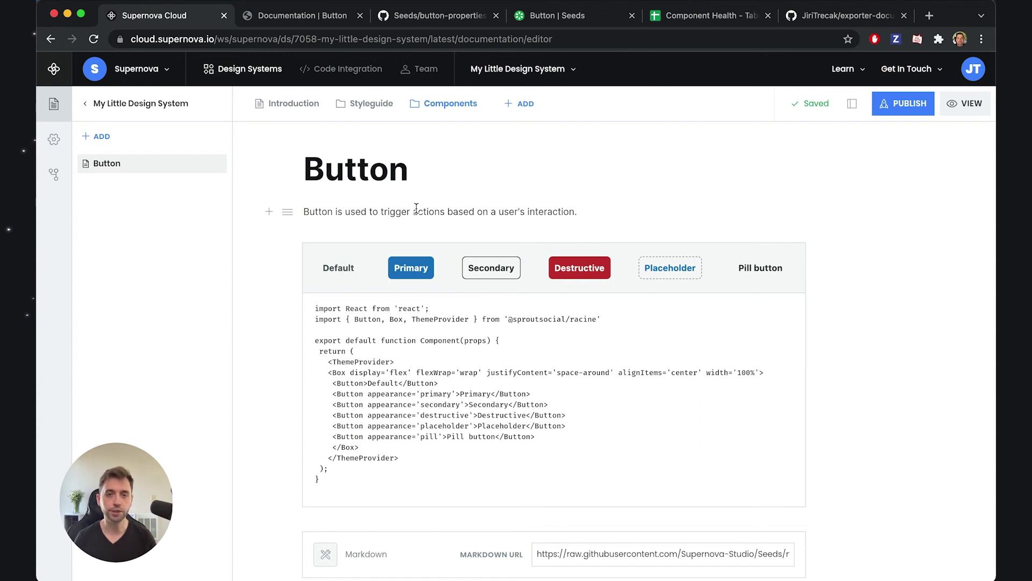
Check the Seeds Button page's design, then set the Supernova documentation's active exporter to Seeds Design System
{"action": "left_click", "coordinate": [599, 14]}
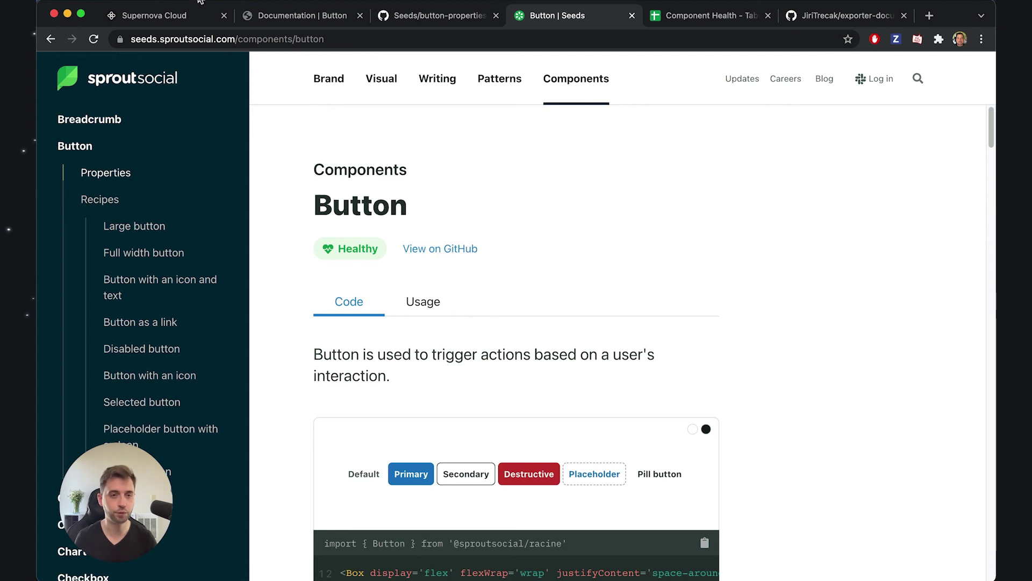
{"action": "mouse_move", "coordinate": [437, 78]}
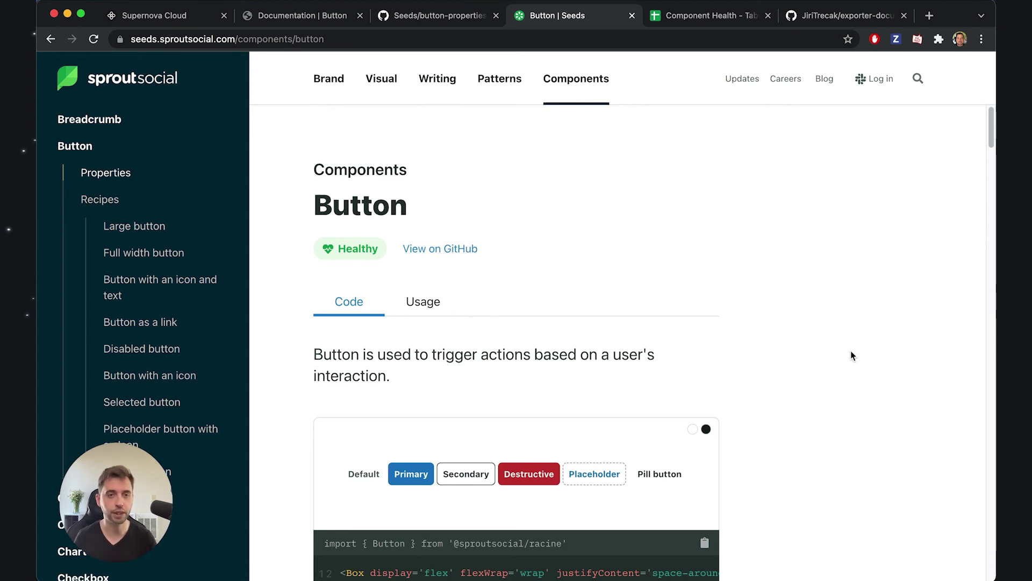
{"action": "left_click", "coordinate": [174, 16]}
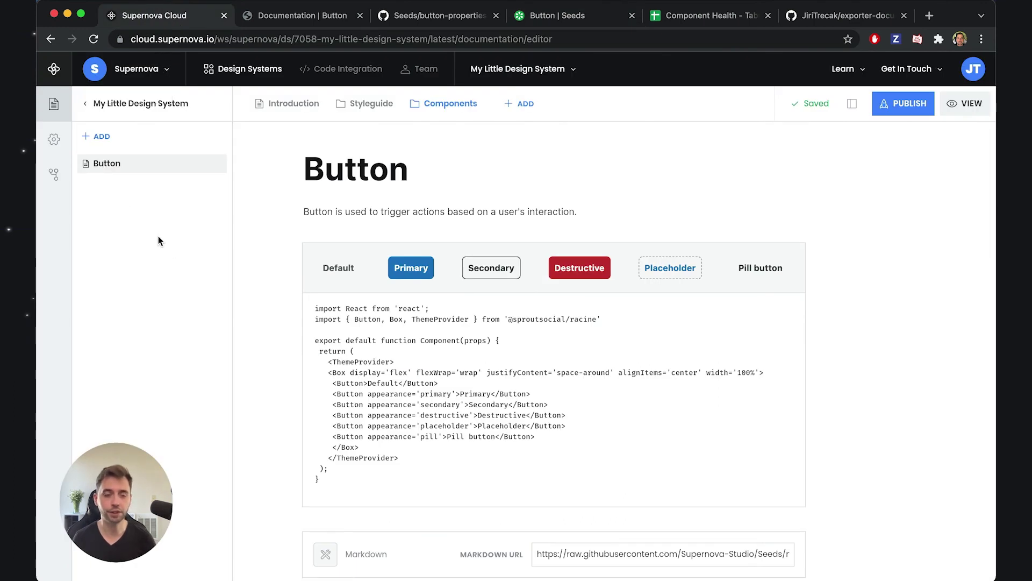
{"action": "left_click", "coordinate": [58, 142]}
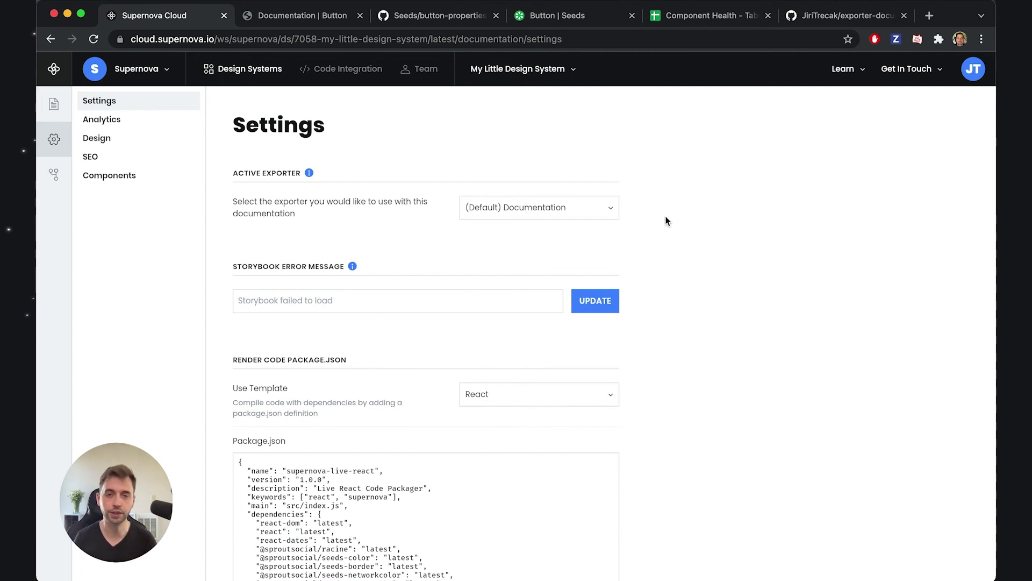
{"action": "left_click", "coordinate": [514, 213]}
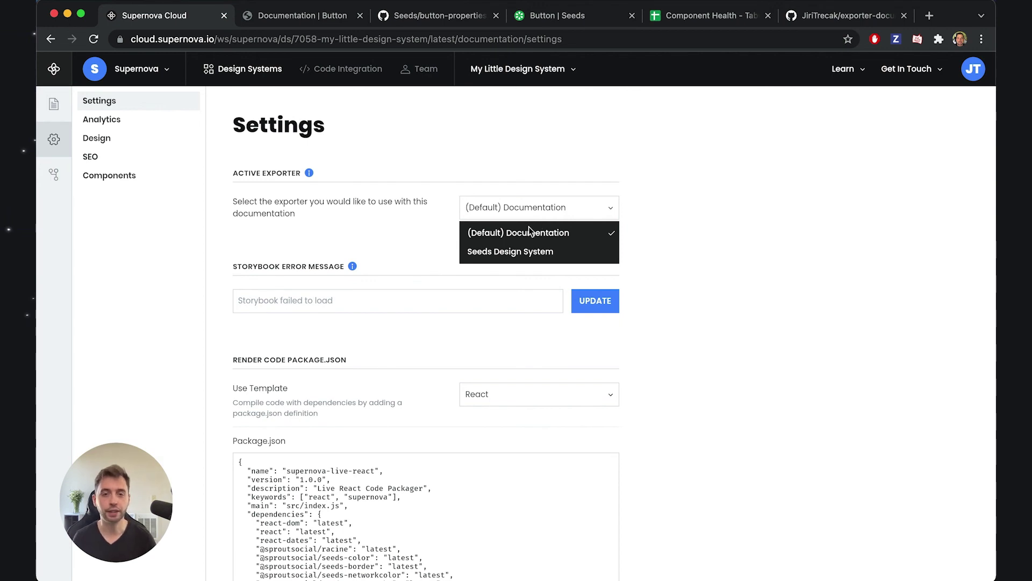
{"action": "left_click", "coordinate": [510, 253]}
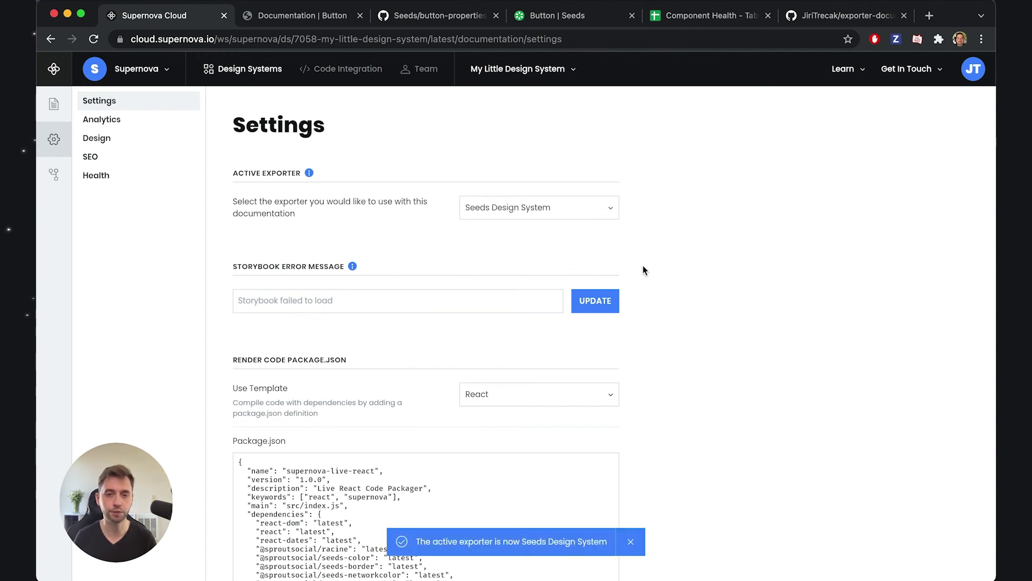
Check the Styleguide and Components content in the documentation editor and publish the documentation
{"action": "left_click", "coordinate": [64, 110]}
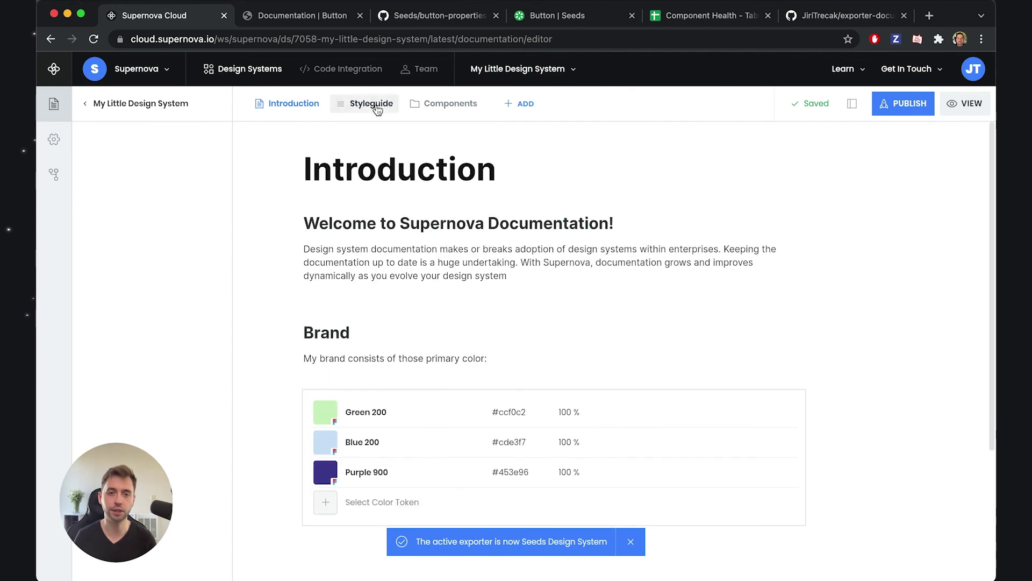
{"action": "left_click", "coordinate": [371, 104]}
{"action": "scroll", "coordinate": [461, 179], "scroll_direction": "down", "scroll_amount": 8}
{"action": "scroll", "coordinate": [461, 194], "scroll_direction": "up", "scroll_amount": 8}
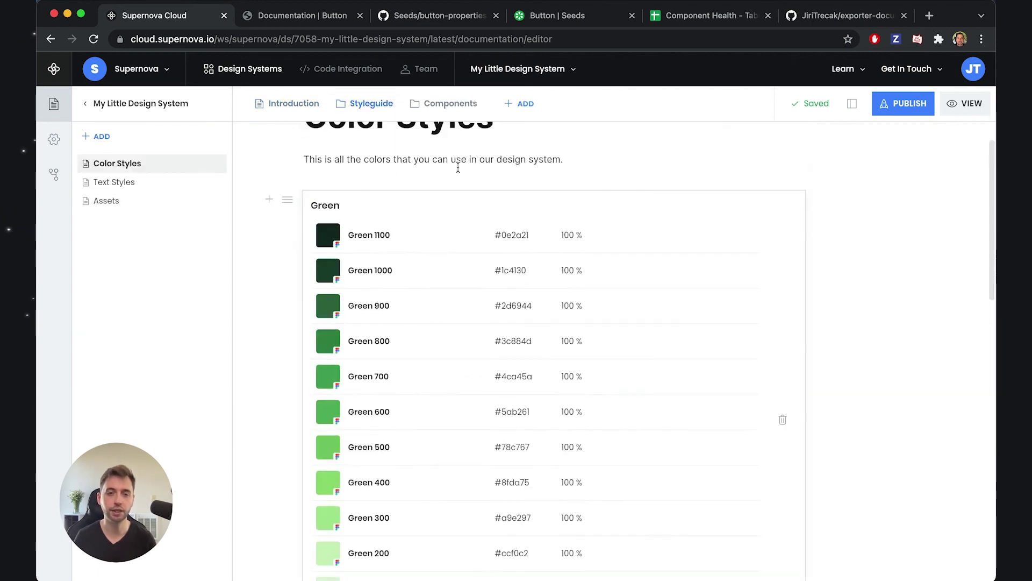
{"action": "left_click", "coordinate": [459, 106]}
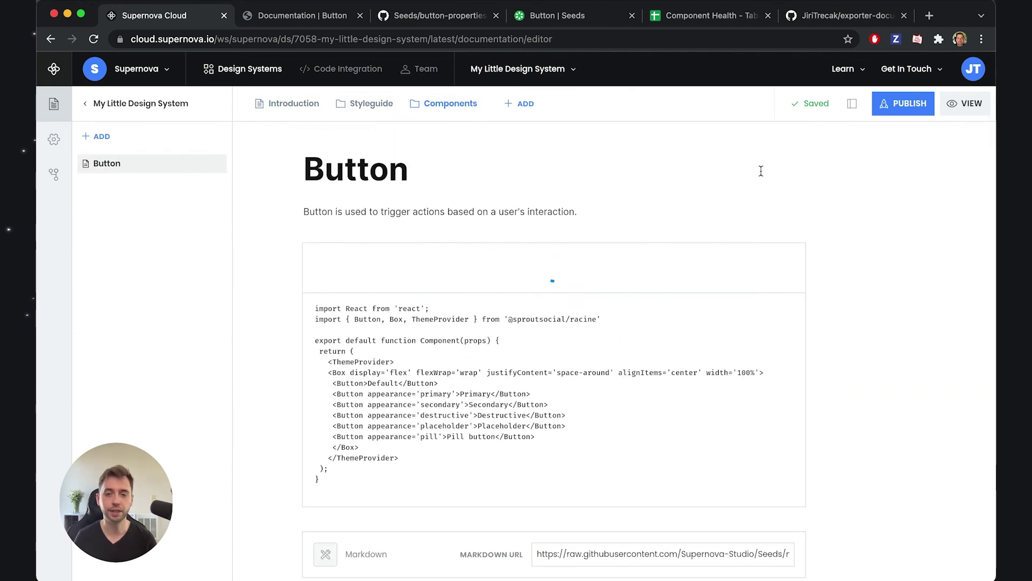
{"action": "left_click", "coordinate": [898, 105]}
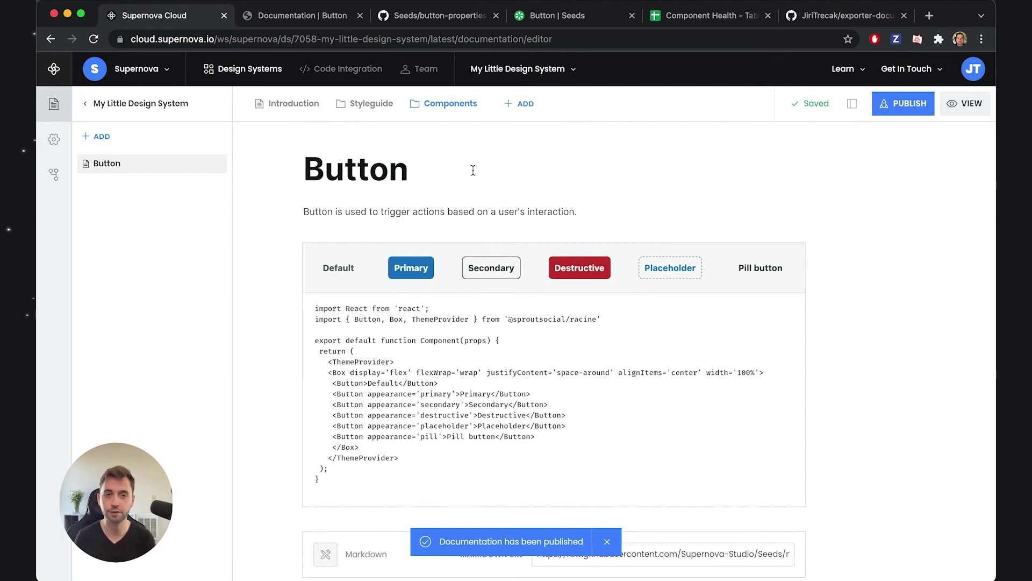
Reload the published Button page and examine its layout, live button example and code
{"action": "left_click", "coordinate": [310, 15]}
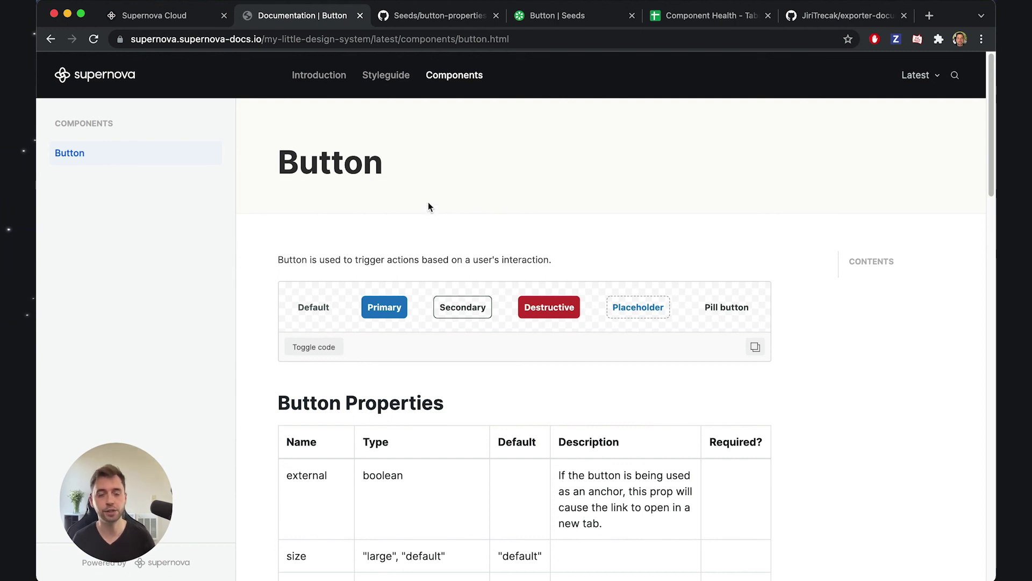
{"action": "key", "text": "super+r"}
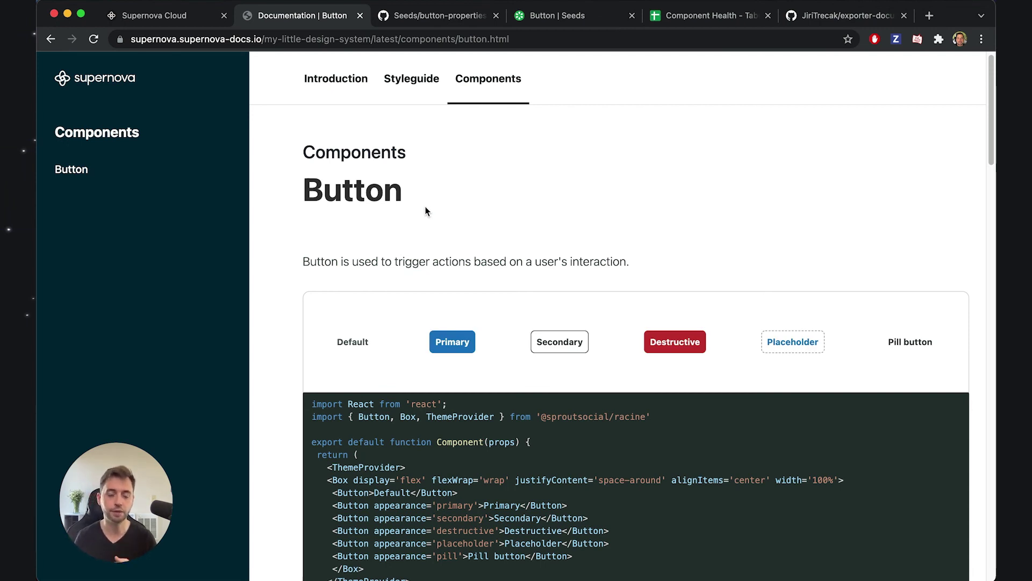
{"action": "scroll", "coordinate": [322, 345], "scroll_direction": "down", "scroll_amount": 3}
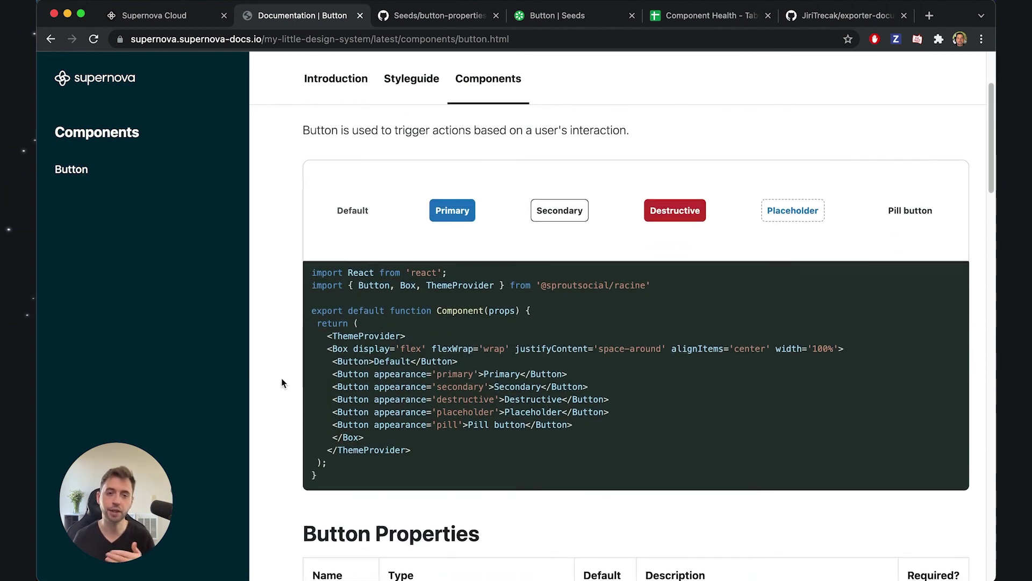
{"action": "scroll", "coordinate": [269, 338], "scroll_direction": "down", "scroll_amount": 2}
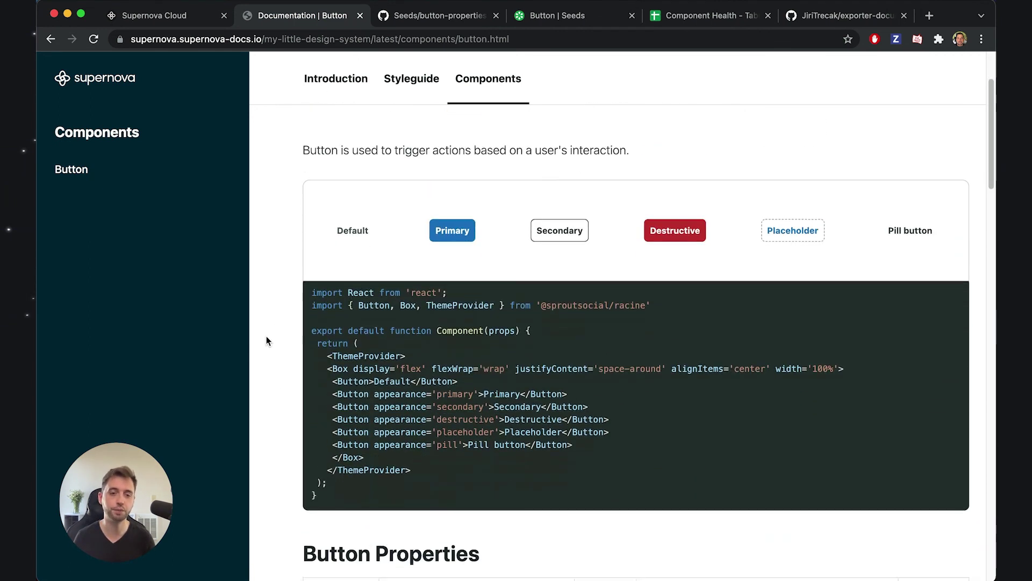
{"action": "scroll", "coordinate": [312, 181], "scroll_direction": "up", "scroll_amount": 2}
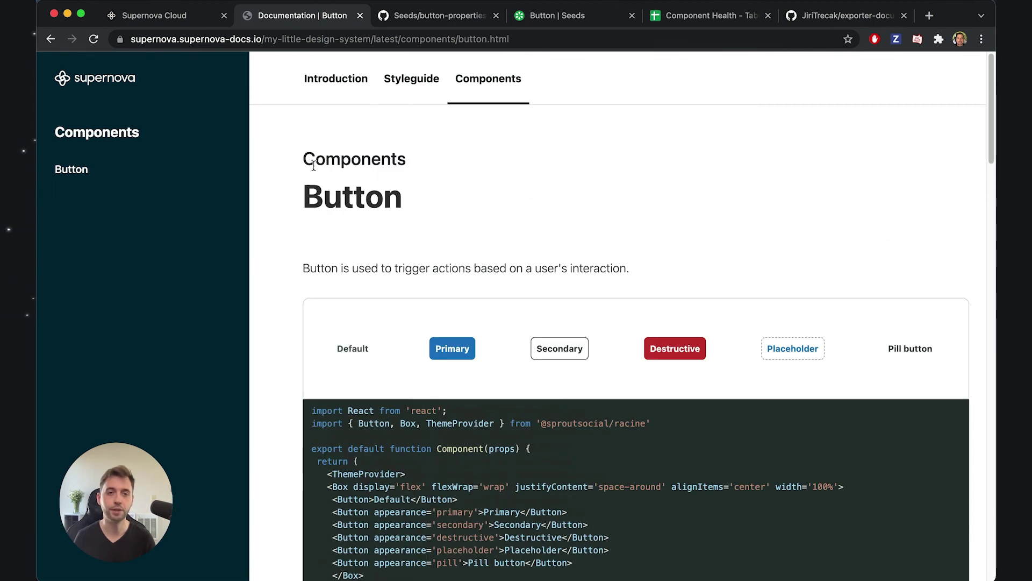
Examine the brand colors on the published Introduction page and the Green palette on Color Styles, then return to the Button page
{"action": "left_click", "coordinate": [334, 79]}
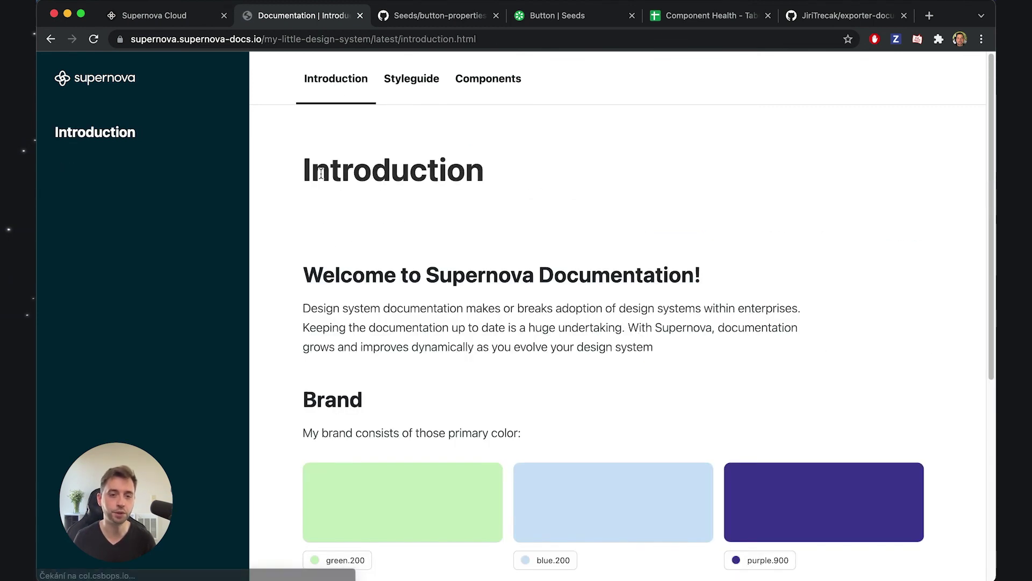
{"action": "scroll", "coordinate": [340, 205], "scroll_direction": "down", "scroll_amount": 2}
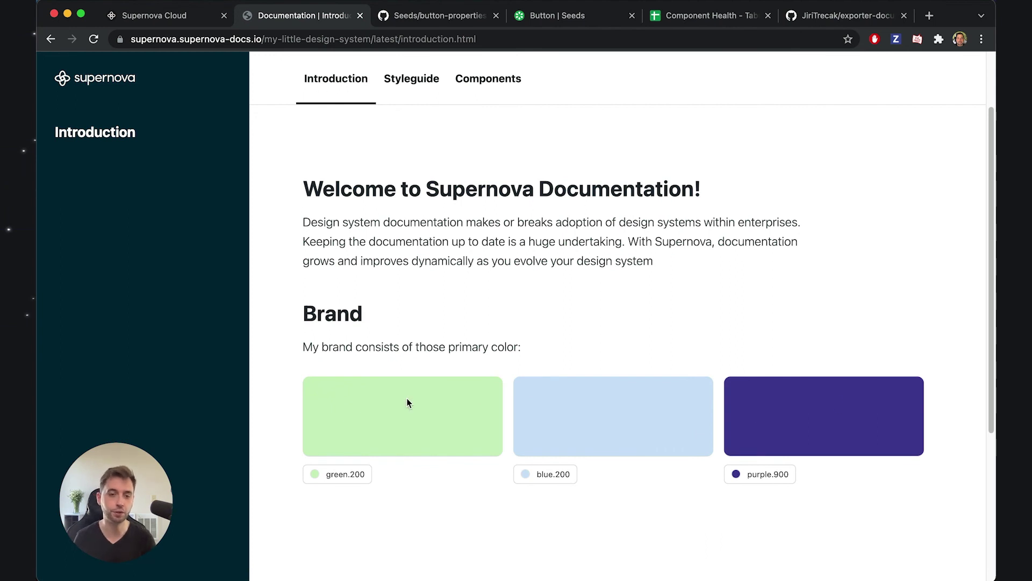
{"action": "mouse_move", "coordinate": [343, 479]}
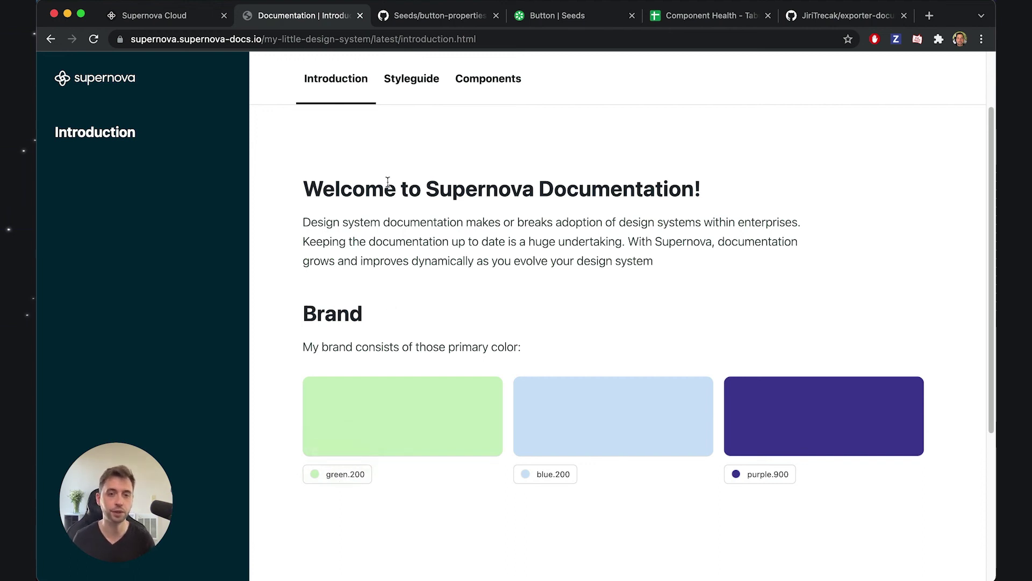
{"action": "left_click", "coordinate": [408, 85]}
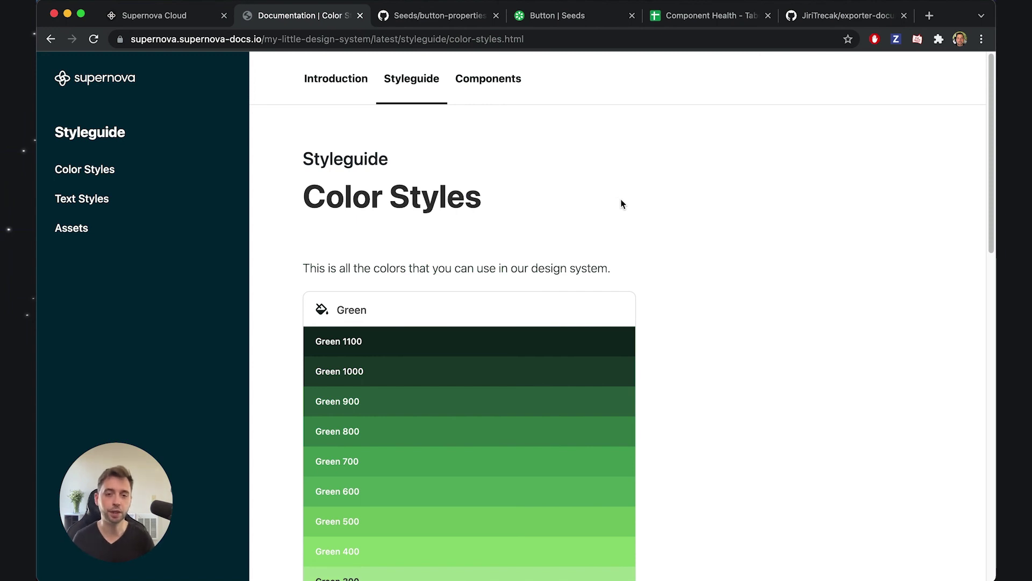
{"action": "scroll", "coordinate": [663, 221], "scroll_direction": "down", "scroll_amount": 3}
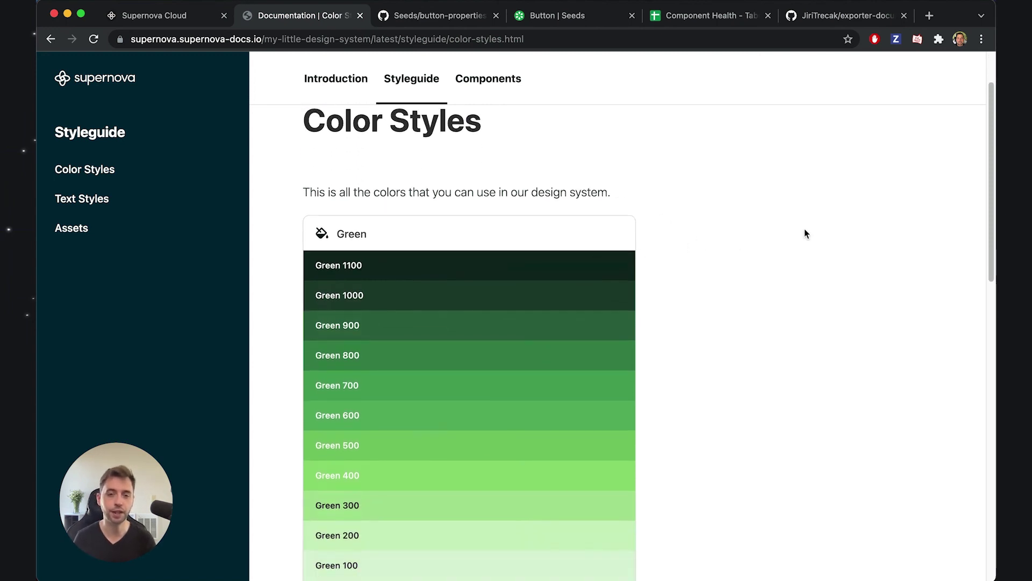
{"action": "mouse_move", "coordinate": [439, 359]}
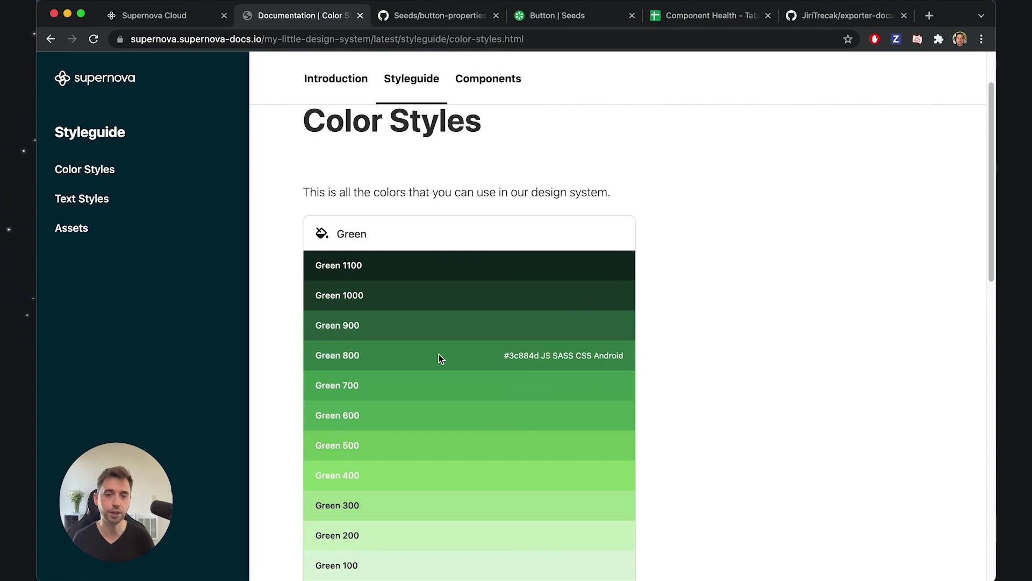
{"action": "scroll", "coordinate": [439, 359], "scroll_direction": "down", "scroll_amount": 7}
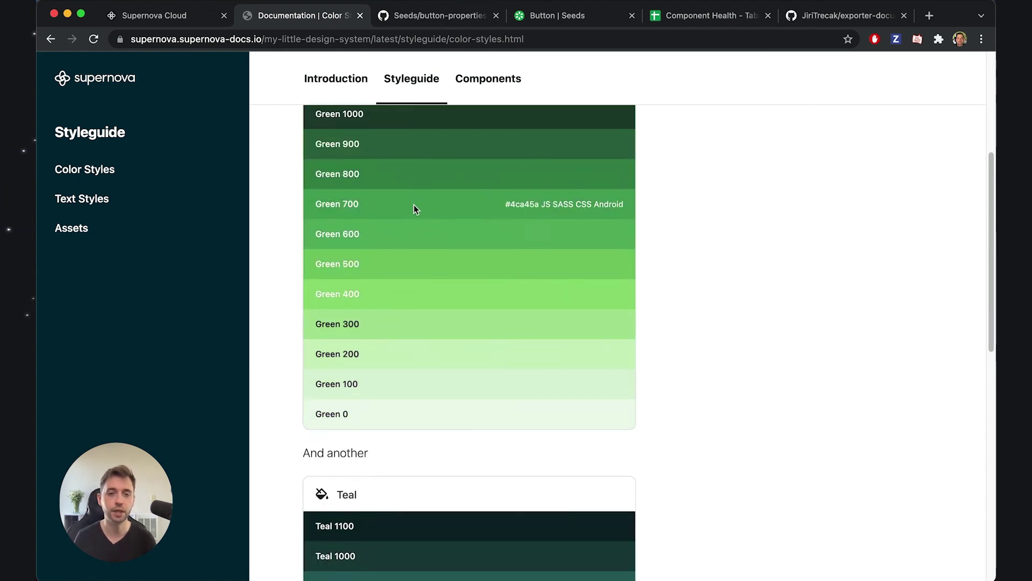
{"action": "scroll", "coordinate": [414, 210], "scroll_direction": "up", "scroll_amount": 5}
{"action": "scroll", "coordinate": [679, 250], "scroll_direction": "up", "scroll_amount": 5}
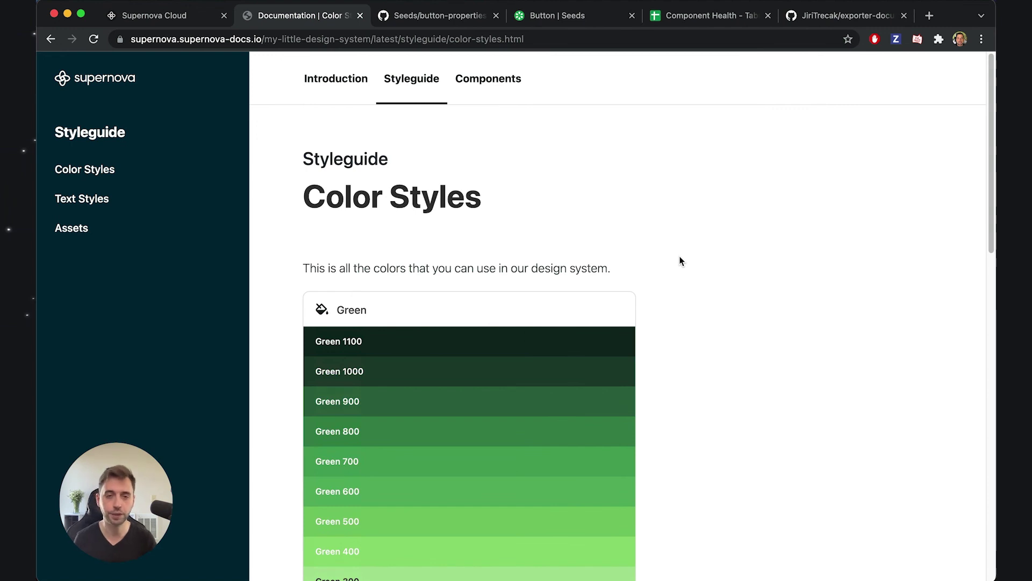
{"action": "left_click", "coordinate": [510, 81]}
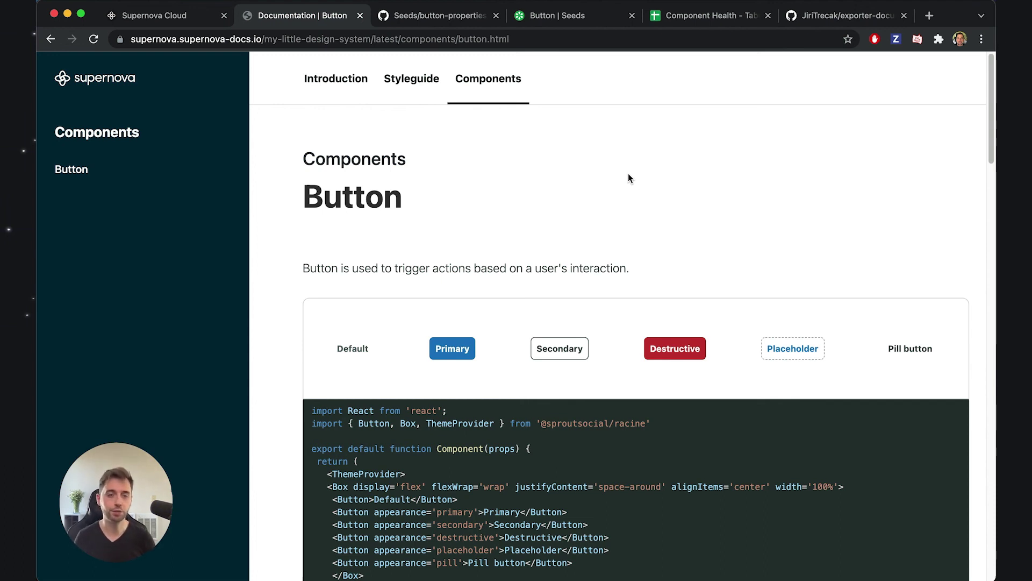
Review the health status details of the Button component on the Seeds site and close them
{"action": "left_click", "coordinate": [199, 15]}
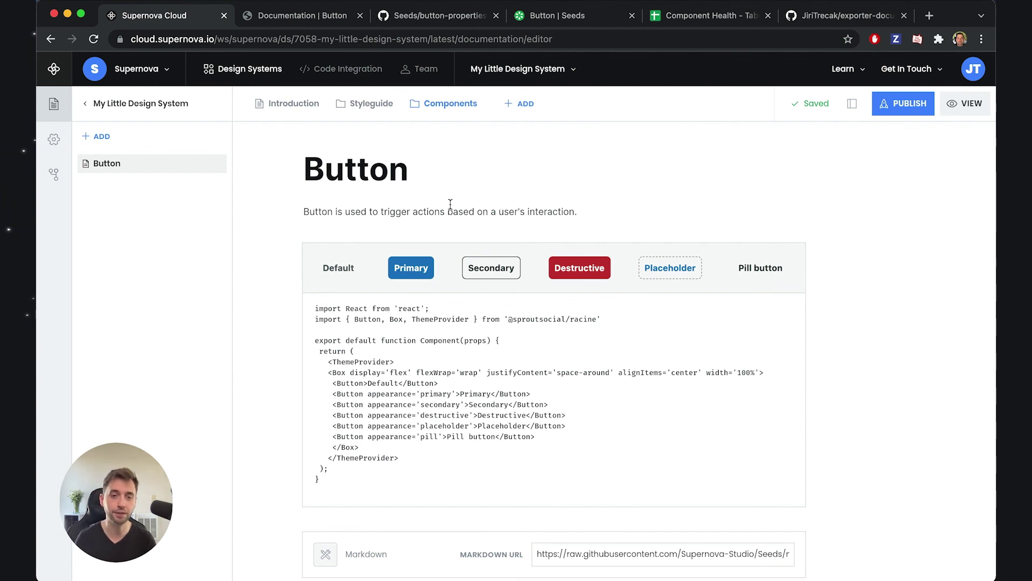
{"action": "left_click", "coordinate": [579, 20]}
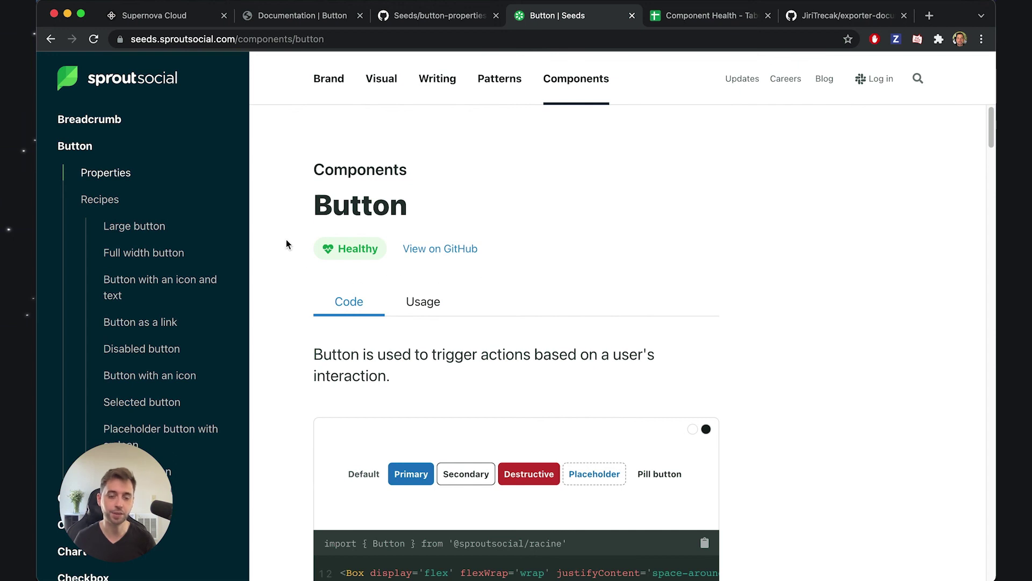
{"action": "left_click", "coordinate": [344, 255]}
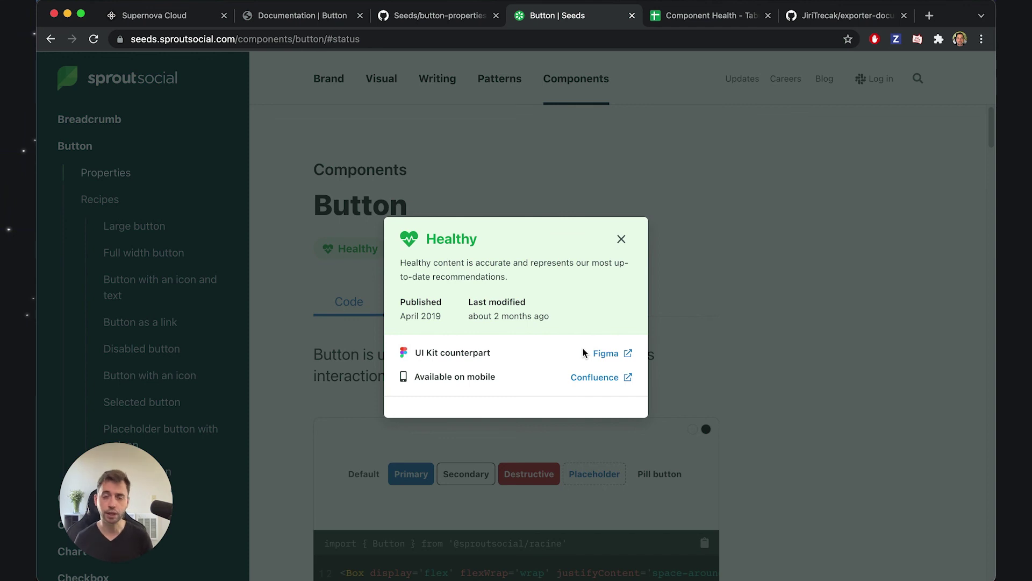
{"action": "left_click", "coordinate": [694, 289]}
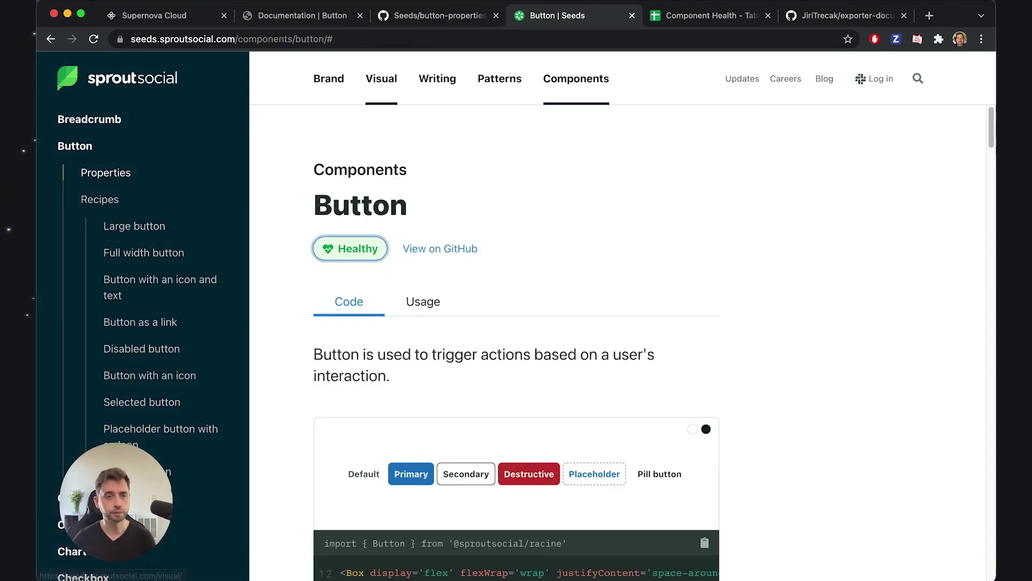
Insert a Dynamic Health block between the Button page's title and its introductory sentence in the Supernova editor
{"action": "left_click", "coordinate": [163, 17]}
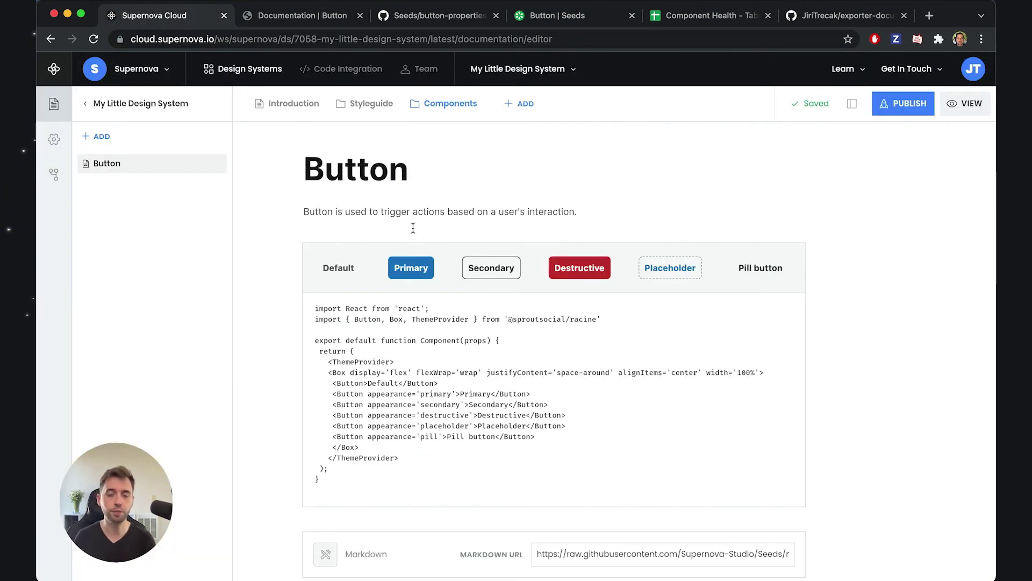
{"action": "left_click", "coordinate": [424, 173]}
{"action": "key", "text": "Return"}
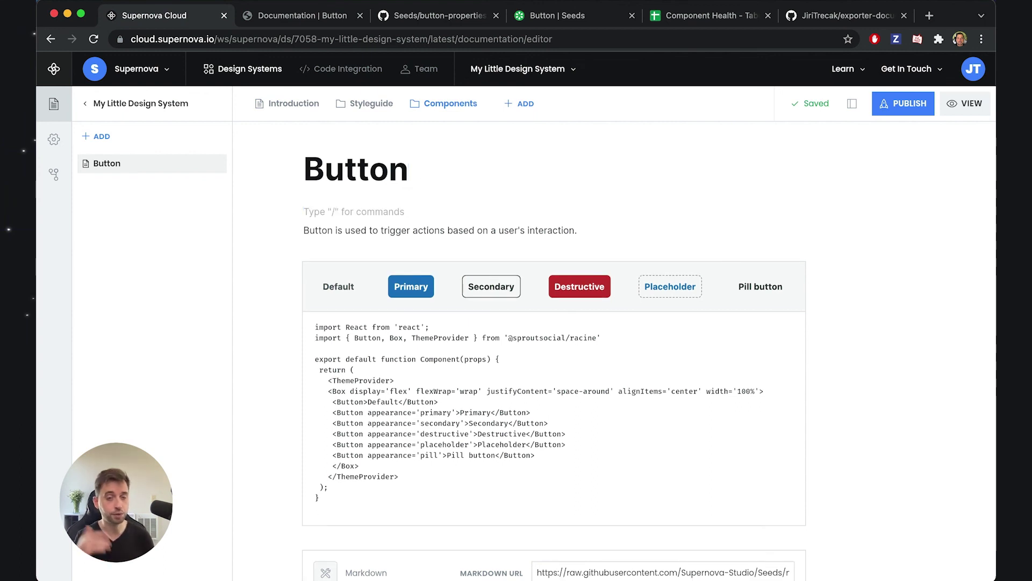
{"action": "key", "text": "BackSpace"}
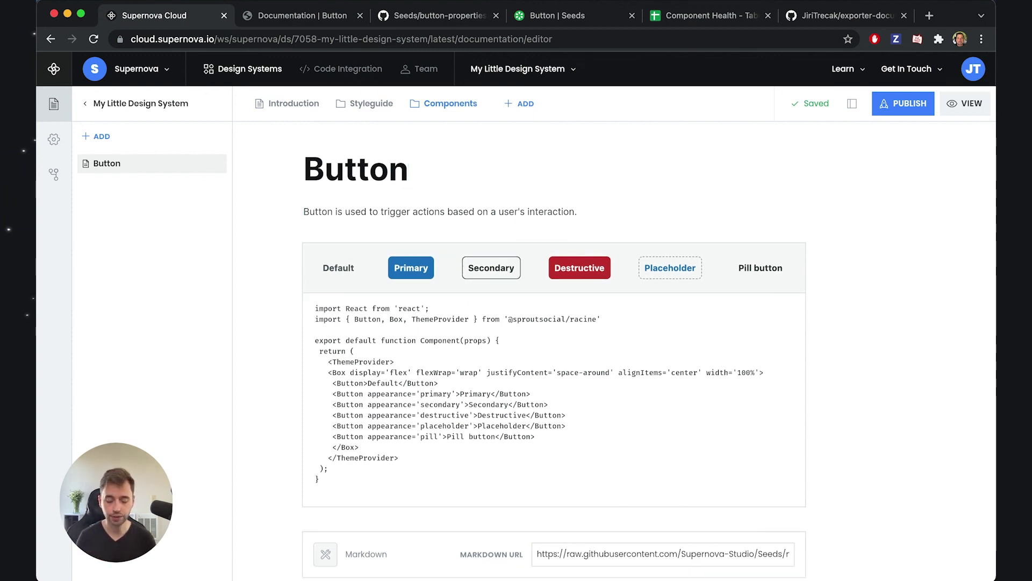
{"action": "key", "text": "Return"}
{"action": "key", "text": "Return"}
{"action": "type", "text": "/health"}
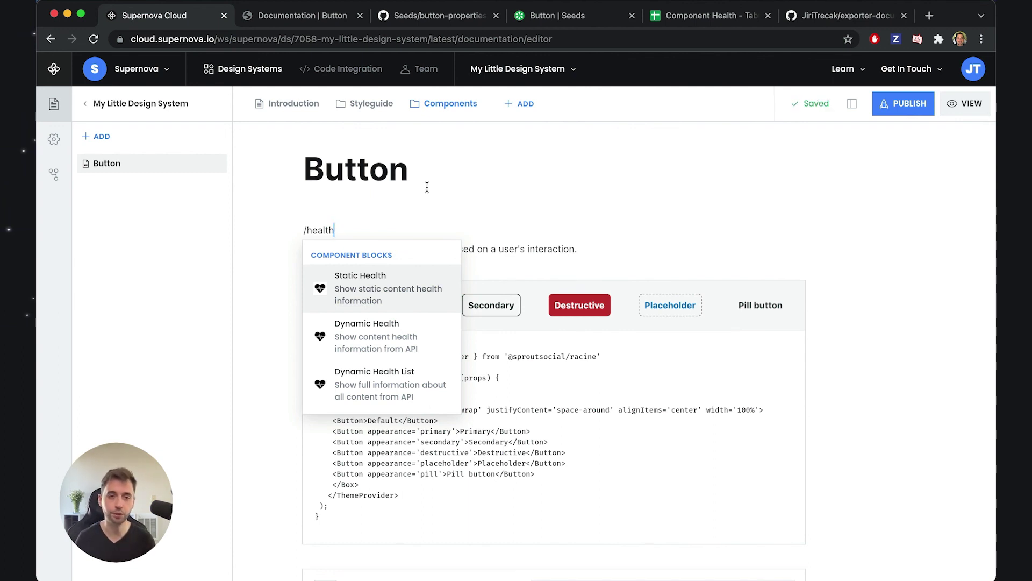
{"action": "left_click", "coordinate": [366, 338]}
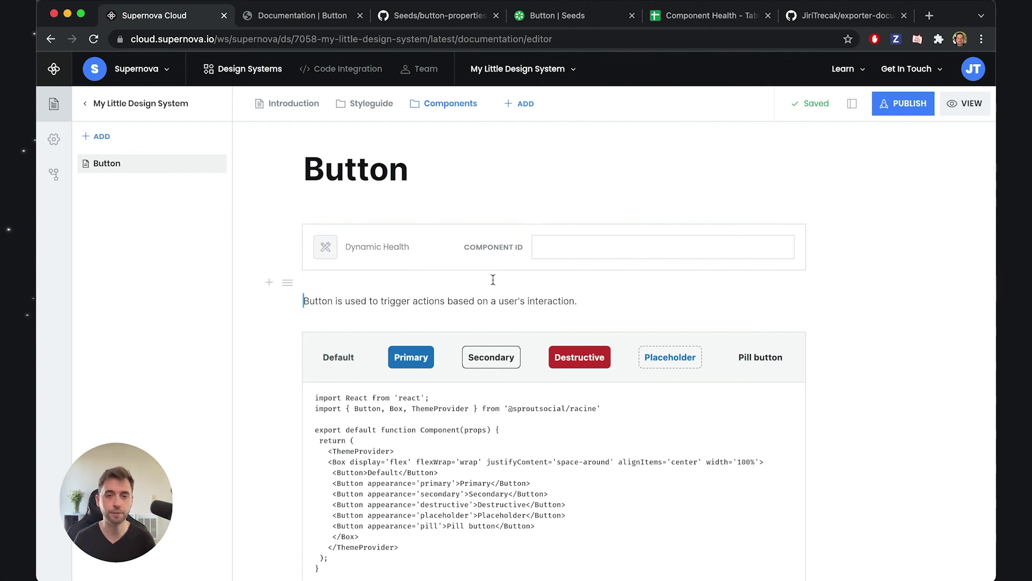
Look up the Button component's ID in the Component Health spreadsheet for the Dynamic Health block's Component ID field
{"action": "left_click", "coordinate": [555, 245]}
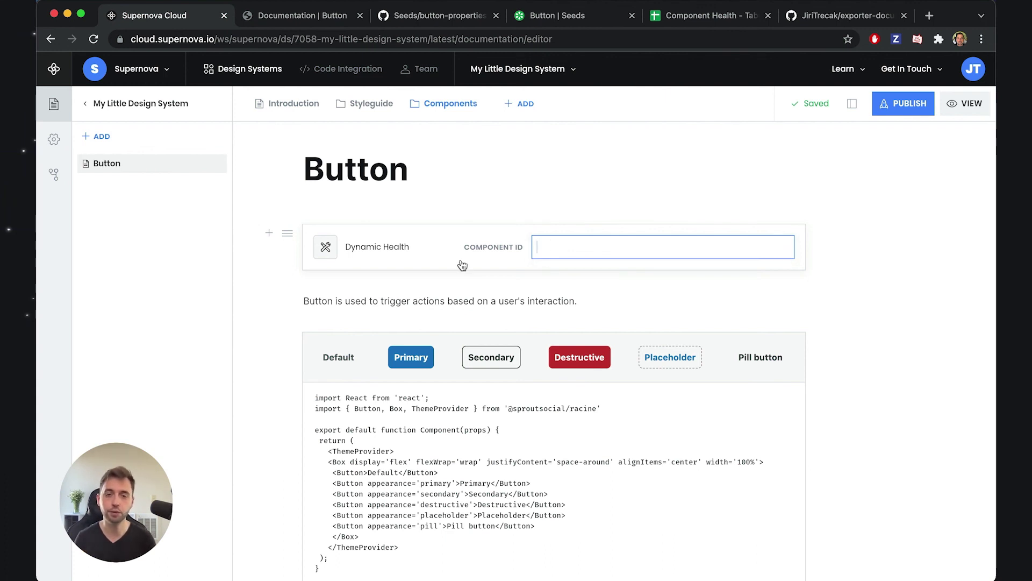
{"action": "left_click", "coordinate": [693, 23]}
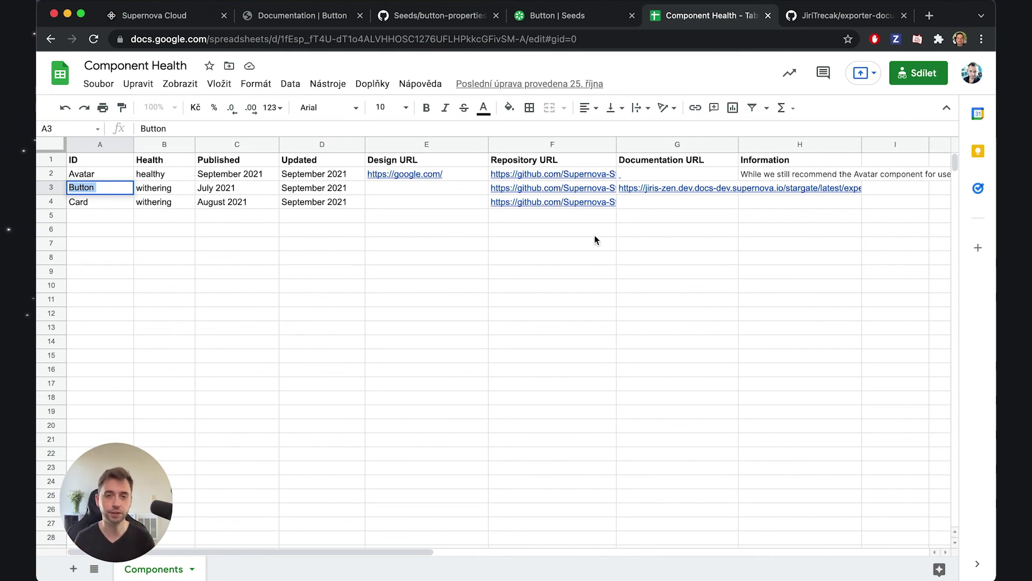
{"action": "left_click", "coordinate": [91, 214]}
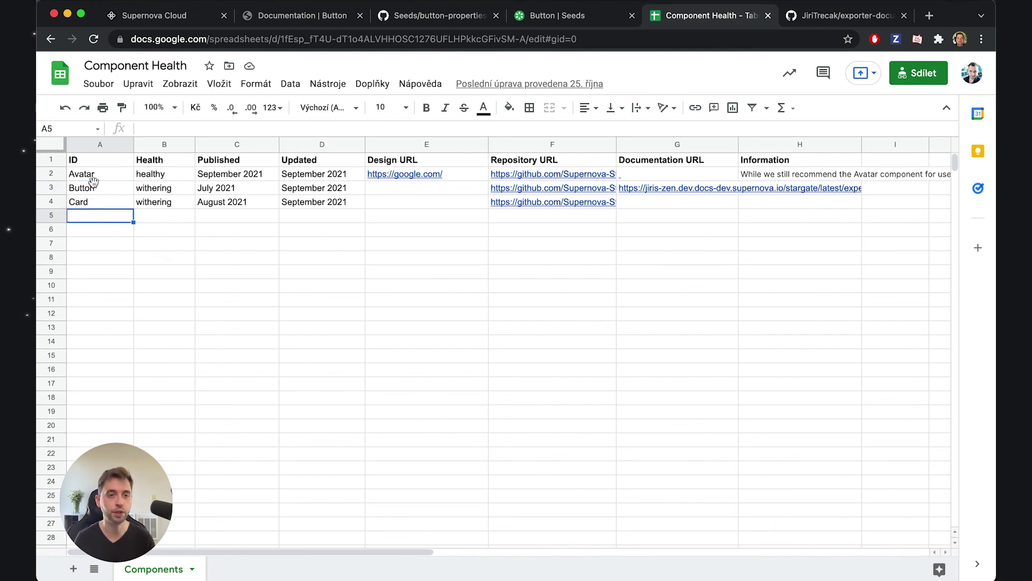
{"action": "left_click", "coordinate": [86, 188]}
{"action": "double_click", "coordinate": [82, 187]}
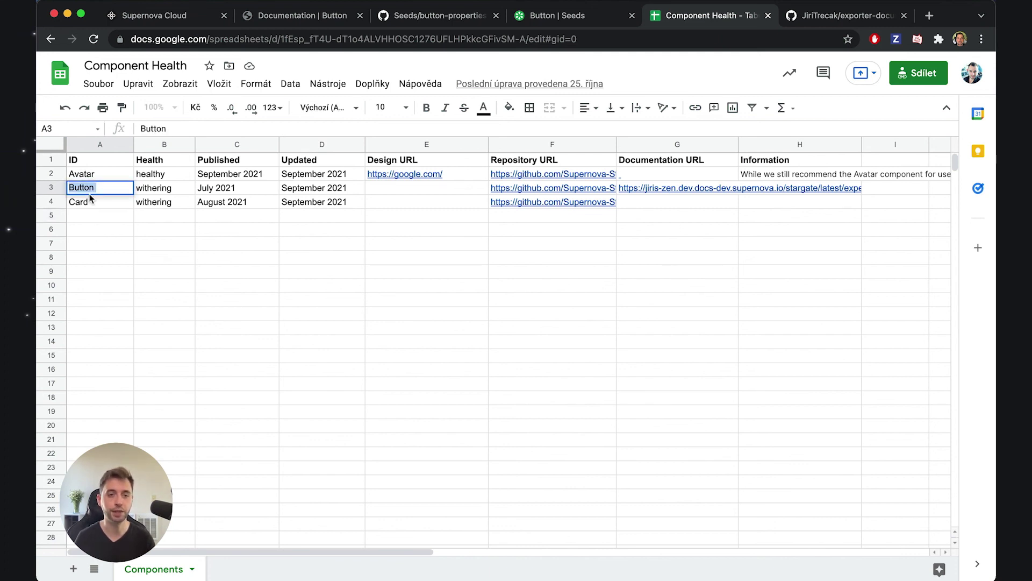
{"action": "left_click", "coordinate": [321, 244]}
Set the Dynamic Health block's component ID to Button in the Supernova editor and publish the documentation
{"action": "left_click", "coordinate": [161, 16]}
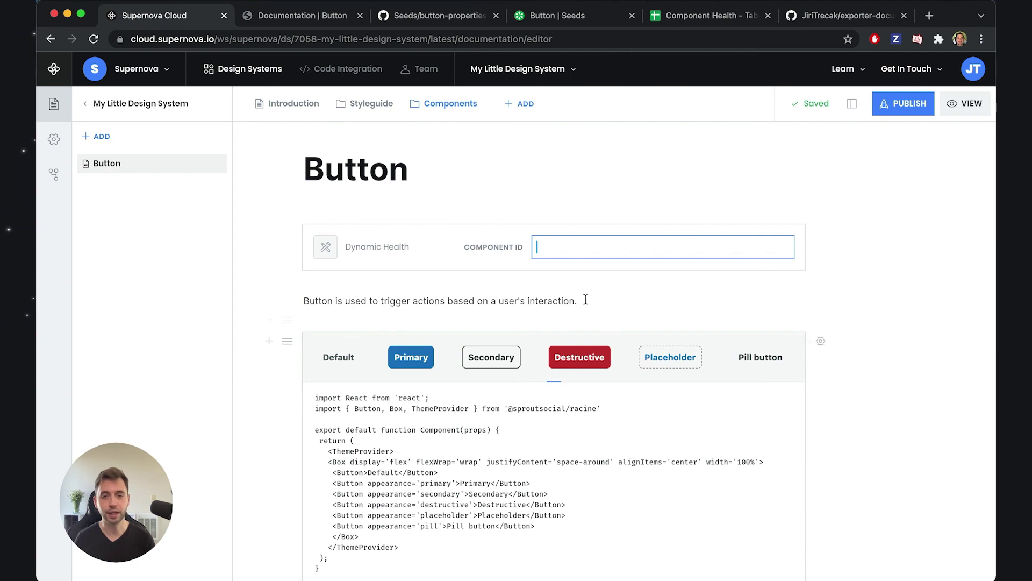
{"action": "type", "text": "Button"}
{"action": "left_click", "coordinate": [884, 189]}
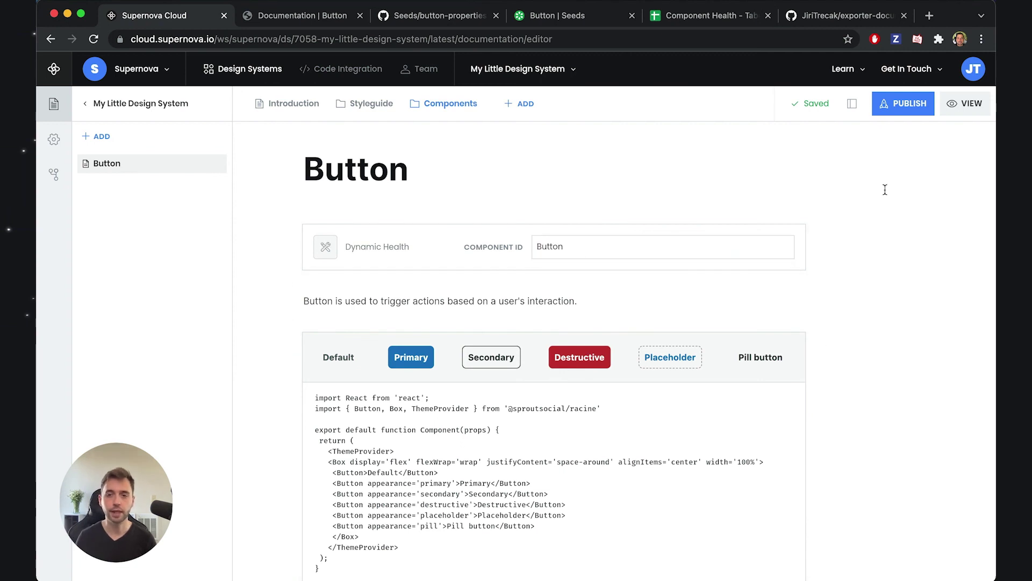
{"action": "left_click", "coordinate": [908, 104]}
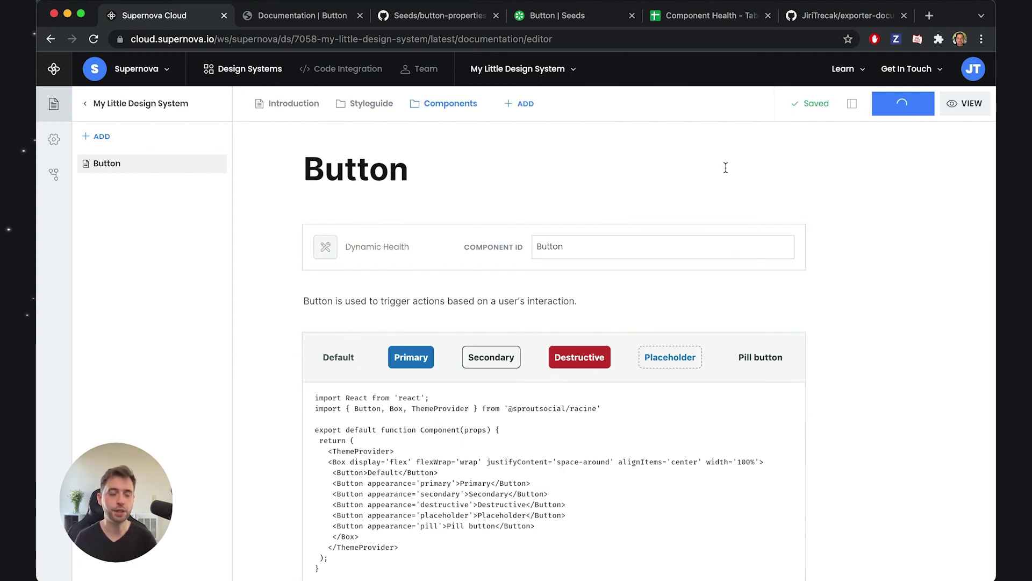
Compare the health badge on the published Button page with the Button row's data in the Component Health spreadsheet
{"action": "left_click", "coordinate": [273, 18]}
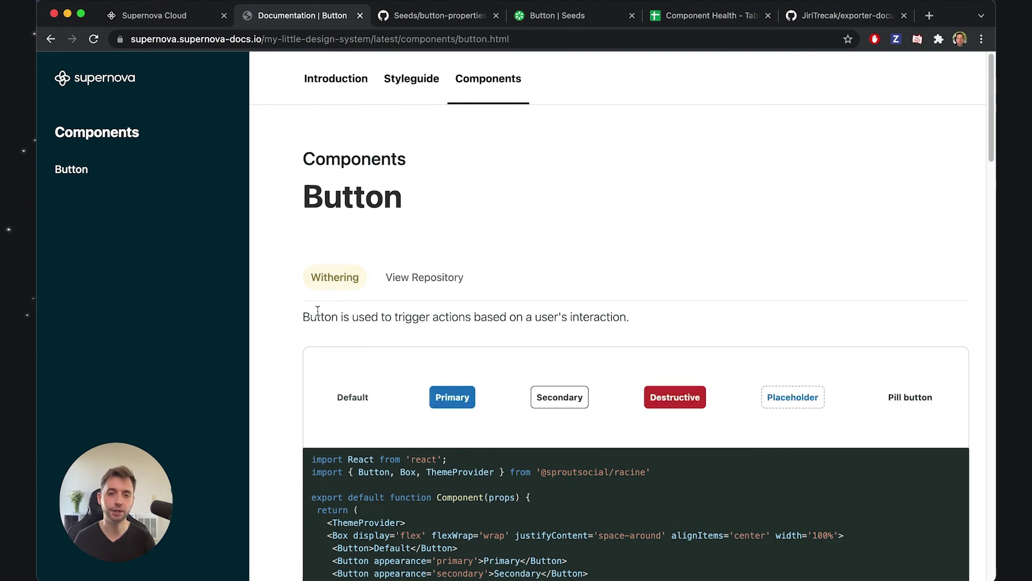
{"action": "left_click", "coordinate": [704, 15]}
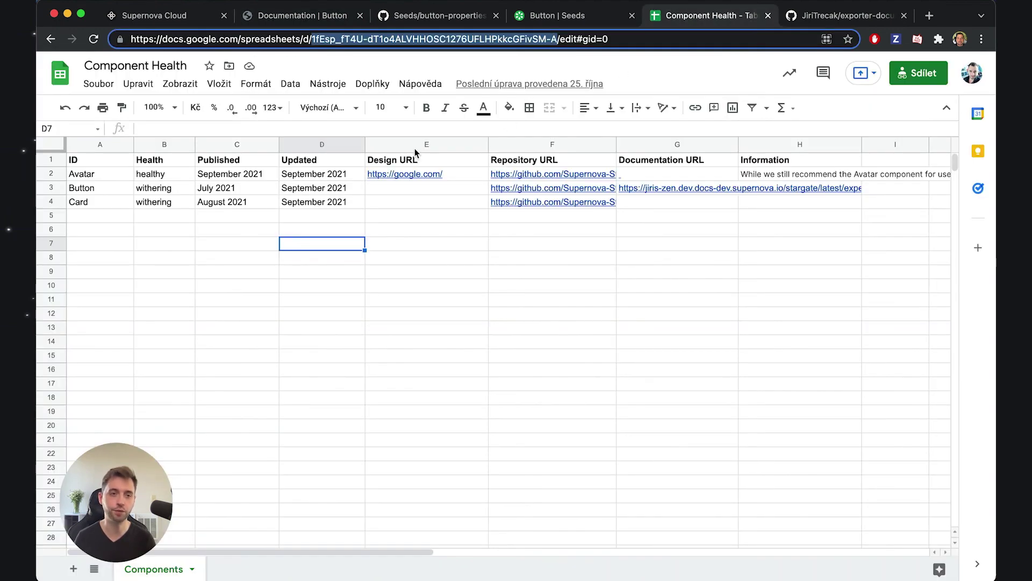
{"action": "left_click", "coordinate": [153, 190]}
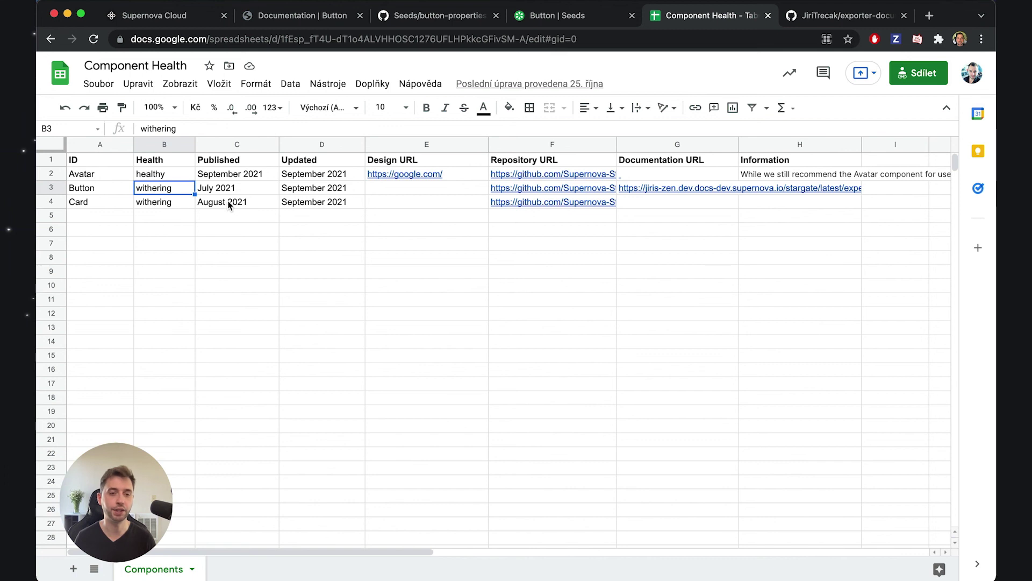
{"action": "mouse_move", "coordinate": [409, 174]}
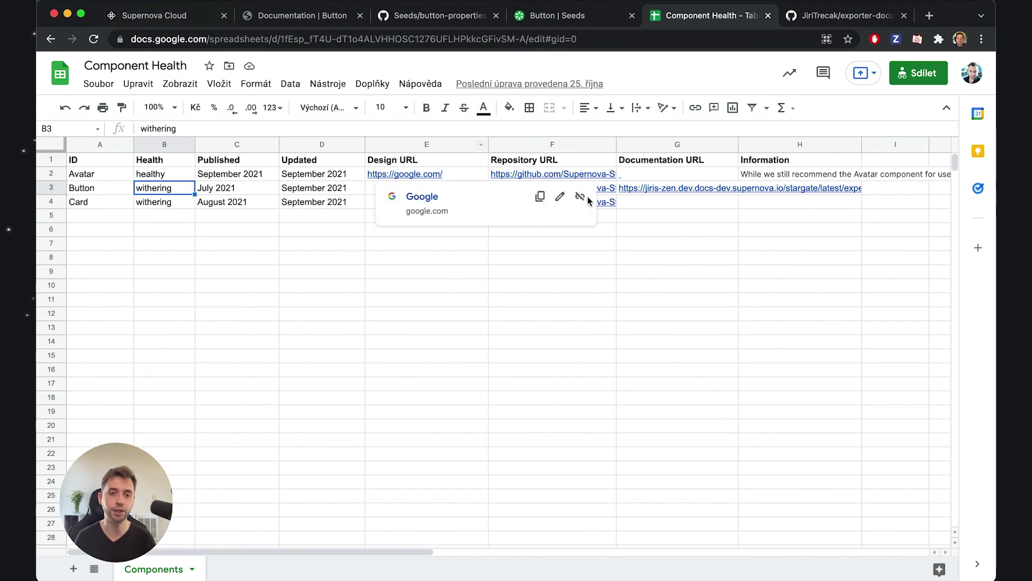
Return to the published Button page and open its component health details
{"action": "left_click", "coordinate": [156, 15]}
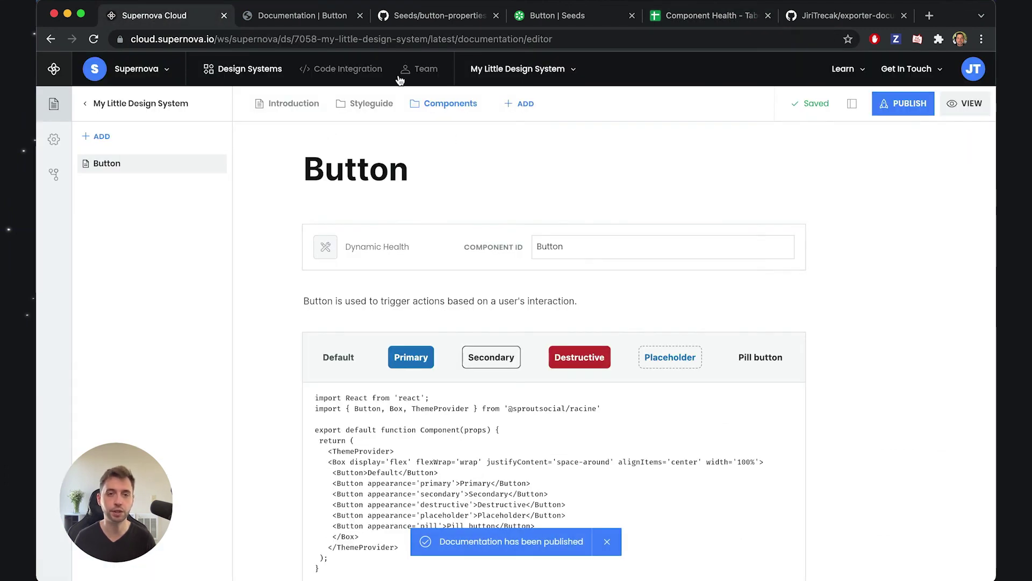
{"action": "left_click", "coordinate": [314, 19]}
{"action": "mouse_move", "coordinate": [339, 281]}
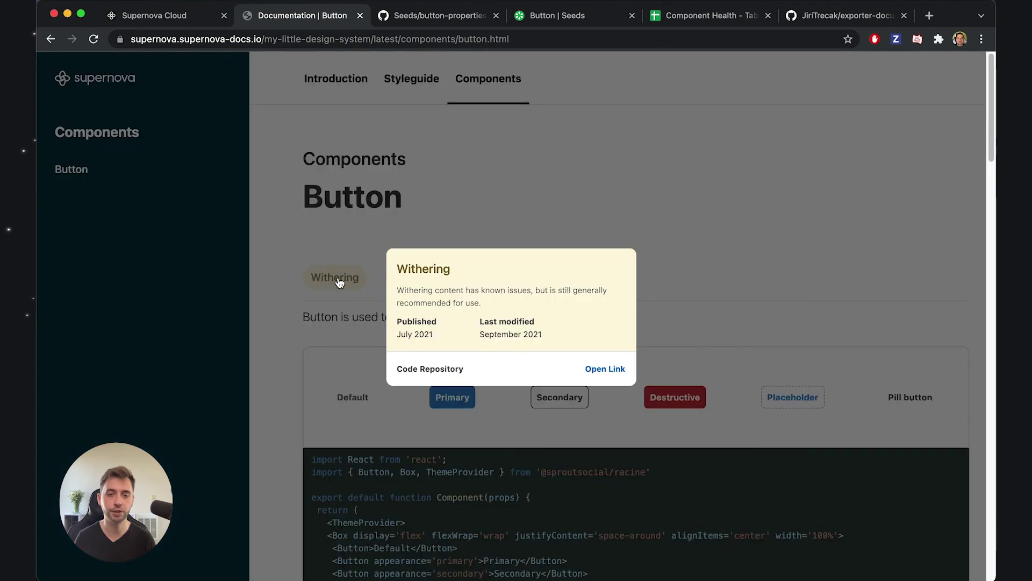